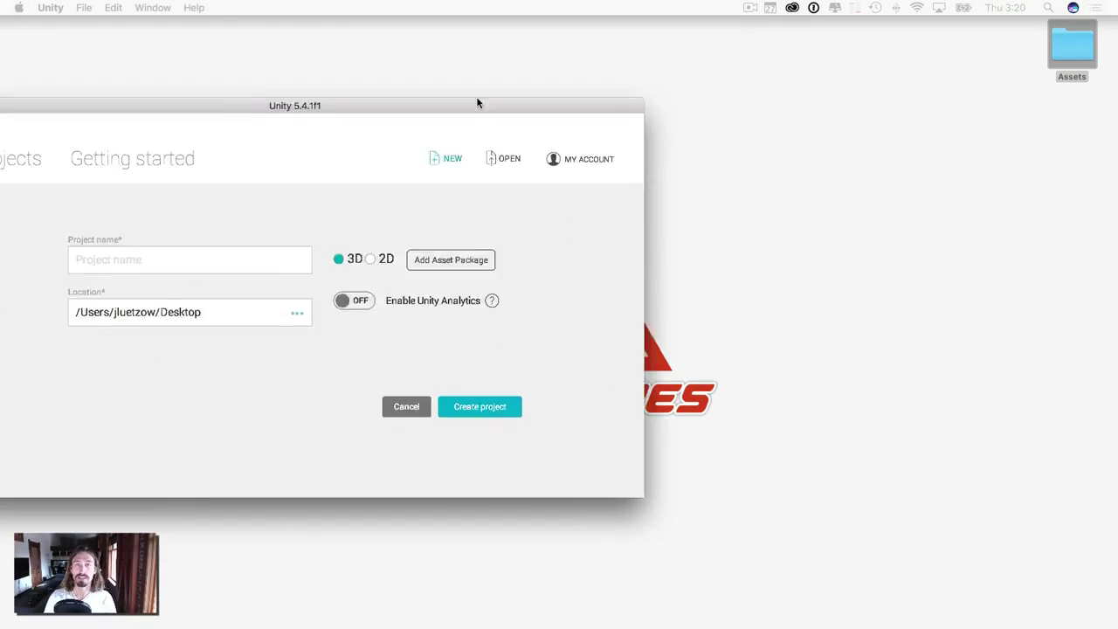
Create a new 2D project named TowerDefense in the Desktop location
{"action": "left_click_drag", "start_coordinate": [477, 103], "coordinate": [676, 67]}
{"action": "left_click", "coordinate": [350, 219]}
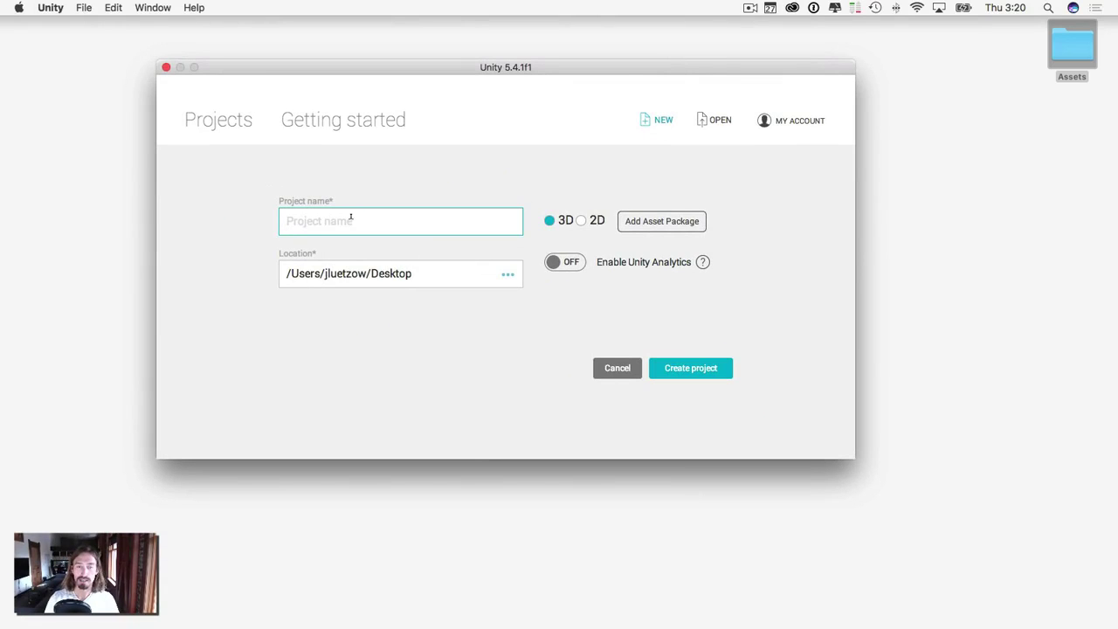
{"action": "type", "text": "Tower"}
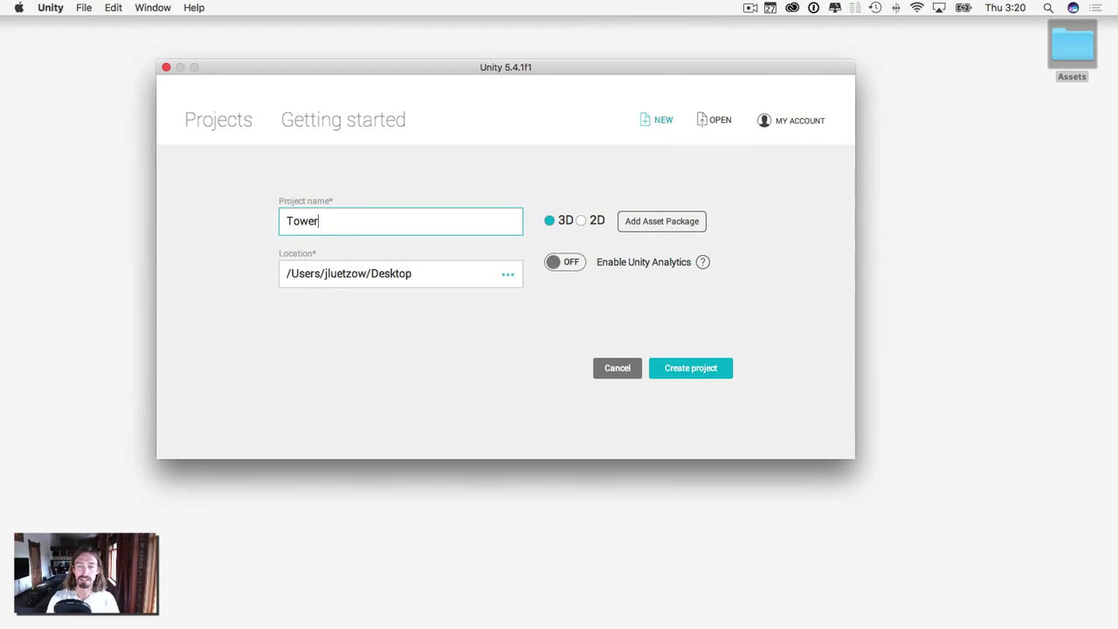
{"action": "type", "text": "Defense"}
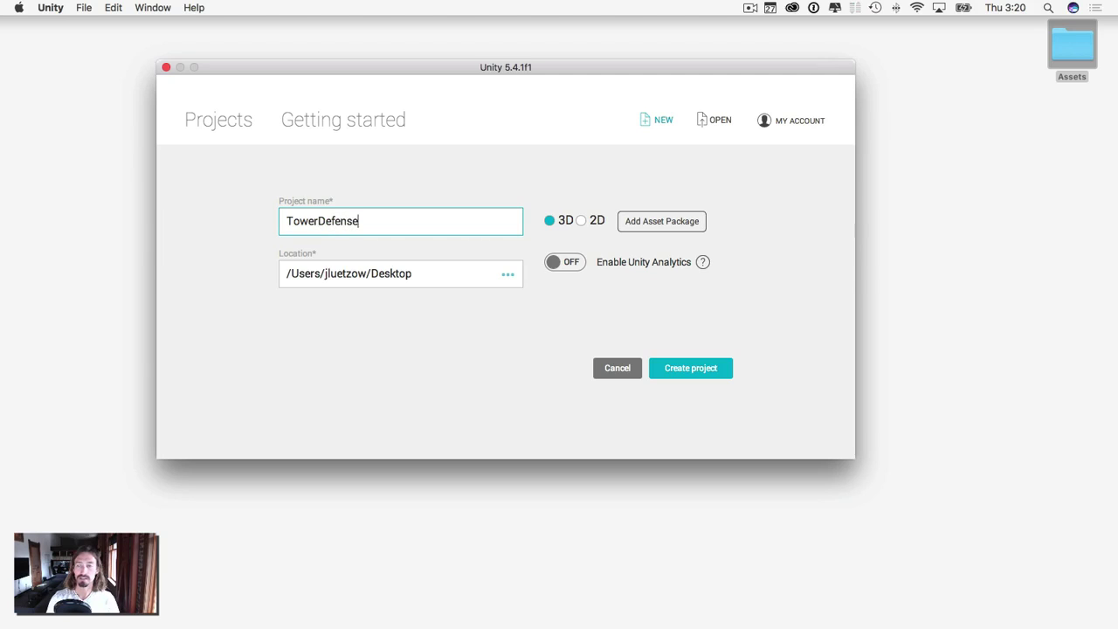
{"action": "left_click", "coordinate": [581, 222]}
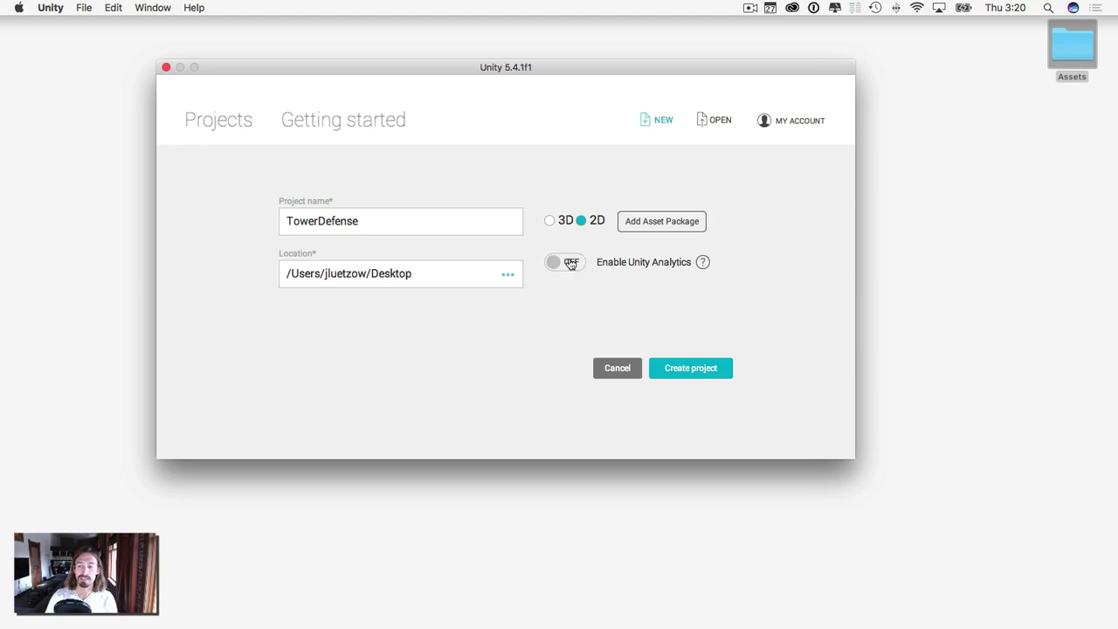
{"action": "left_click", "coordinate": [689, 365]}
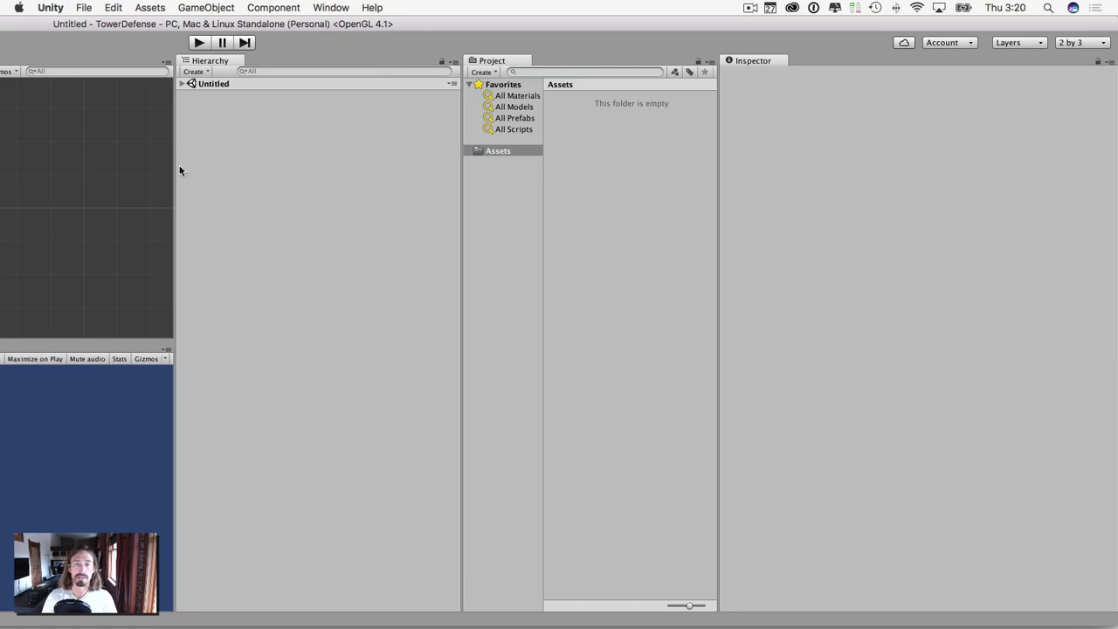
Widen the Scene and Game views and set the Game view's aspect ratio to 16:9
{"action": "left_click_drag", "start_coordinate": [175, 166], "coordinate": [476, 160]}
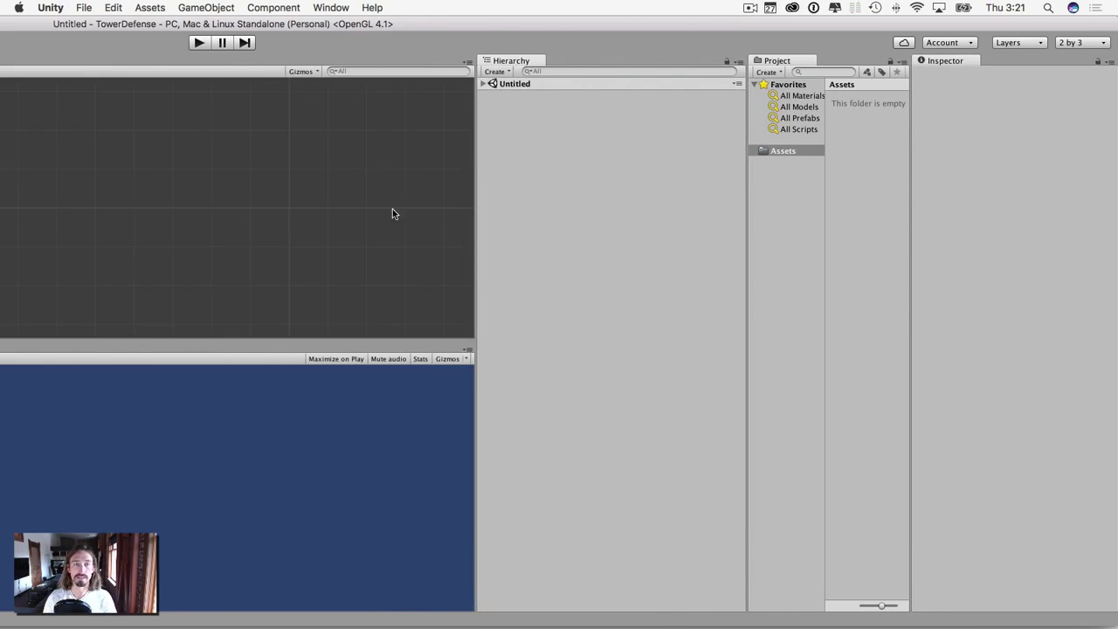
{"action": "double_click", "coordinate": [394, 25]}
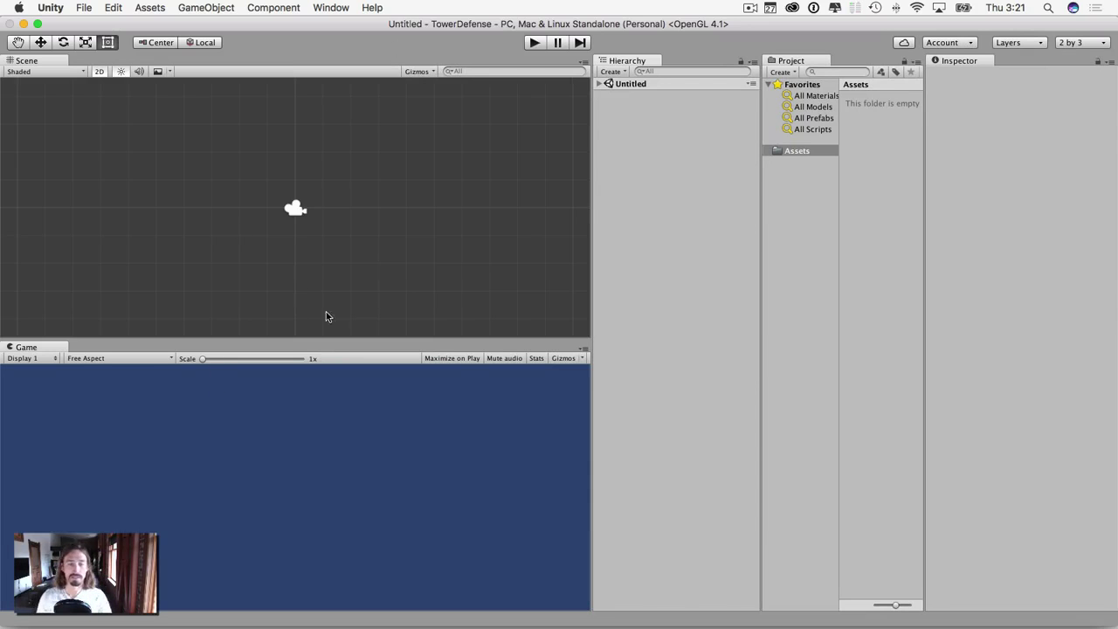
{"action": "left_click", "coordinate": [142, 359]}
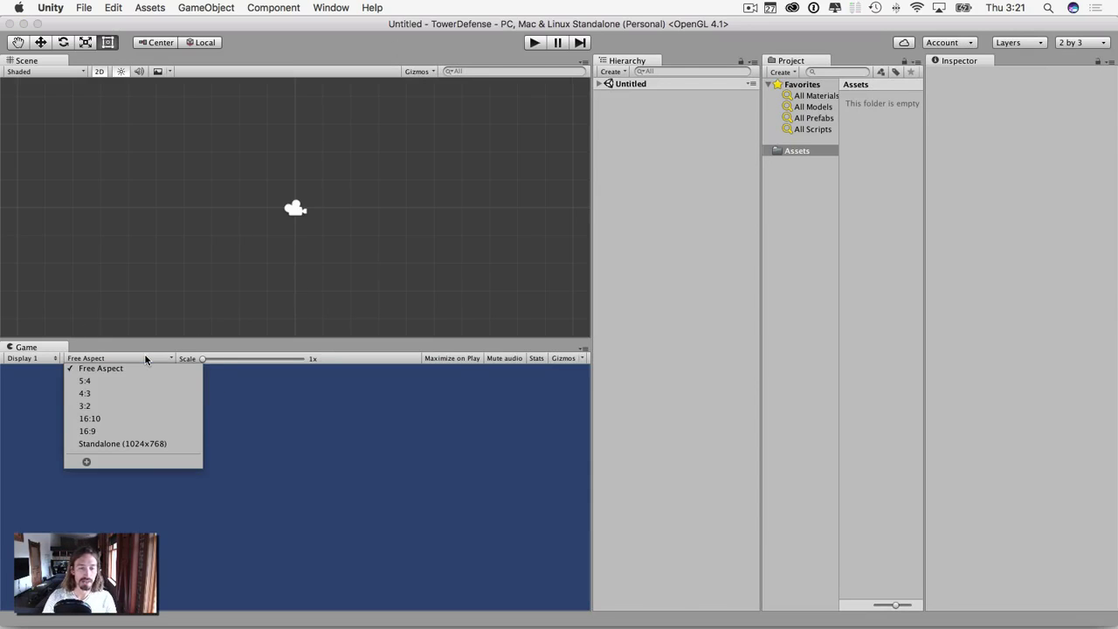
{"action": "left_click", "coordinate": [115, 431]}
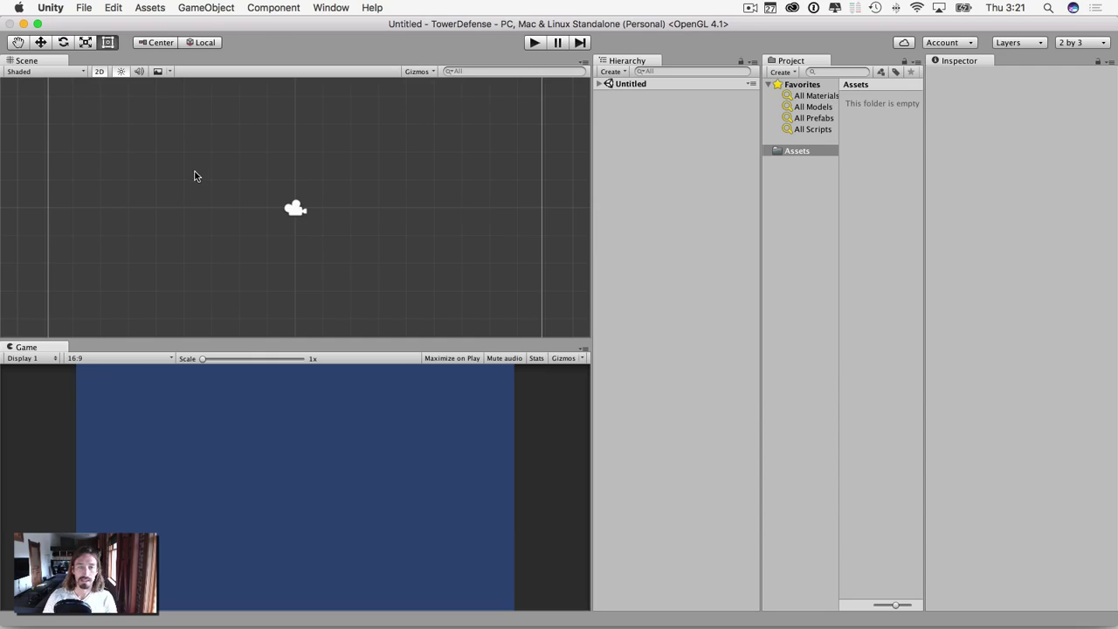
{"action": "scroll", "coordinate": [195, 171], "scroll_direction": "down", "scroll_amount": 3}
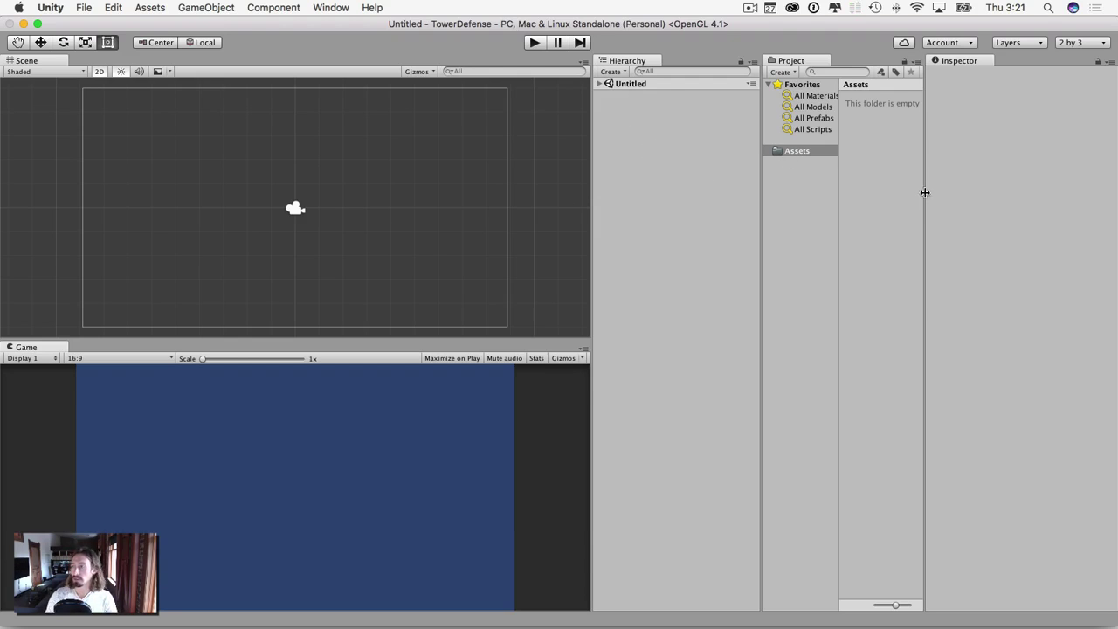
Open the Assets folder on the desktop in Finder and expand its Models folder
{"action": "key", "text": "F11"}
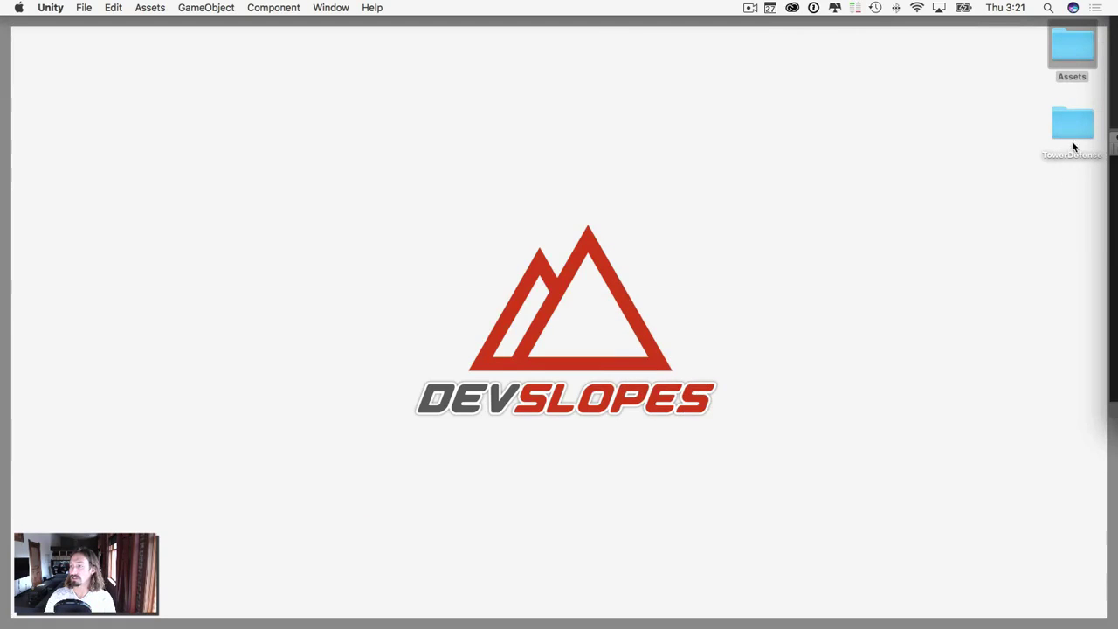
{"action": "double_click", "coordinate": [1067, 54]}
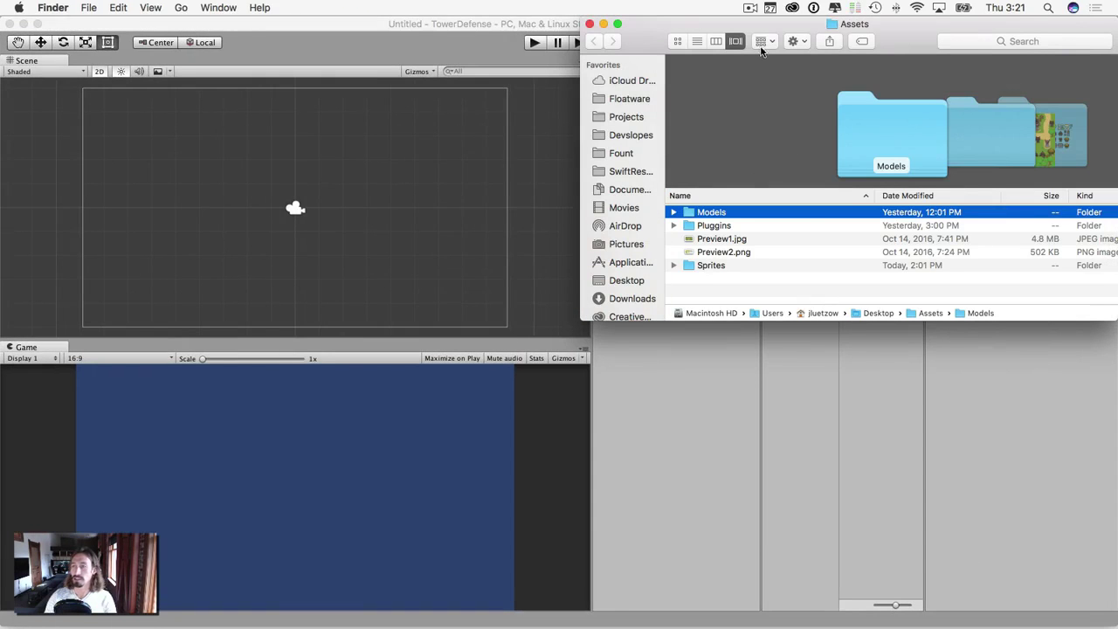
{"action": "left_click_drag", "start_coordinate": [760, 51], "coordinate": [465, 121]}
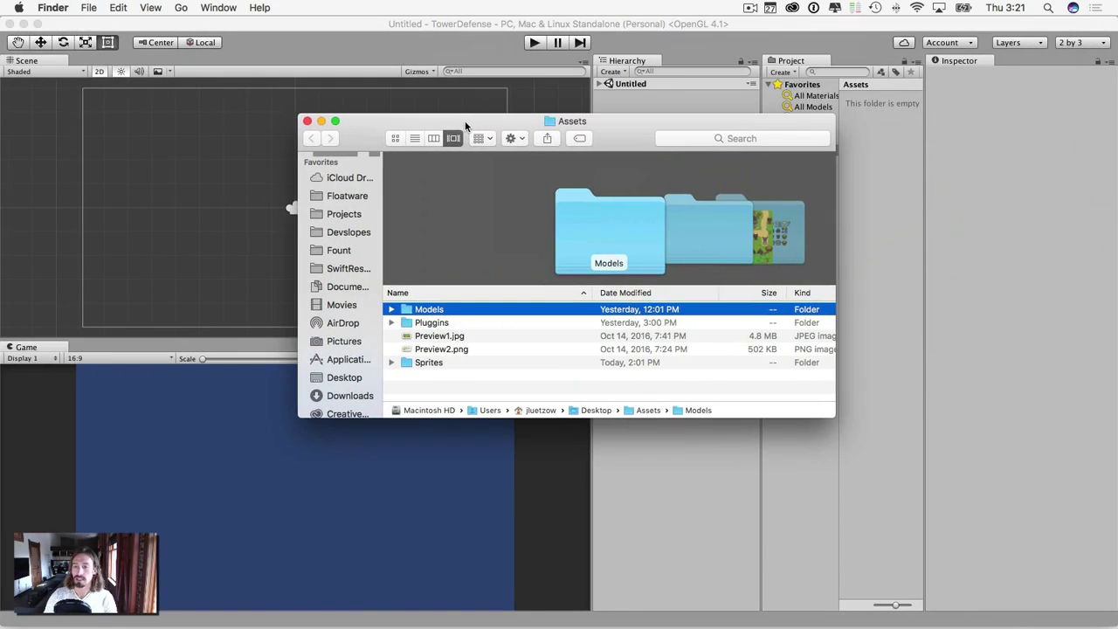
{"action": "left_click", "coordinate": [391, 310]}
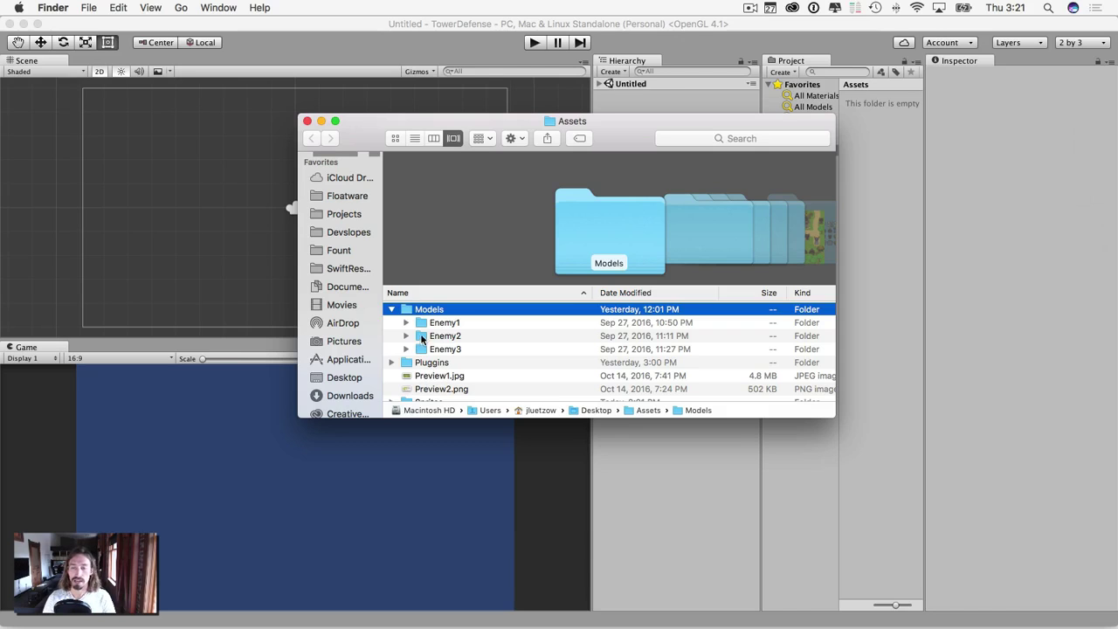
Examine the body-part, shield and weapon images in the Enemy1 model folder, and collapse that folder
{"action": "key", "text": "Down"}
{"action": "key", "text": "Down"}
{"action": "key", "text": "Down"}
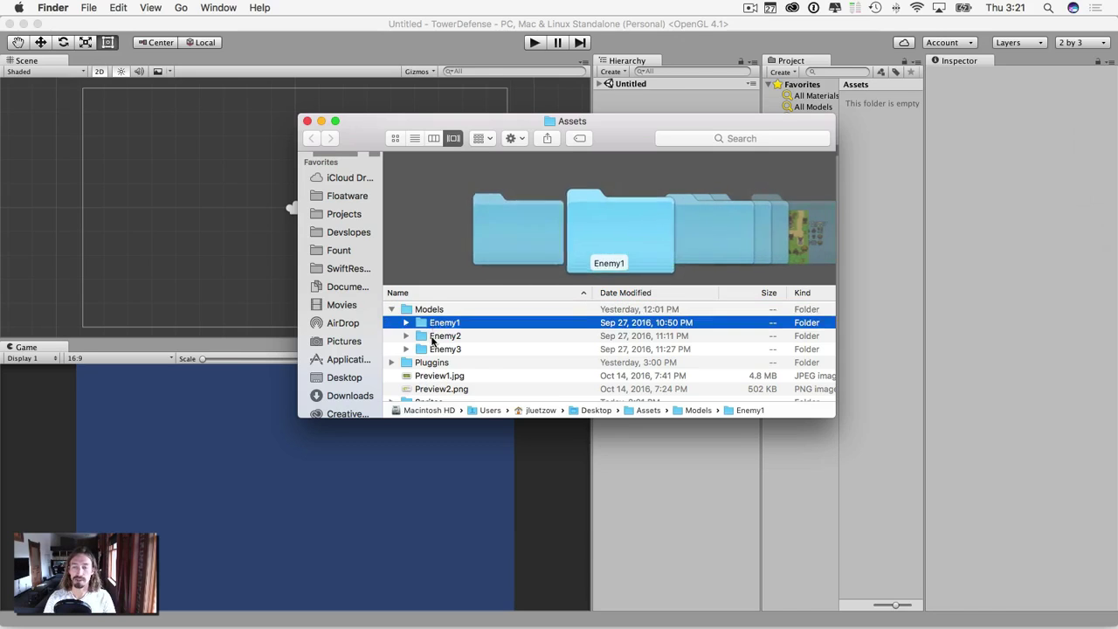
{"action": "left_click", "coordinate": [405, 323]}
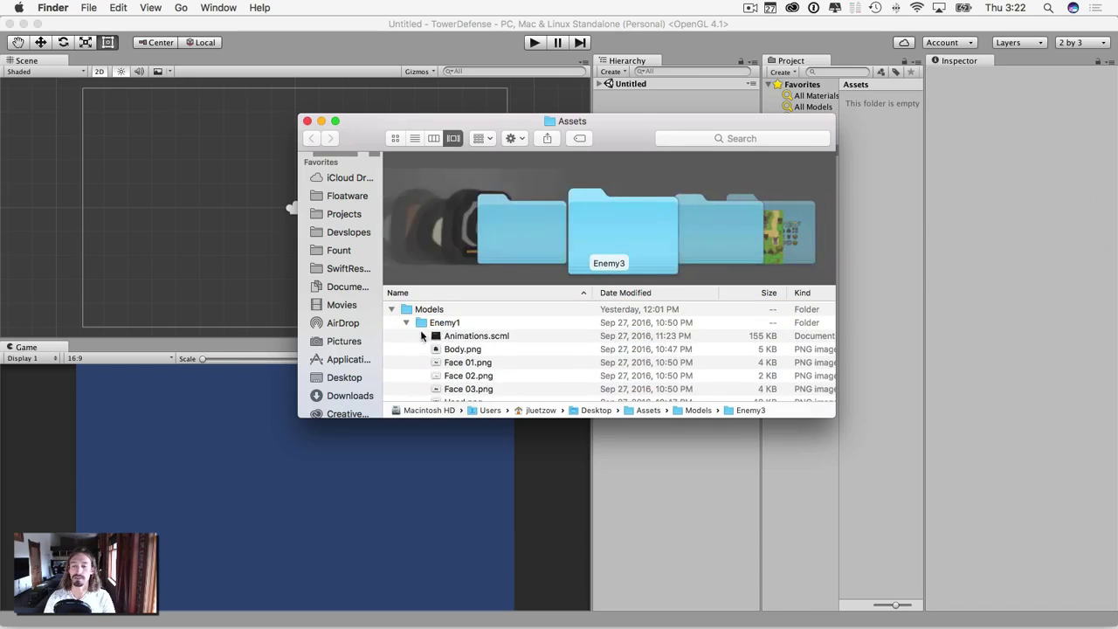
{"action": "scroll", "coordinate": [461, 343], "scroll_direction": "down", "scroll_amount": 5}
{"action": "left_click", "coordinate": [462, 343]}
{"action": "scroll", "coordinate": [465, 327], "scroll_direction": "up", "scroll_amount": 1}
{"action": "scroll", "coordinate": [464, 326], "scroll_direction": "up", "scroll_amount": 1}
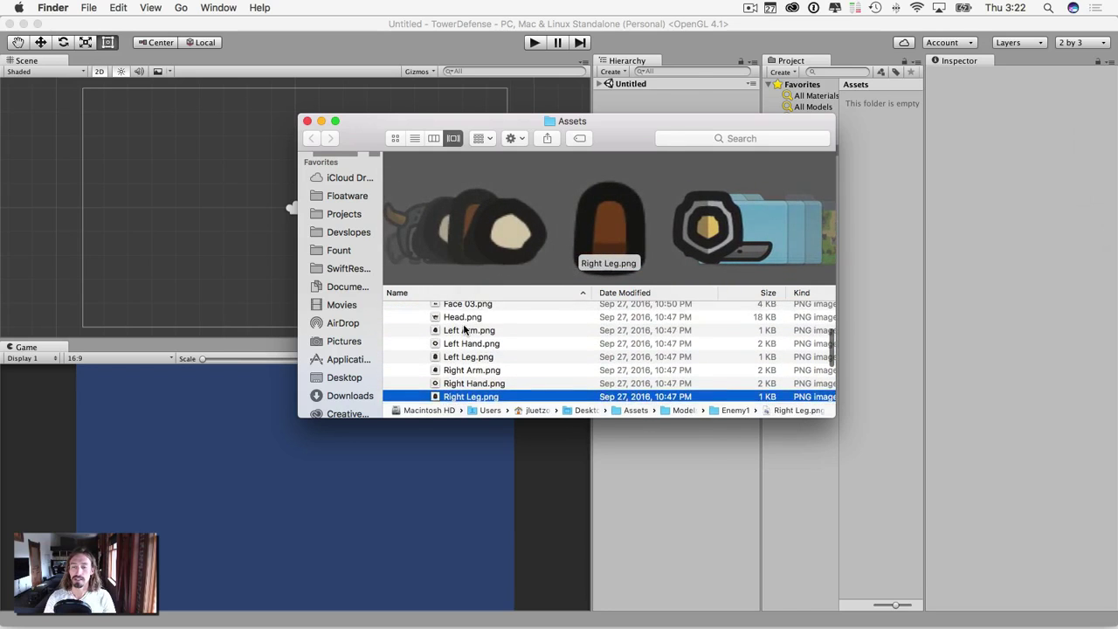
{"action": "left_click", "coordinate": [464, 319]}
{"action": "key", "text": "Up"}
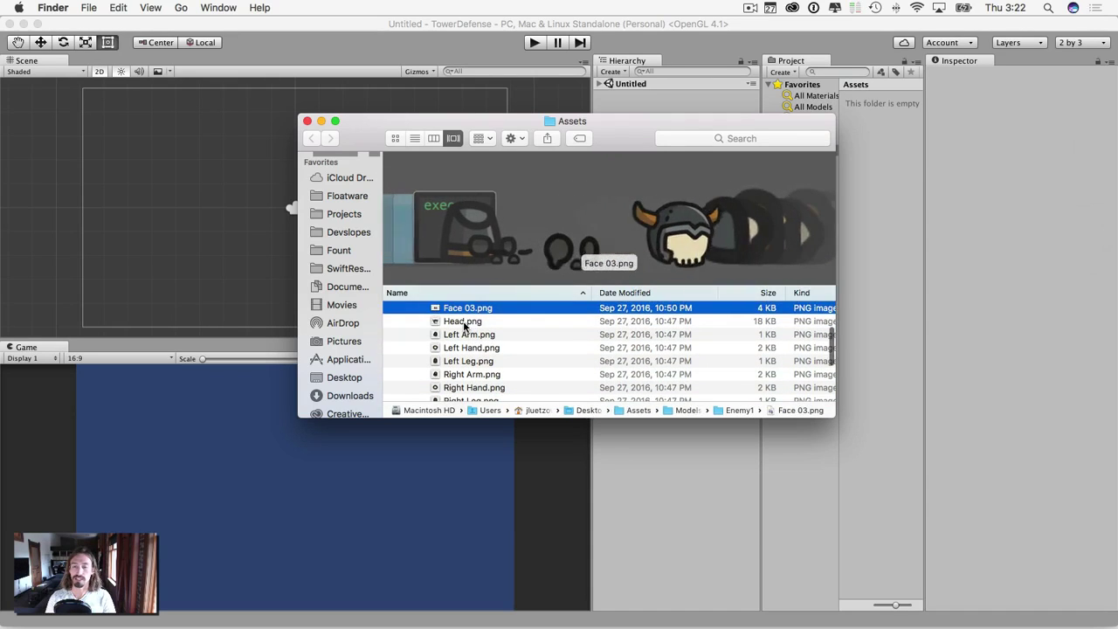
{"action": "key", "text": "Down"}
{"action": "key", "text": "Down"}
{"action": "key", "text": "Down"}
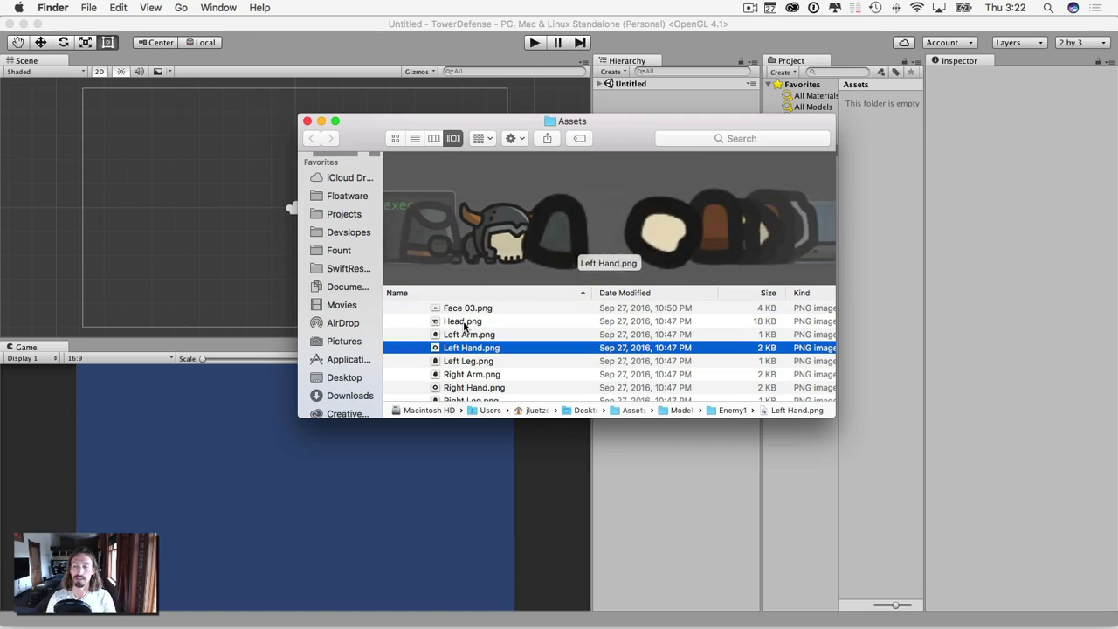
{"action": "key", "text": "Down"}
{"action": "key", "text": "Down"}
{"action": "key", "text": "Down"}
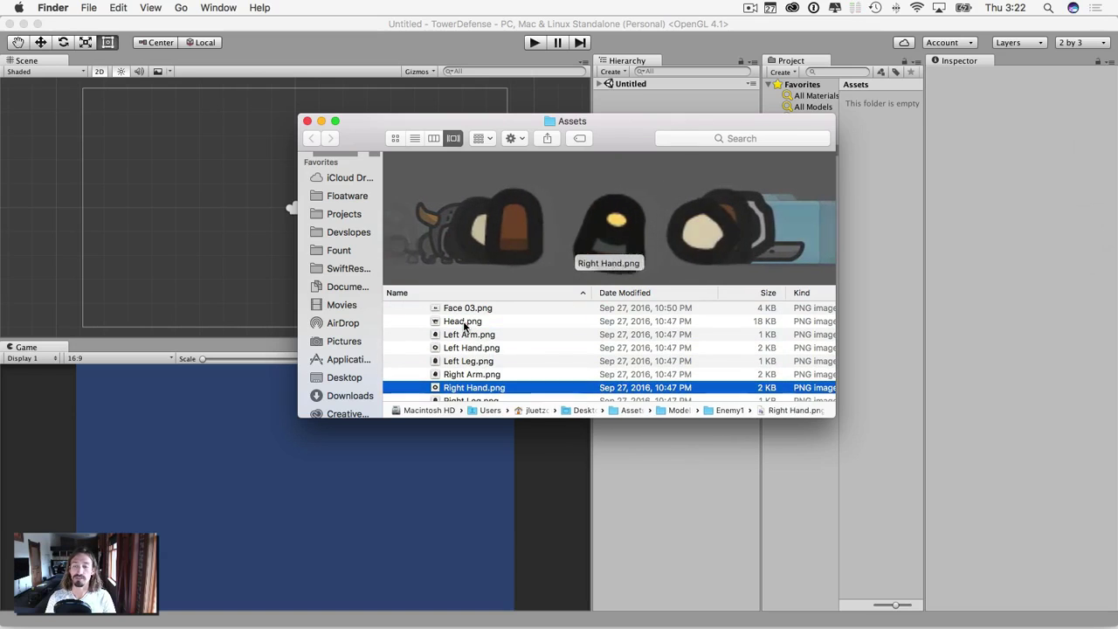
{"action": "key", "text": "Down"}
{"action": "key", "text": "Down"}
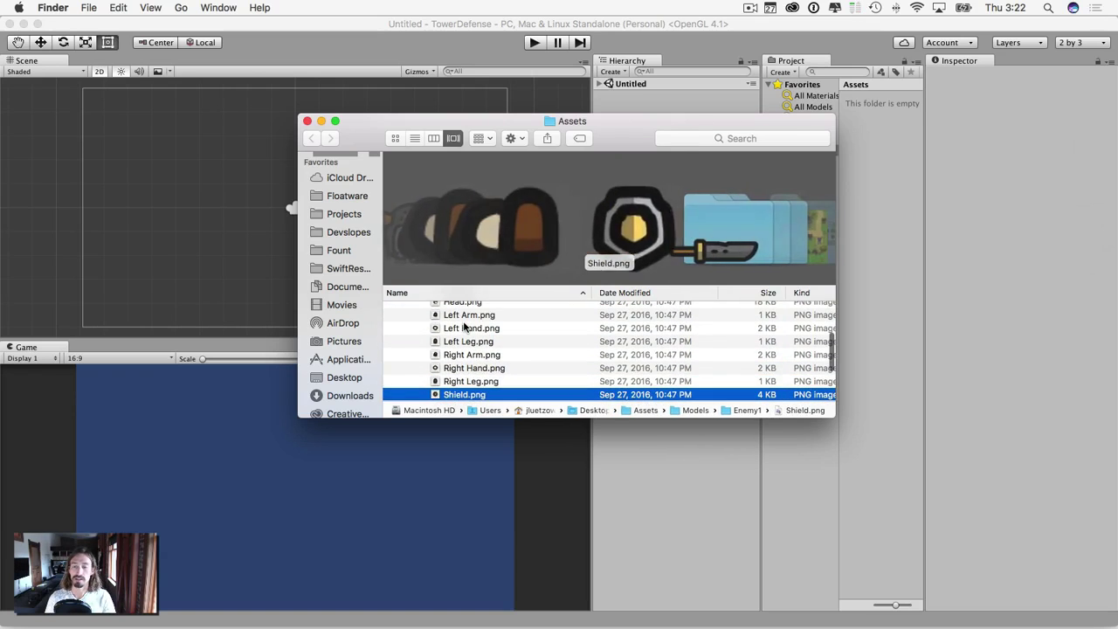
{"action": "key", "text": "Down"}
{"action": "key", "text": "Up"}
{"action": "key", "text": "Up"}
{"action": "key", "text": "Up"}
{"action": "key", "text": "Up"}
{"action": "key", "text": "Up"}
{"action": "key", "text": "Up"}
{"action": "key", "text": "Up"}
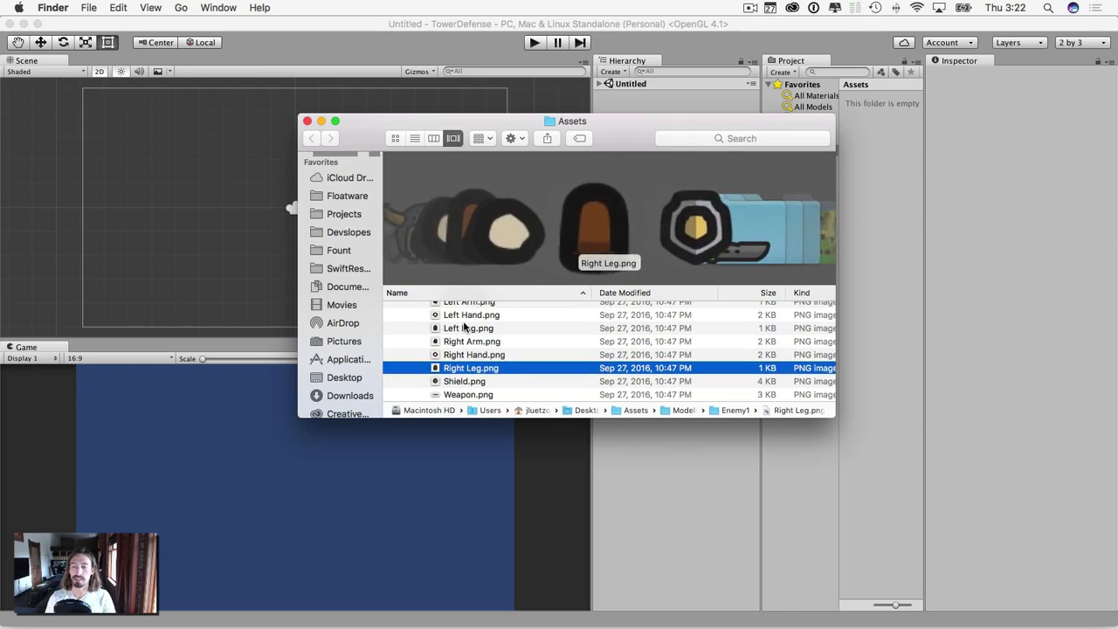
{"action": "key", "text": "Up"}
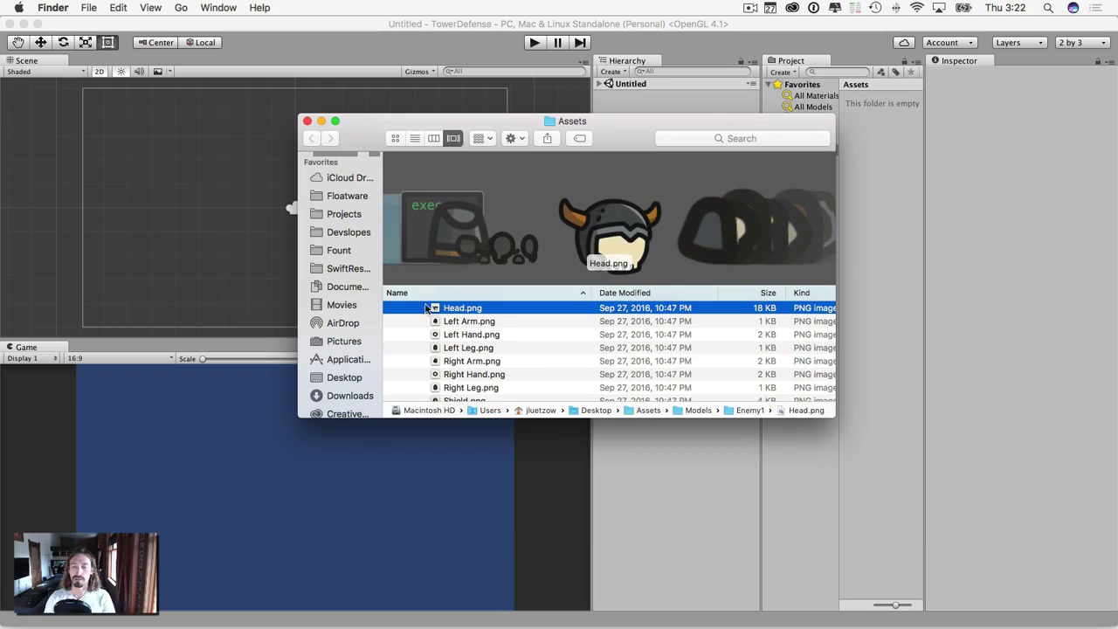
{"action": "scroll", "coordinate": [461, 345], "scroll_direction": "up", "scroll_amount": 5}
{"action": "left_click", "coordinate": [406, 323]}
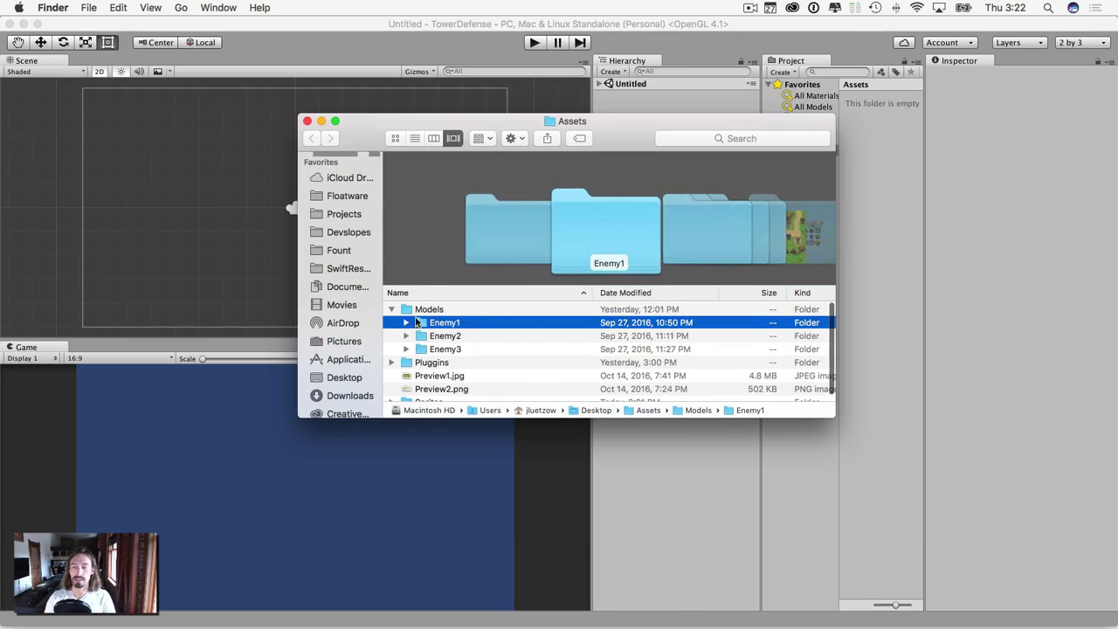
Import the Models folder into the Unity project's Assets and view the contents of its Enemy1 folder
{"action": "left_click_drag", "start_coordinate": [602, 125], "coordinate": [402, 89]}
{"action": "left_click", "coordinate": [190, 267]}
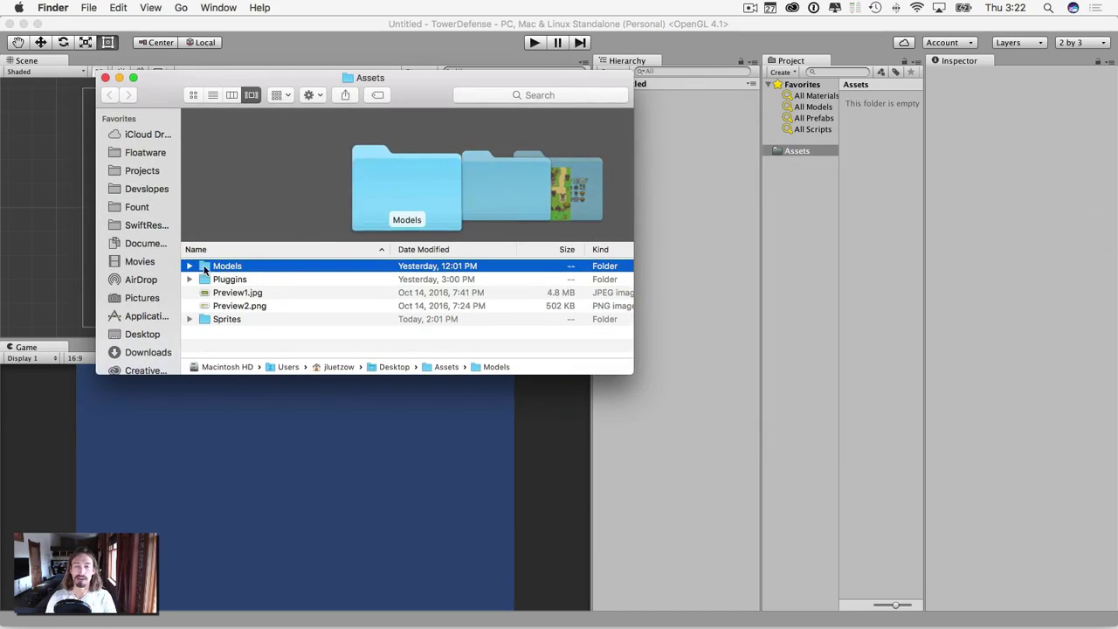
{"action": "left_click_drag", "start_coordinate": [217, 271], "coordinate": [784, 158]}
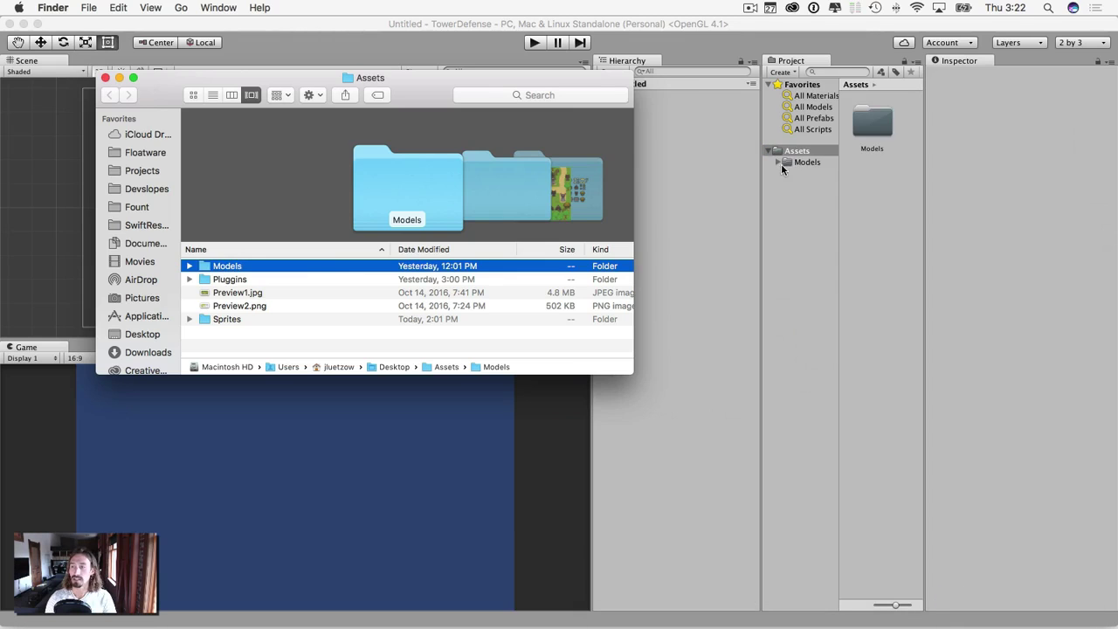
{"action": "left_click", "coordinate": [778, 163]}
{"action": "left_click", "coordinate": [818, 173]}
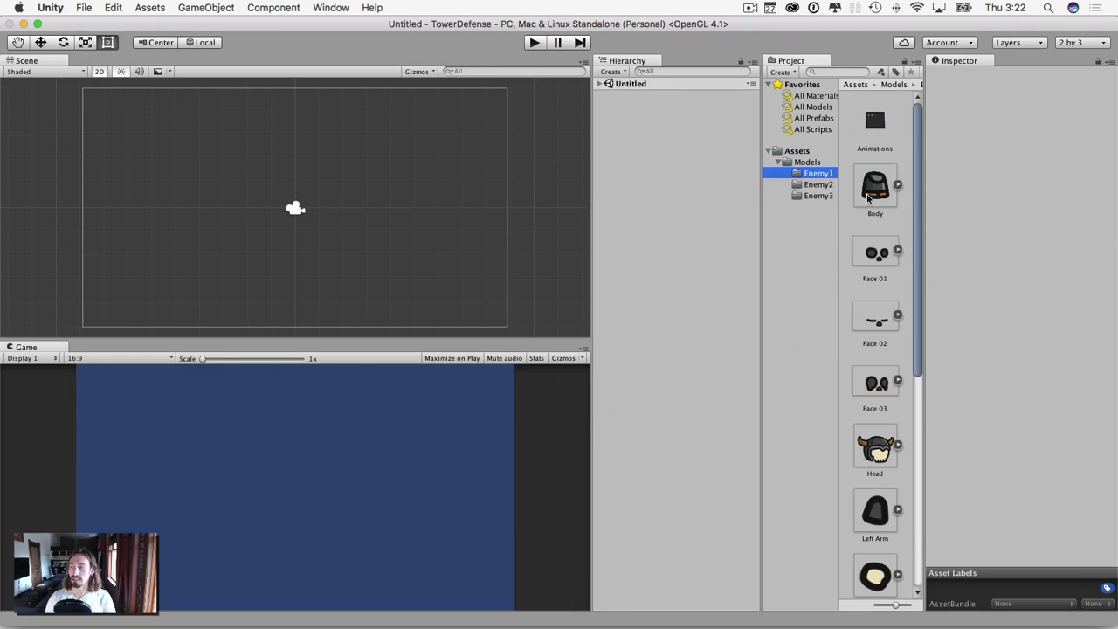
{"action": "left_click", "coordinate": [777, 163]}
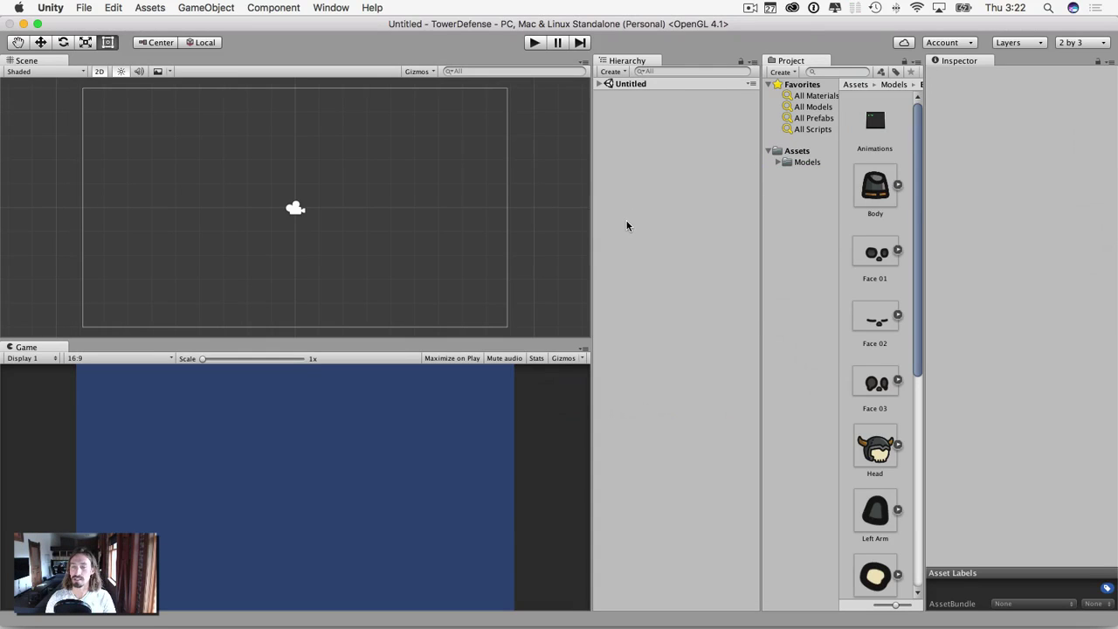
Check the contents of the Pluggins folder in Finder and import that folder into the project's Assets
{"action": "key", "text": "ctrl+Up"}
{"action": "left_click", "coordinate": [187, 140]}
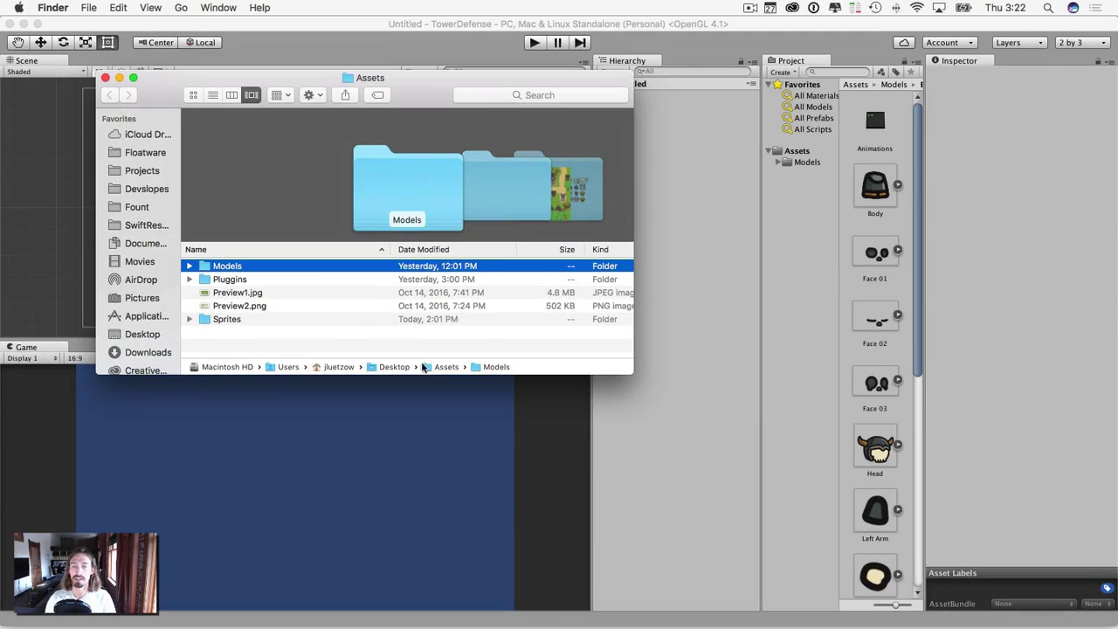
{"action": "left_click", "coordinate": [190, 280]}
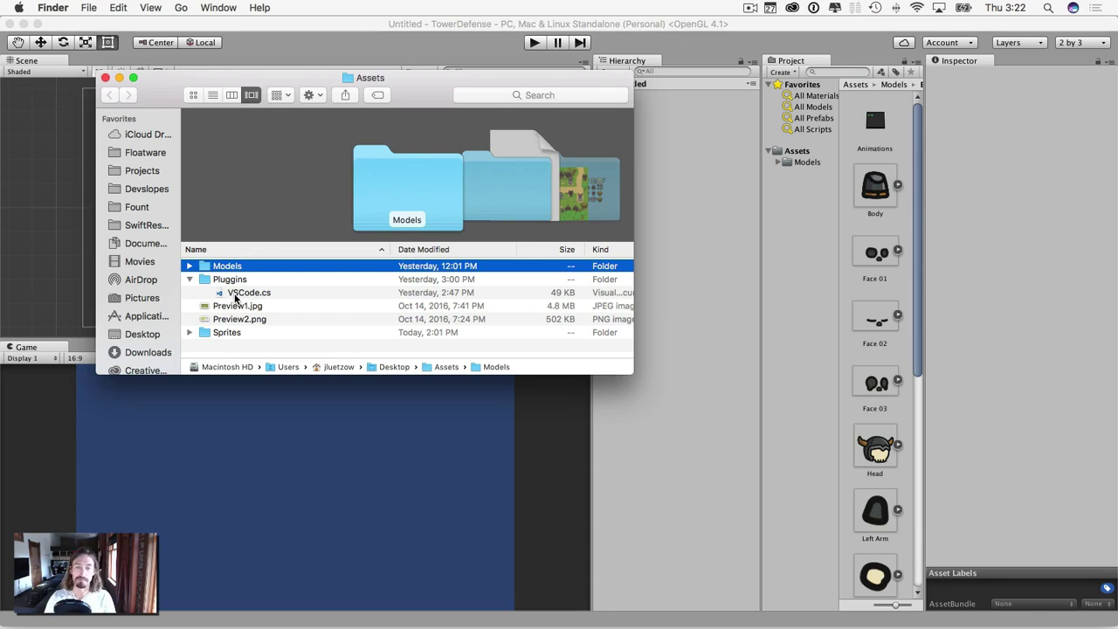
{"action": "left_click", "coordinate": [189, 280]}
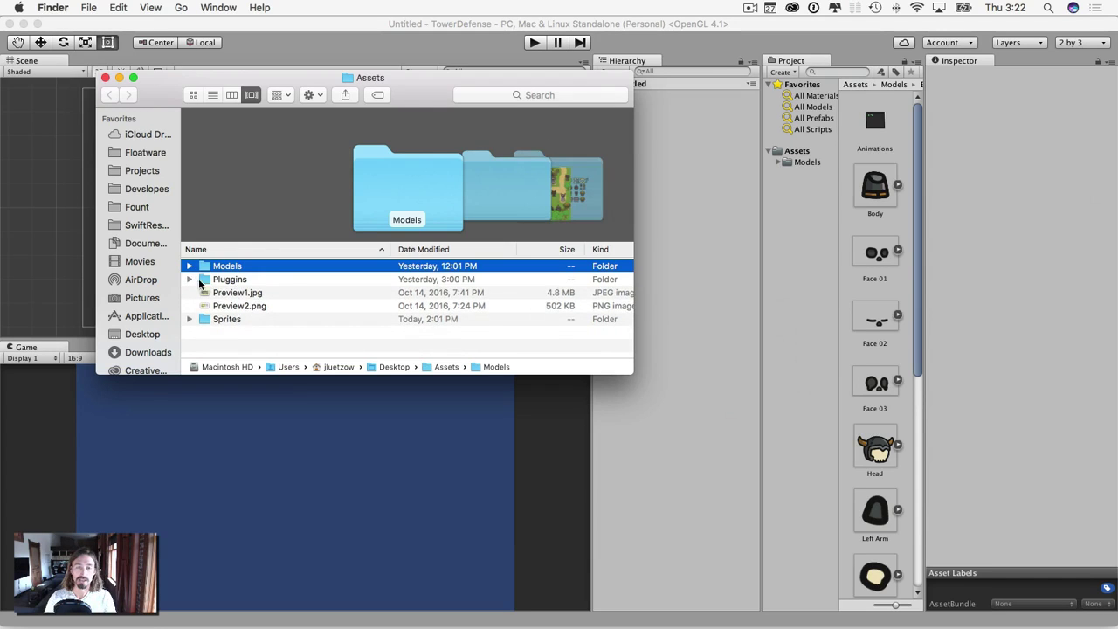
{"action": "left_click_drag", "start_coordinate": [206, 284], "coordinate": [780, 151]}
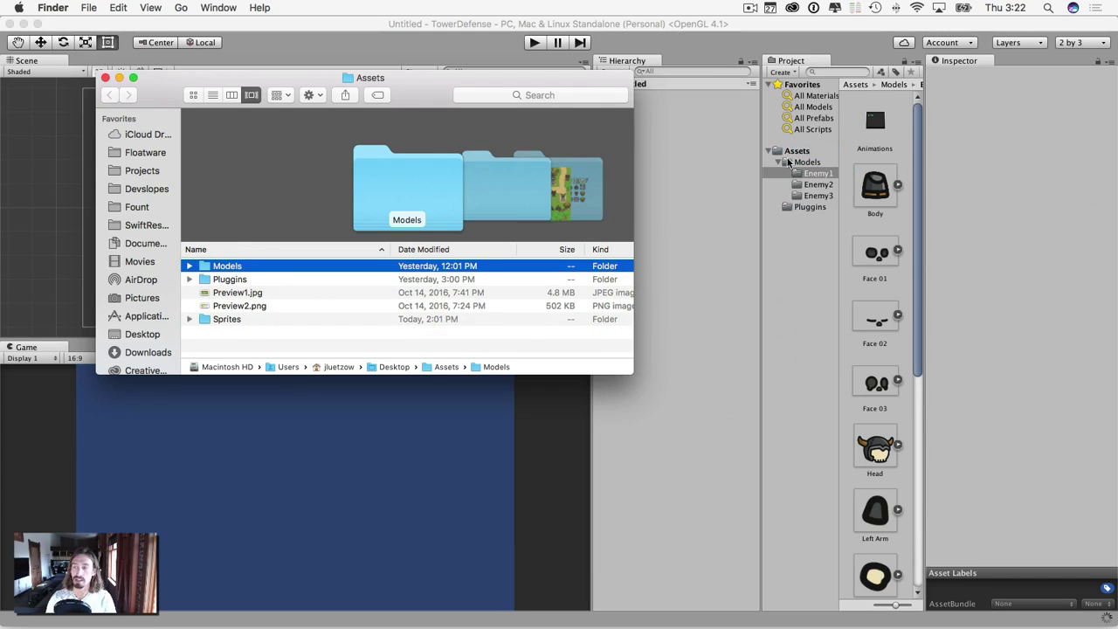
{"action": "left_click", "coordinate": [776, 170]}
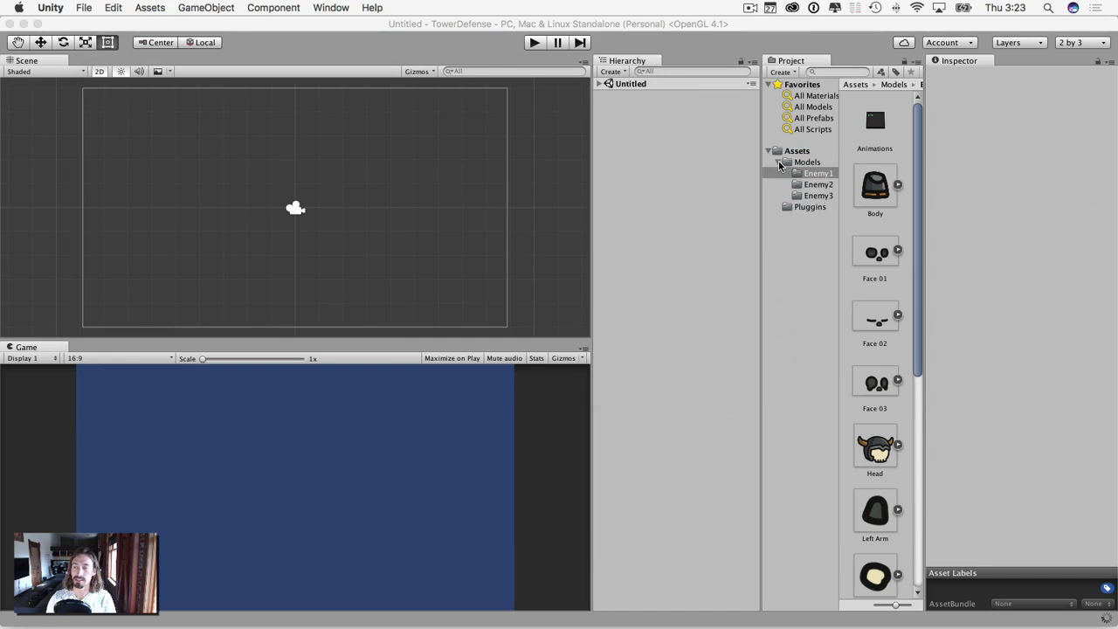
Switch to the Assets window in Finder, expand the Sprites folder and look through its subfolders
{"action": "key", "text": "ctrl+Up"}
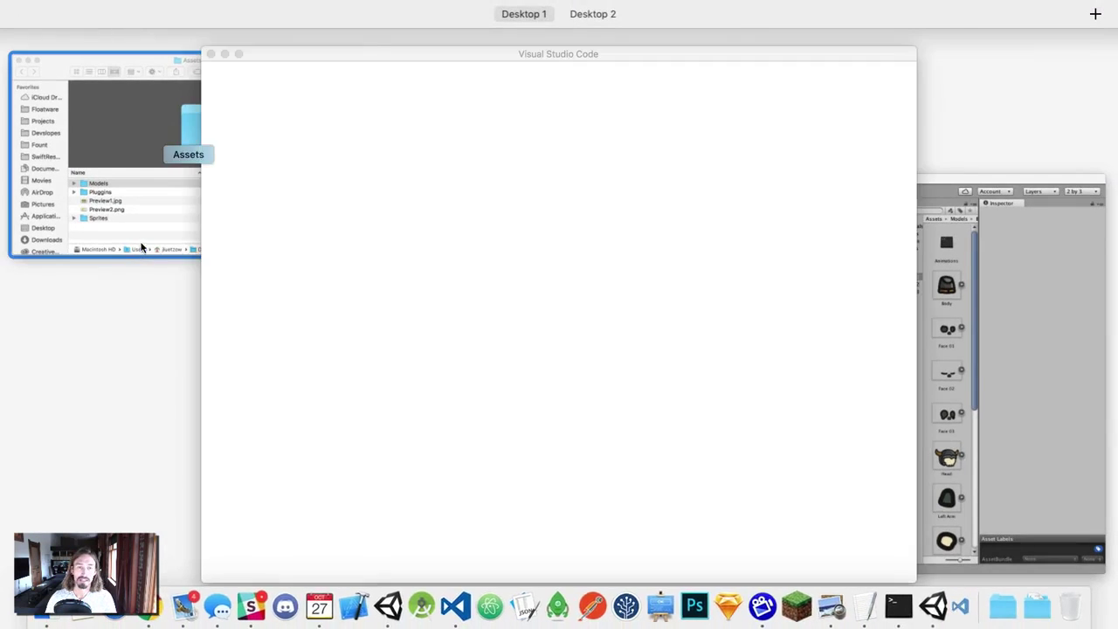
{"action": "left_click", "coordinate": [175, 227]}
{"action": "left_click", "coordinate": [190, 319]}
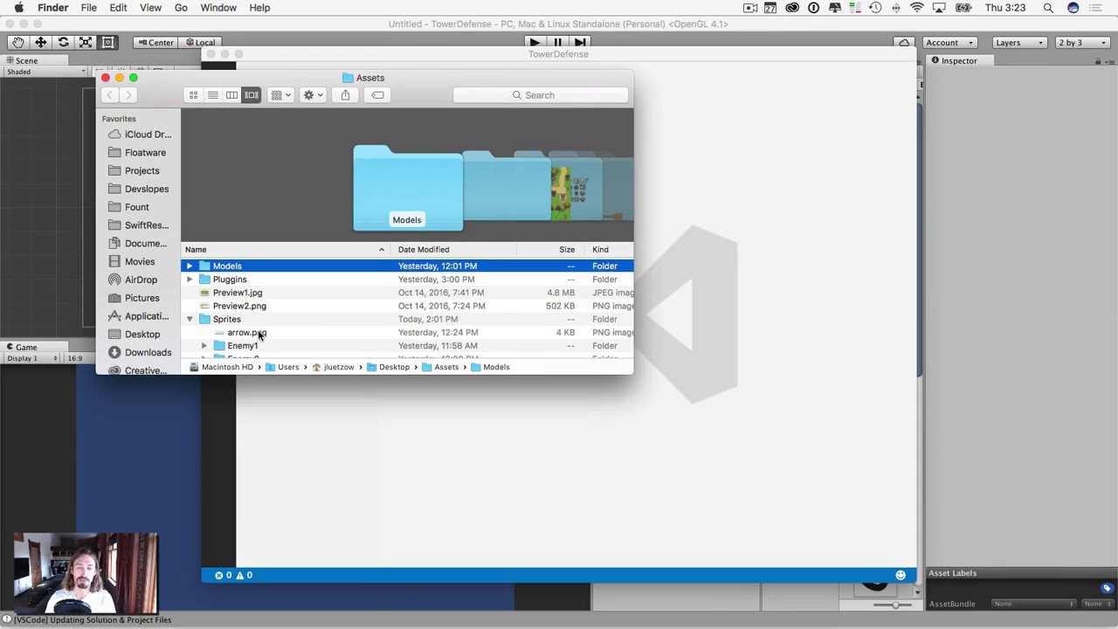
{"action": "scroll", "coordinate": [259, 335], "scroll_direction": "down", "scroll_amount": 3}
{"action": "scroll", "coordinate": [259, 330], "scroll_direction": "up", "scroll_amount": 2}
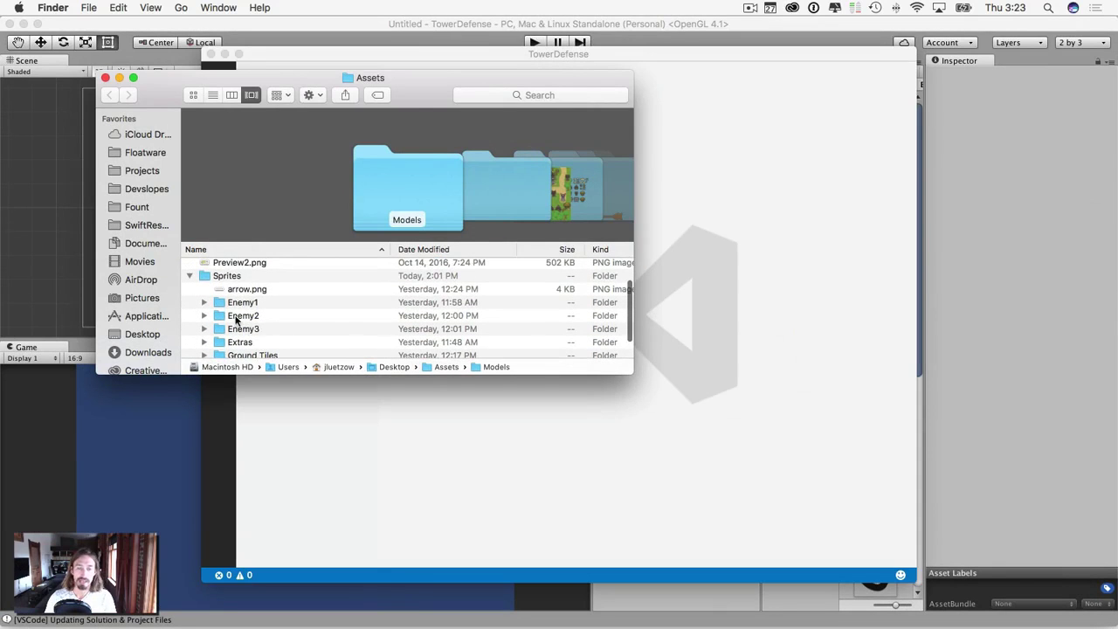
{"action": "scroll", "coordinate": [238, 322], "scroll_direction": "down", "scroll_amount": 1}
{"action": "scroll", "coordinate": [238, 325], "scroll_direction": "down", "scroll_amount": 1}
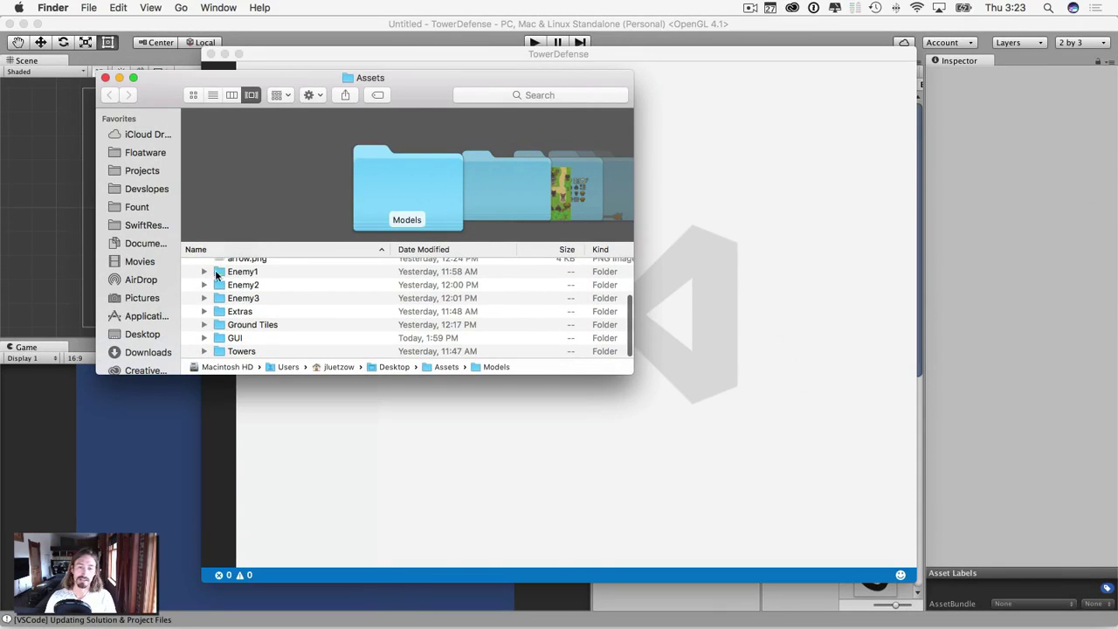
Expand the Enemy1 sprite folder and open its Attacking folder to view the list of animation frames
{"action": "left_click", "coordinate": [203, 272]}
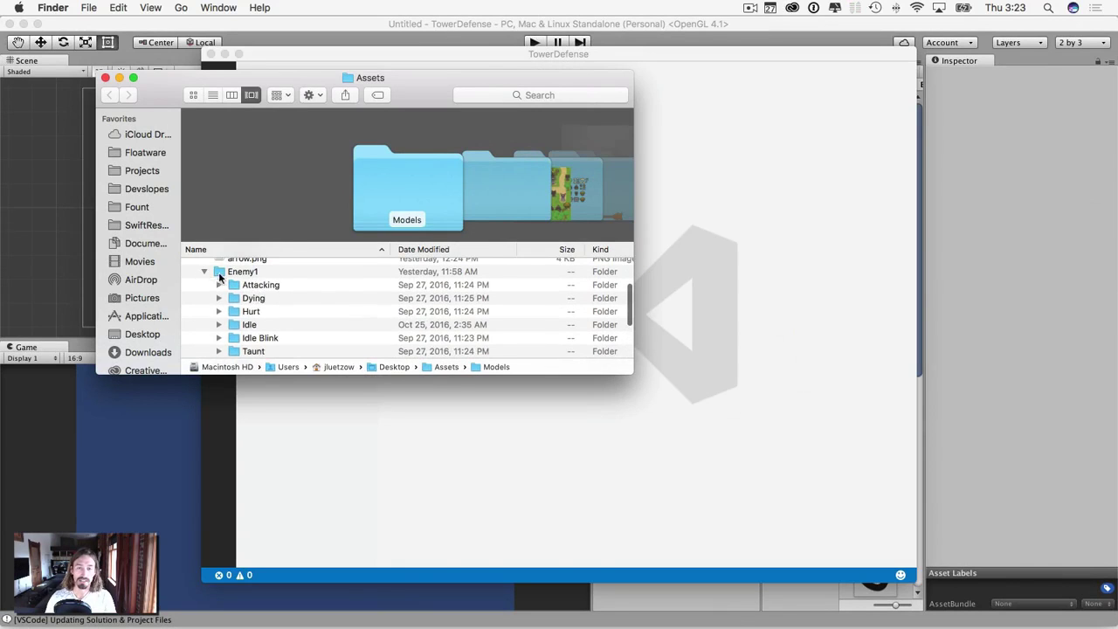
{"action": "scroll", "coordinate": [261, 289], "scroll_direction": "down", "scroll_amount": 1}
{"action": "scroll", "coordinate": [259, 289], "scroll_direction": "up", "scroll_amount": 2}
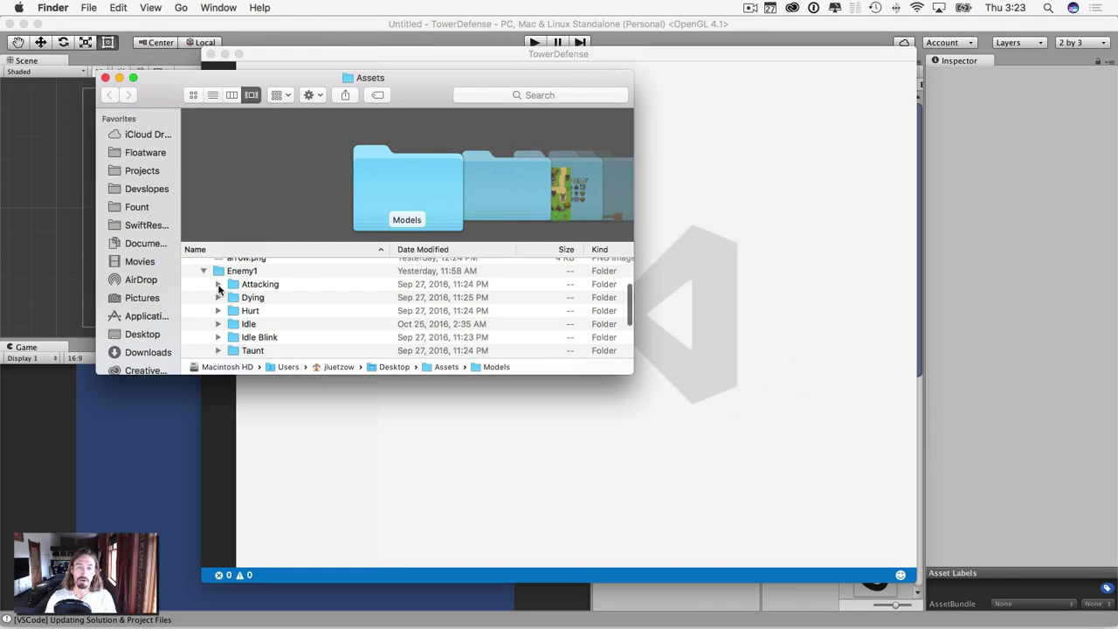
{"action": "left_click", "coordinate": [266, 288]}
{"action": "double_click", "coordinate": [268, 289]}
{"action": "scroll", "coordinate": [229, 320], "scroll_direction": "down", "scroll_amount": 3}
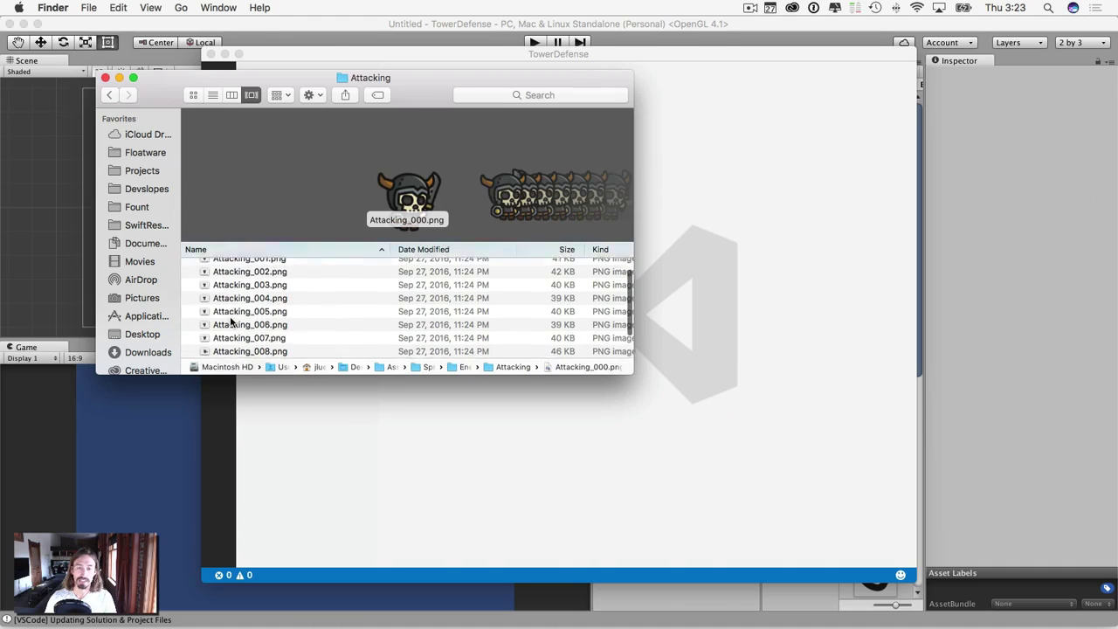
{"action": "scroll", "coordinate": [235, 323], "scroll_direction": "up", "scroll_amount": 5}
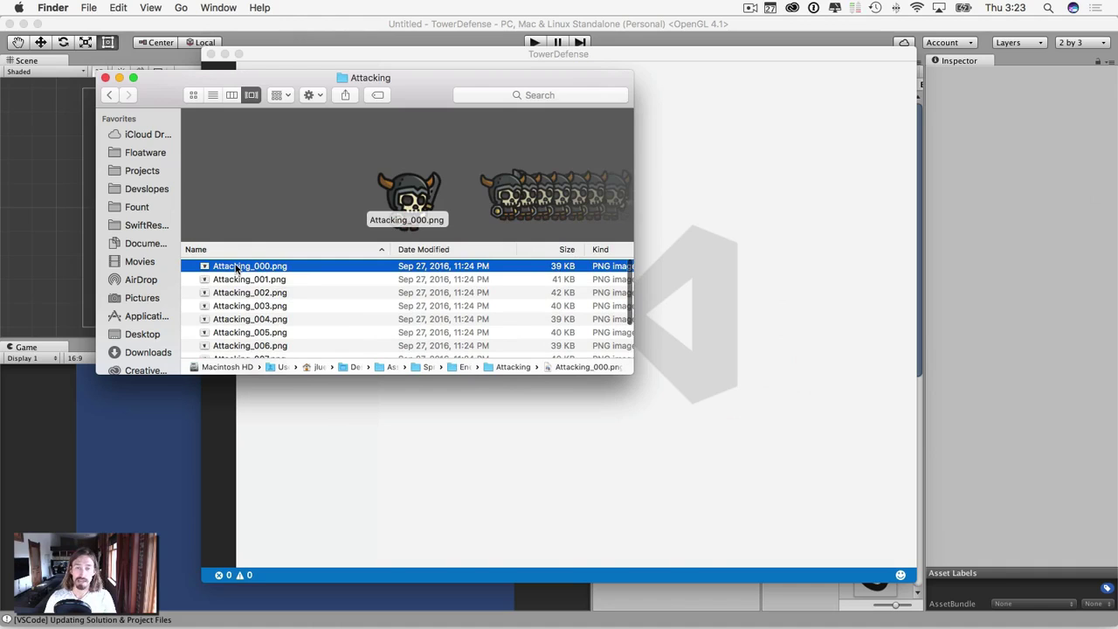
Preview the Enemy1 attack animation frames one after another, from Attacking_000.png through Attacking_006.png
{"action": "key", "text": "Down"}
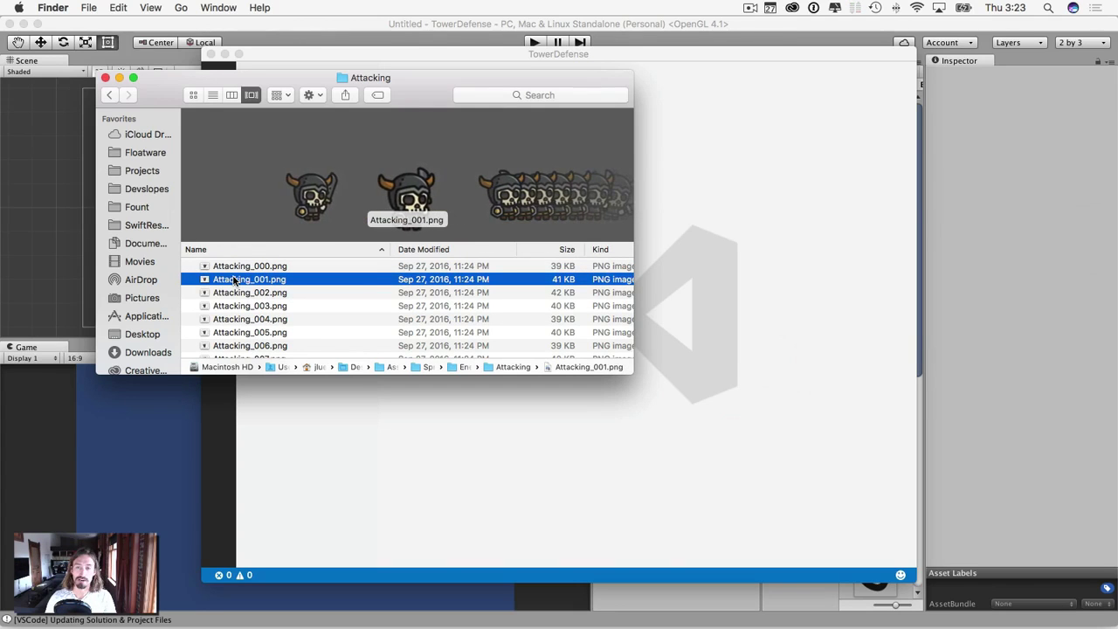
{"action": "key", "text": "Down"}
{"action": "key", "text": "Down"}
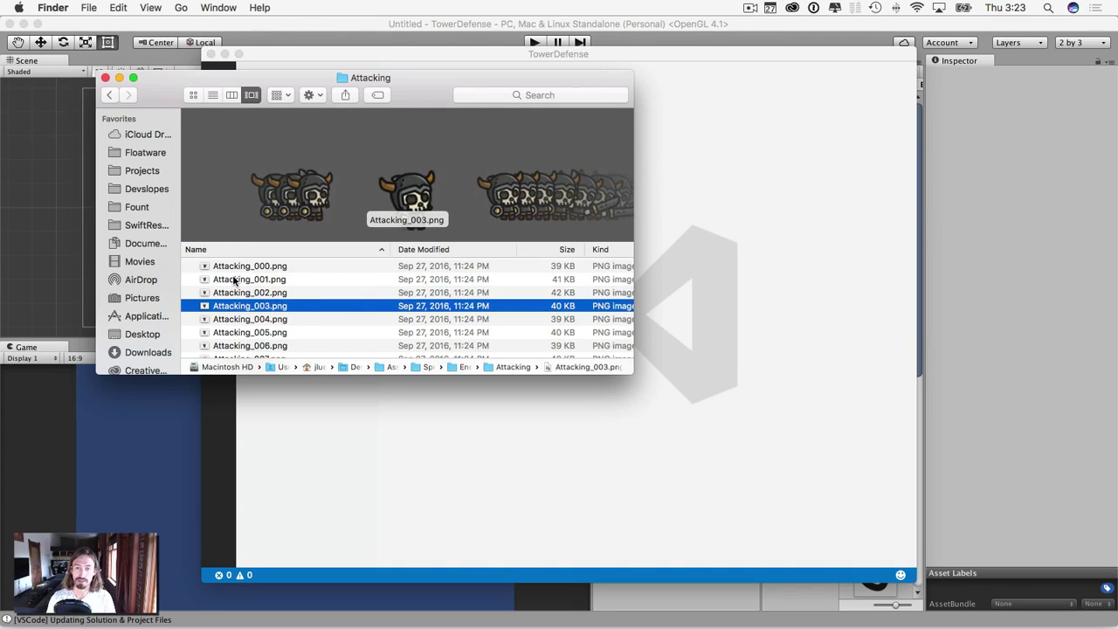
{"action": "key", "text": "Down"}
{"action": "key", "text": "Down"}
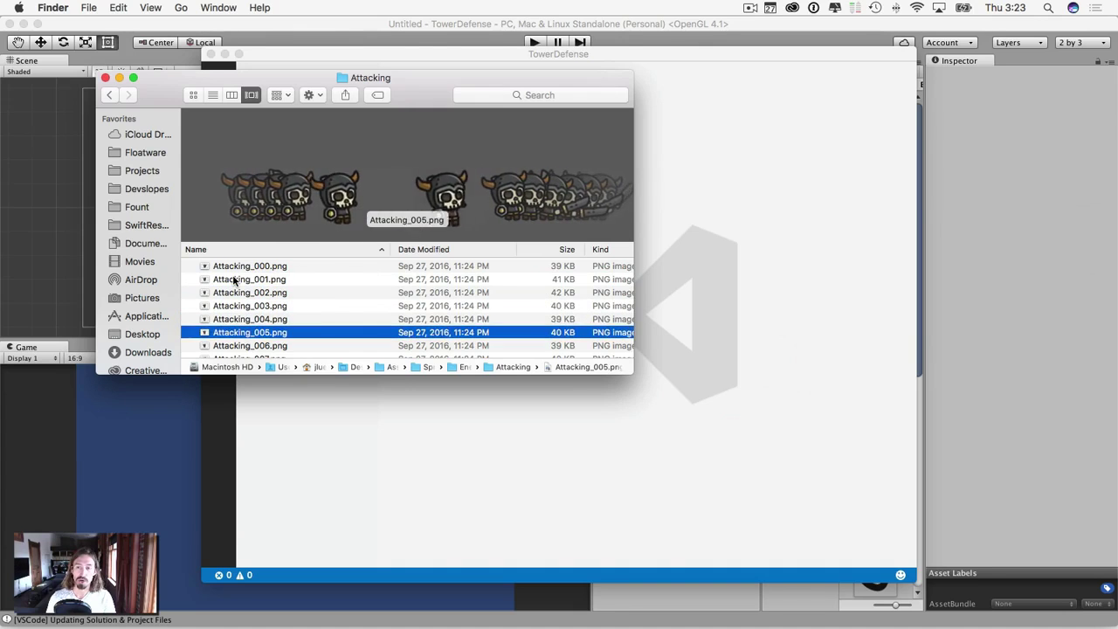
{"action": "key", "text": "Down"}
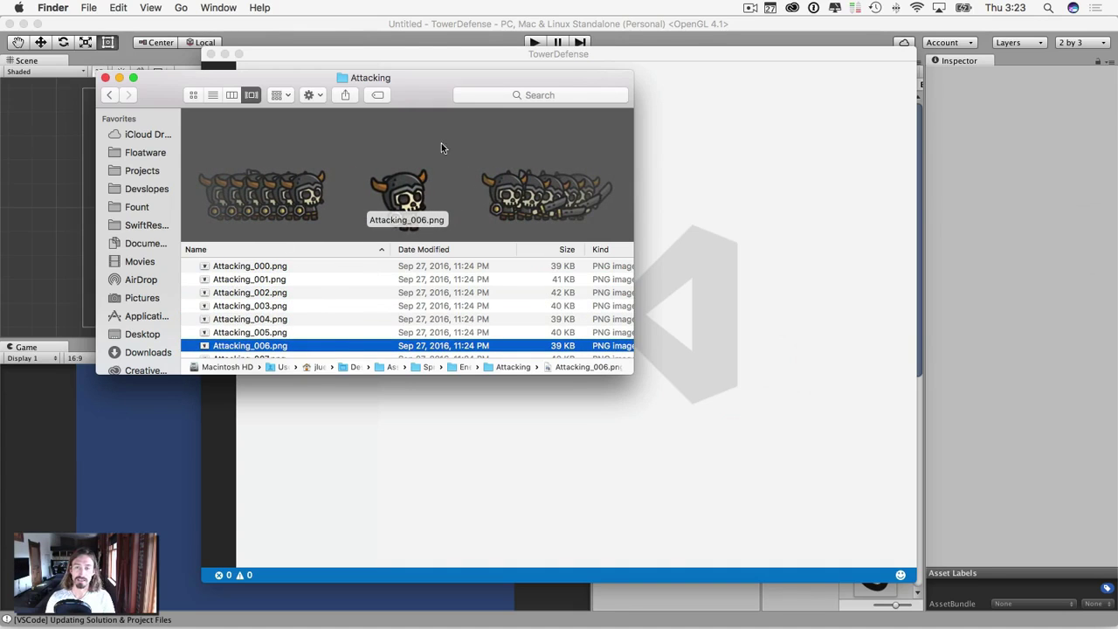
{"action": "scroll", "coordinate": [264, 313], "scroll_direction": "down", "scroll_amount": 2}
{"action": "scroll", "coordinate": [266, 311], "scroll_direction": "up", "scroll_amount": 2}
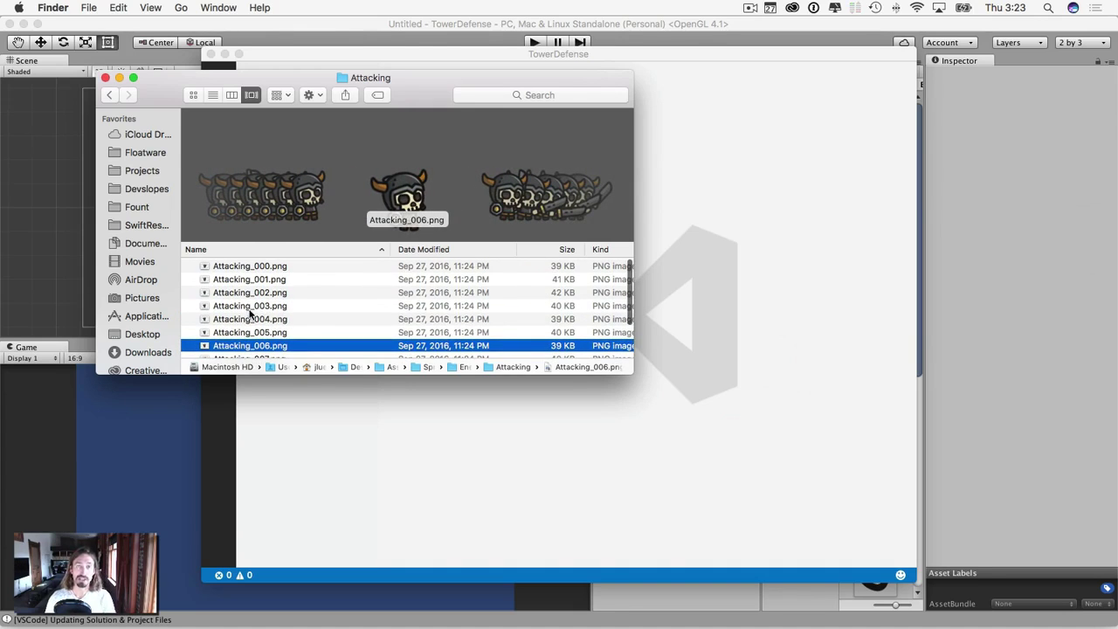
{"action": "scroll", "coordinate": [257, 310], "scroll_direction": "down", "scroll_amount": 1}
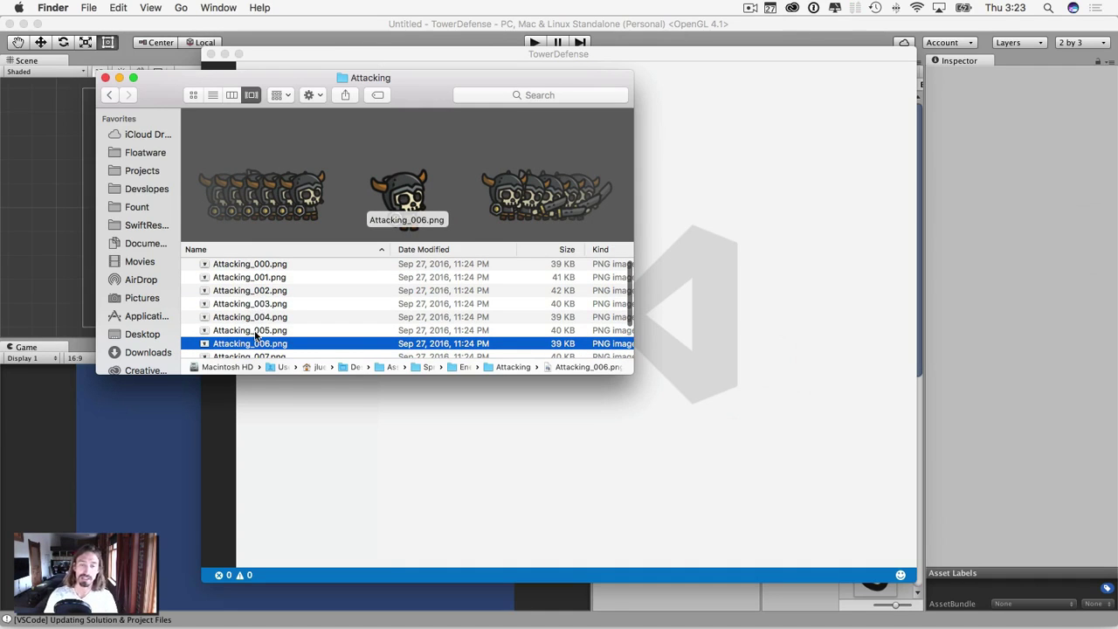
{"action": "scroll", "coordinate": [259, 305], "scroll_direction": "down", "scroll_amount": 2}
{"action": "scroll", "coordinate": [254, 304], "scroll_direction": "up", "scroll_amount": 2}
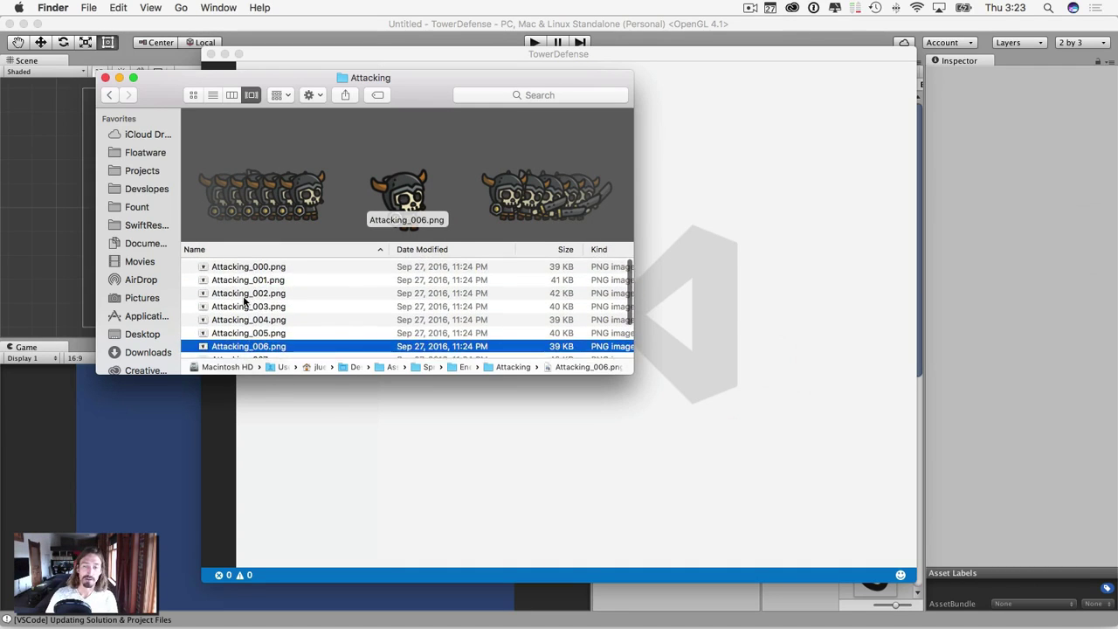
{"action": "scroll", "coordinate": [259, 303], "scroll_direction": "down", "scroll_amount": 2}
{"action": "scroll", "coordinate": [256, 305], "scroll_direction": "up", "scroll_amount": 2}
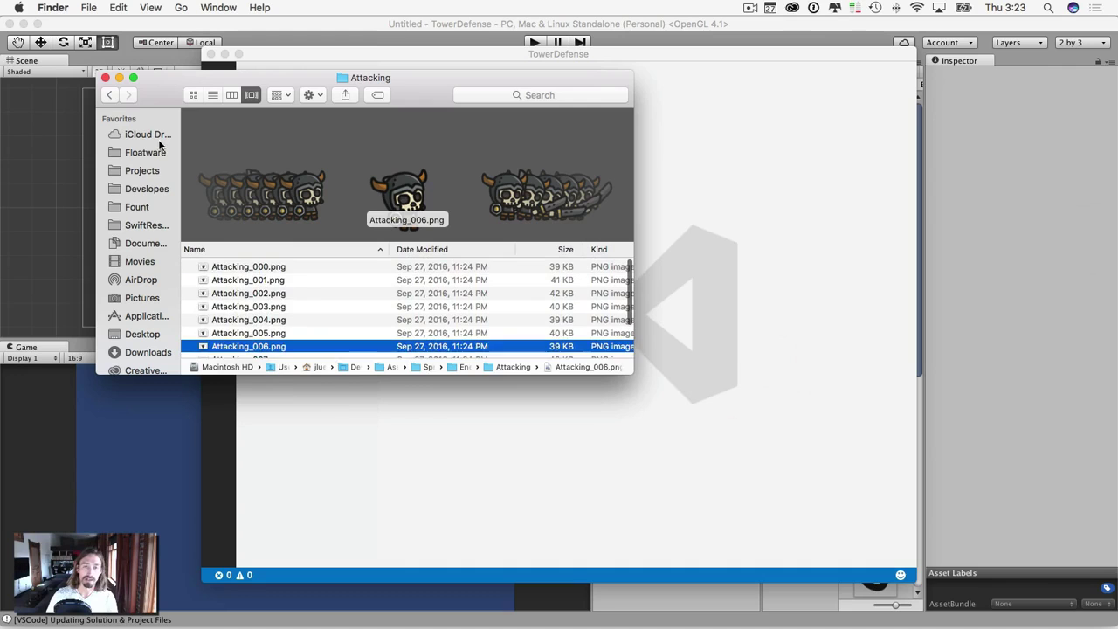
Return to the Assets folder, look over the animation folders under Enemy1 and collapse Enemy1
{"action": "left_click", "coordinate": [107, 96]}
{"action": "scroll", "coordinate": [220, 297], "scroll_direction": "down", "scroll_amount": 3}
{"action": "scroll", "coordinate": [219, 288], "scroll_direction": "up", "scroll_amount": 3}
{"action": "scroll", "coordinate": [223, 286], "scroll_direction": "down", "scroll_amount": 1}
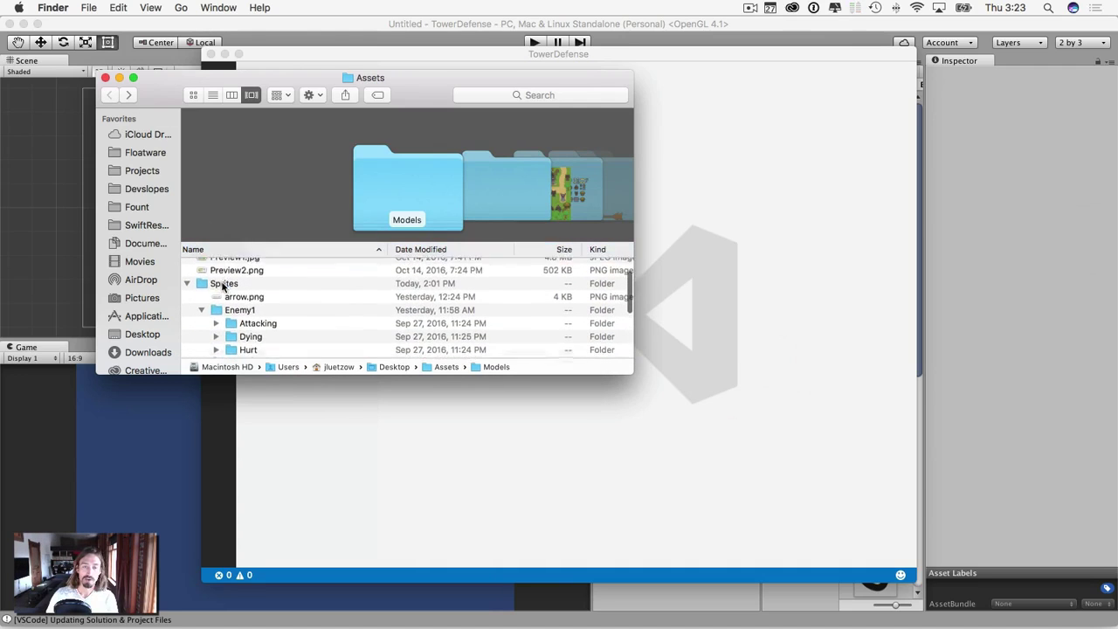
{"action": "scroll", "coordinate": [223, 287], "scroll_direction": "down", "scroll_amount": 1}
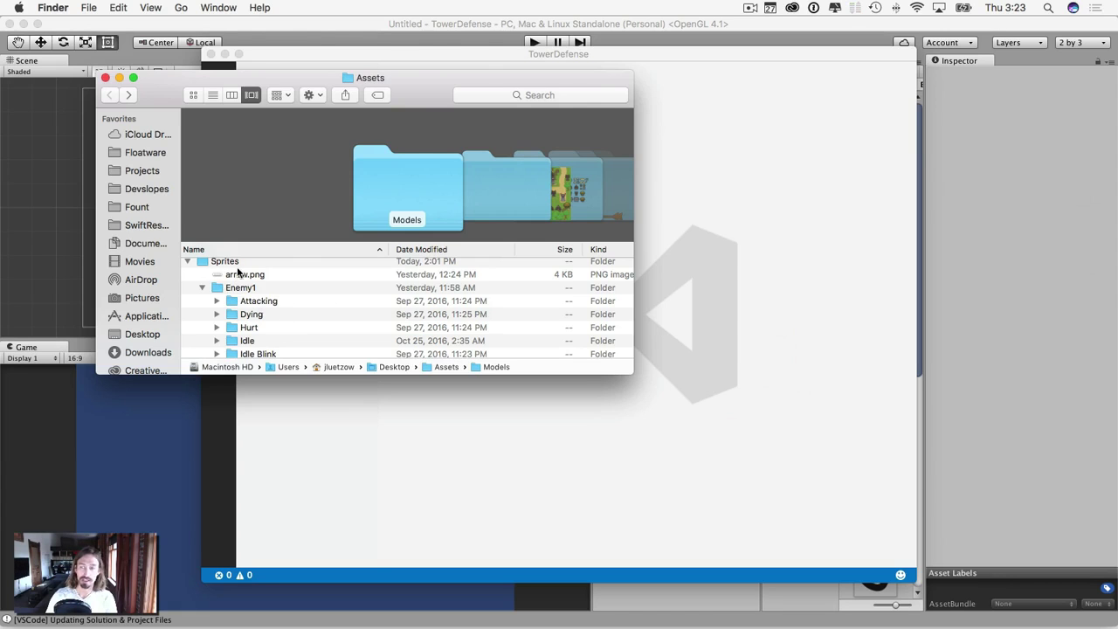
{"action": "scroll", "coordinate": [234, 288], "scroll_direction": "down", "scroll_amount": 5}
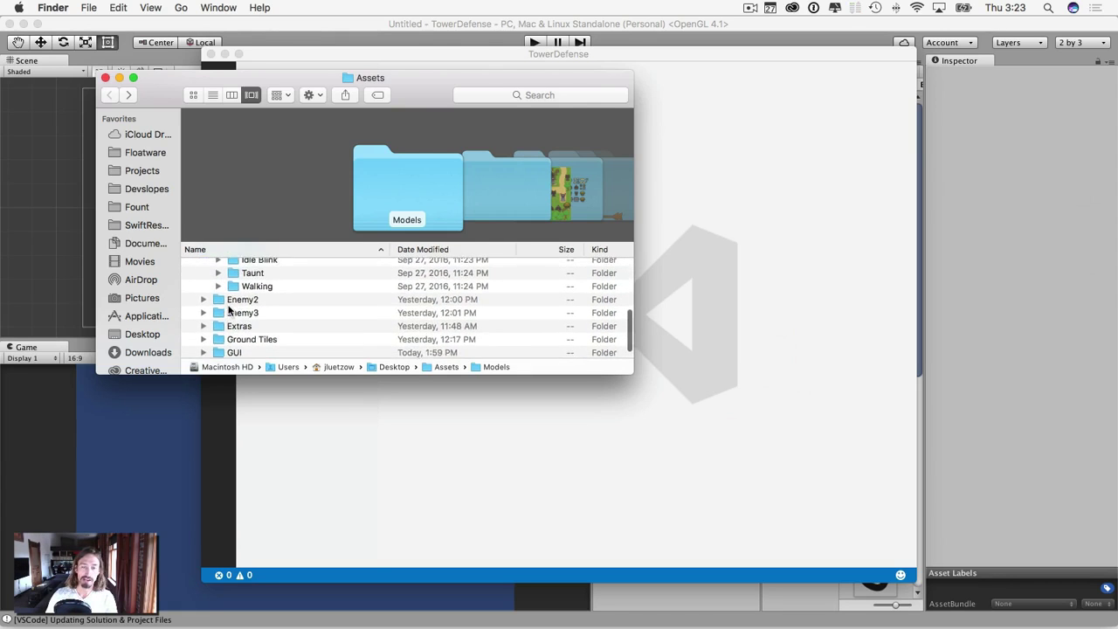
{"action": "scroll", "coordinate": [229, 307], "scroll_direction": "up", "scroll_amount": 5}
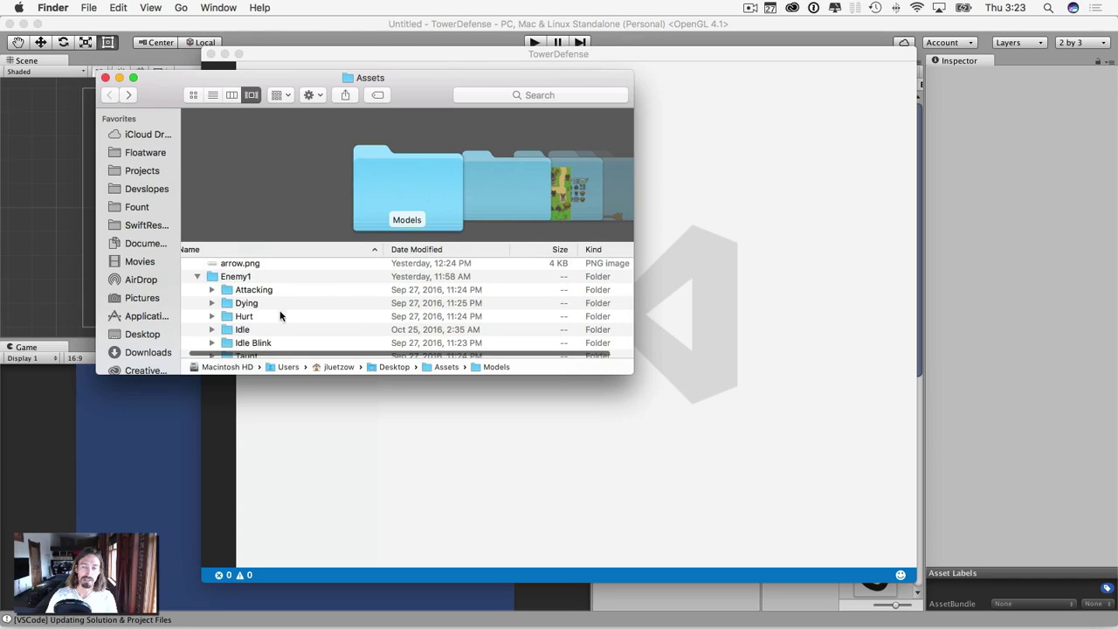
{"action": "left_click", "coordinate": [199, 276]}
{"action": "scroll", "coordinate": [214, 289], "scroll_direction": "down", "scroll_amount": 1}
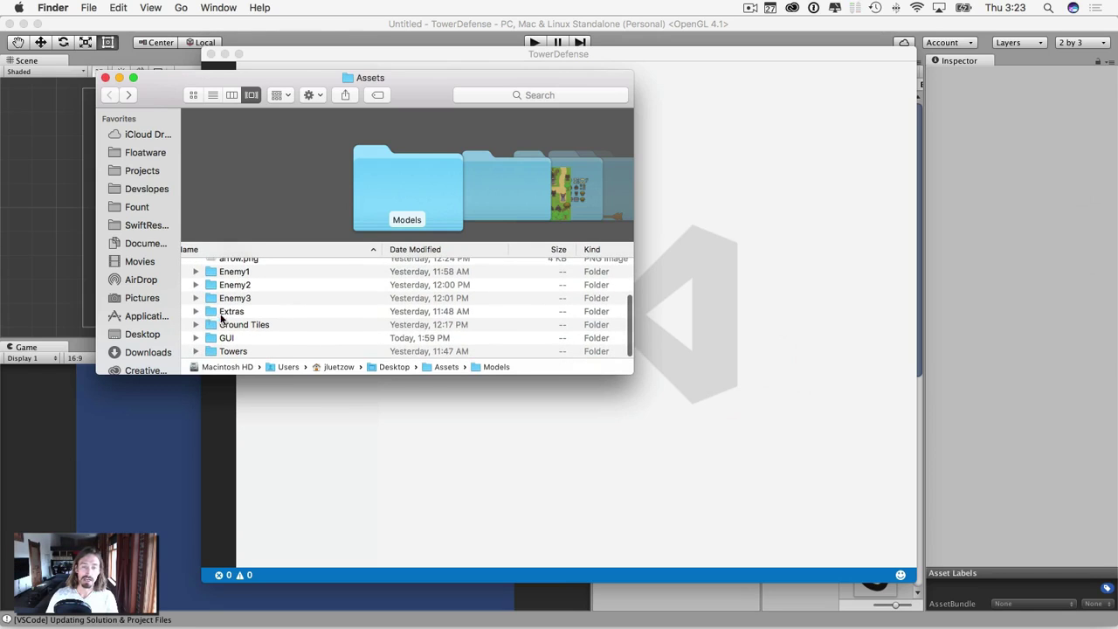
Expand the Extras sprite folder, preview its decoration images from the fences through the tree stumps, and collapse the folder
{"action": "left_click", "coordinate": [197, 313]}
{"action": "scroll", "coordinate": [219, 316], "scroll_direction": "down", "scroll_amount": 3}
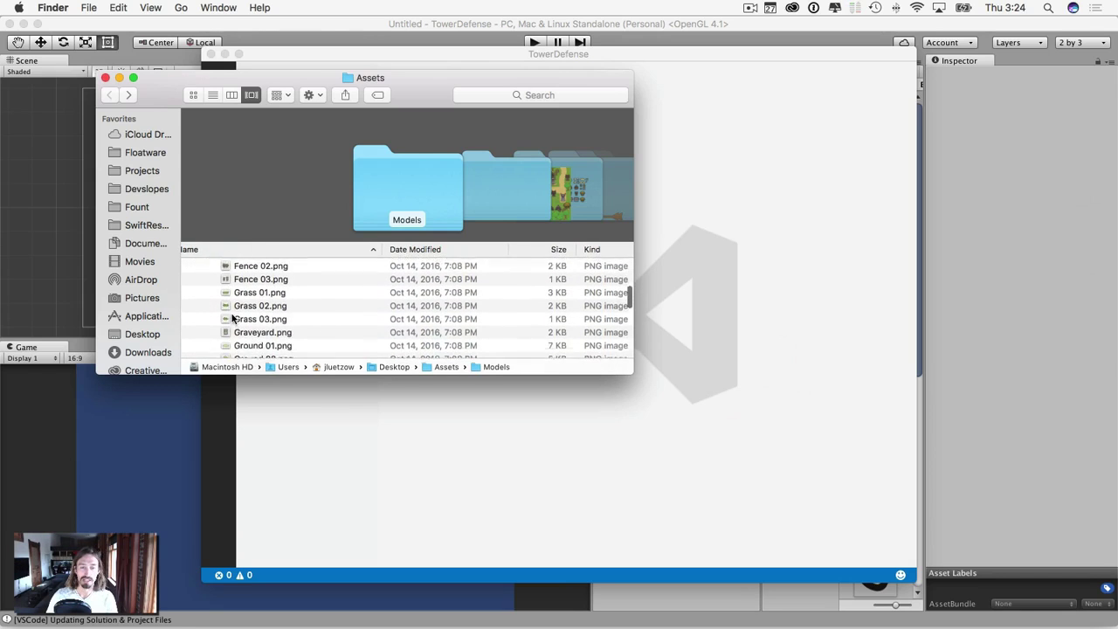
{"action": "left_click", "coordinate": [250, 275]}
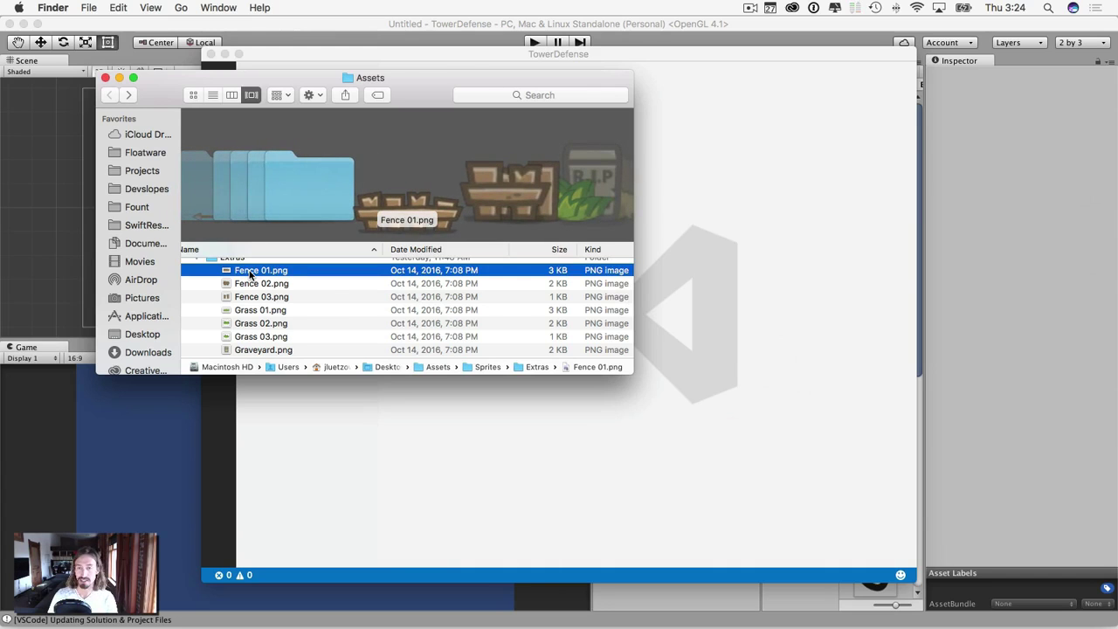
{"action": "key", "text": "Down"}
{"action": "key", "text": "Down"}
{"action": "key", "text": "Down"}
{"action": "key", "text": "Down"}
{"action": "key", "text": "Down"}
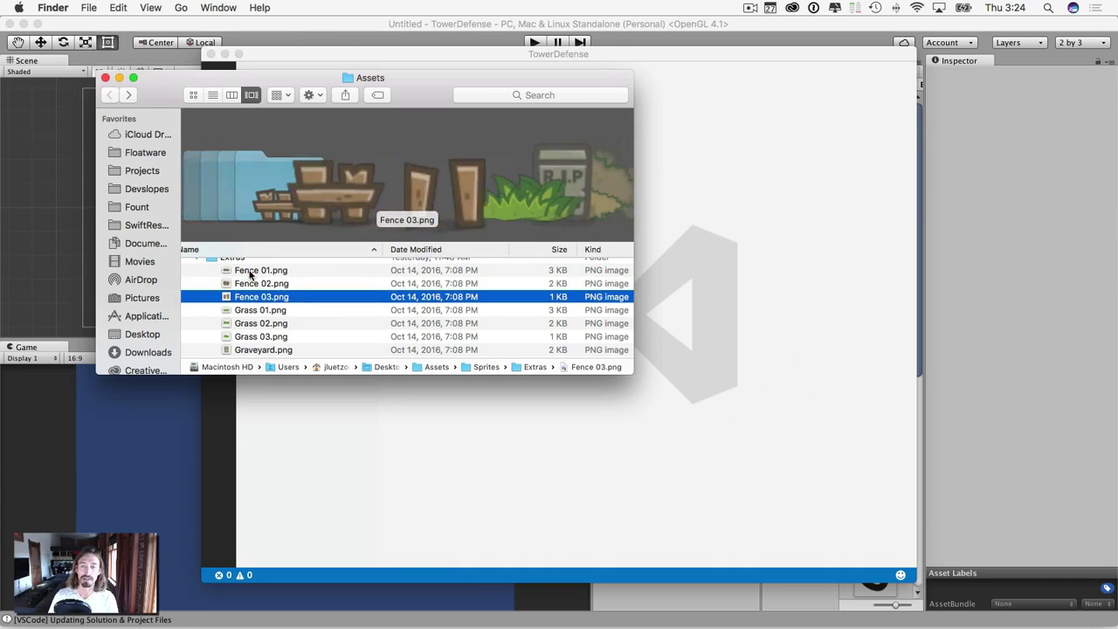
{"action": "key", "text": "Down"}
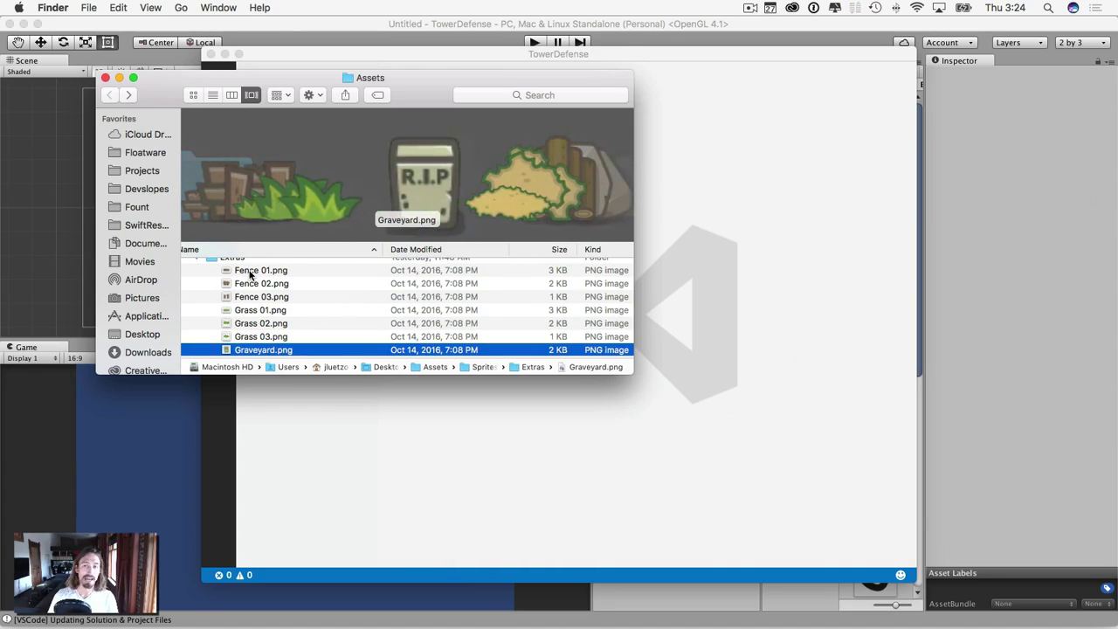
{"action": "key", "text": "Down"}
{"action": "key", "text": "Down"}
{"action": "key", "text": "Down"}
{"action": "key", "text": "Down"}
{"action": "key", "text": "Down"}
{"action": "key", "text": "Down"}
{"action": "key", "text": "Down"}
{"action": "key", "text": "Down"}
{"action": "key", "text": "Down"}
{"action": "key", "text": "Down"}
{"action": "key", "text": "Down"}
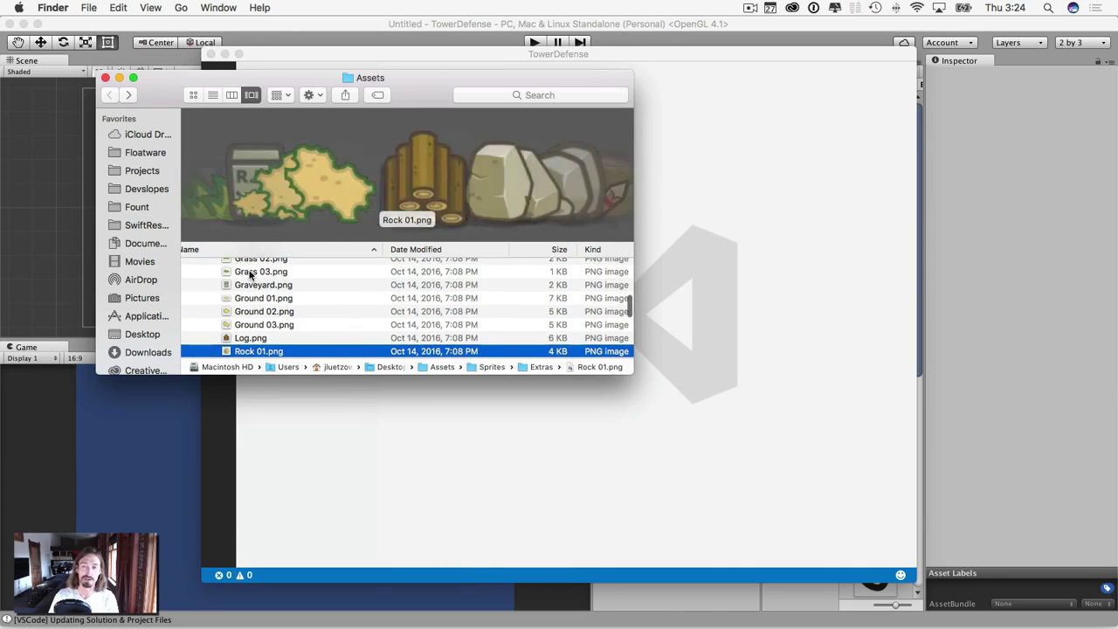
{"action": "key", "text": "Down"}
{"action": "key", "text": "Down"}
{"action": "key", "text": "Down"}
{"action": "key", "text": "Down"}
{"action": "key", "text": "Down"}
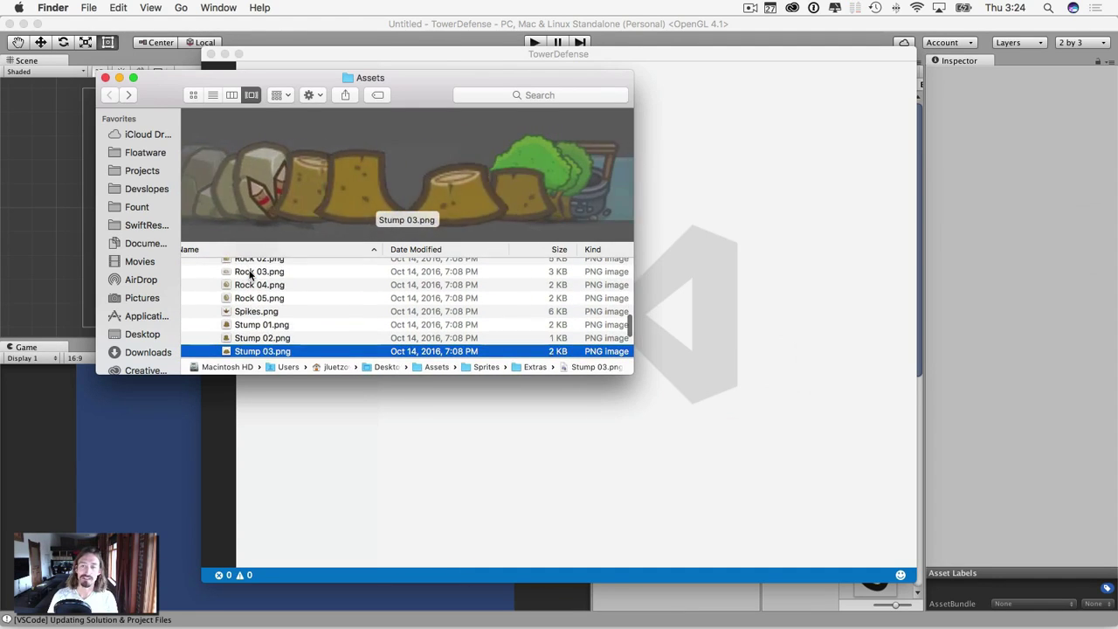
{"action": "key", "text": "Up"}
{"action": "key", "text": "Up"}
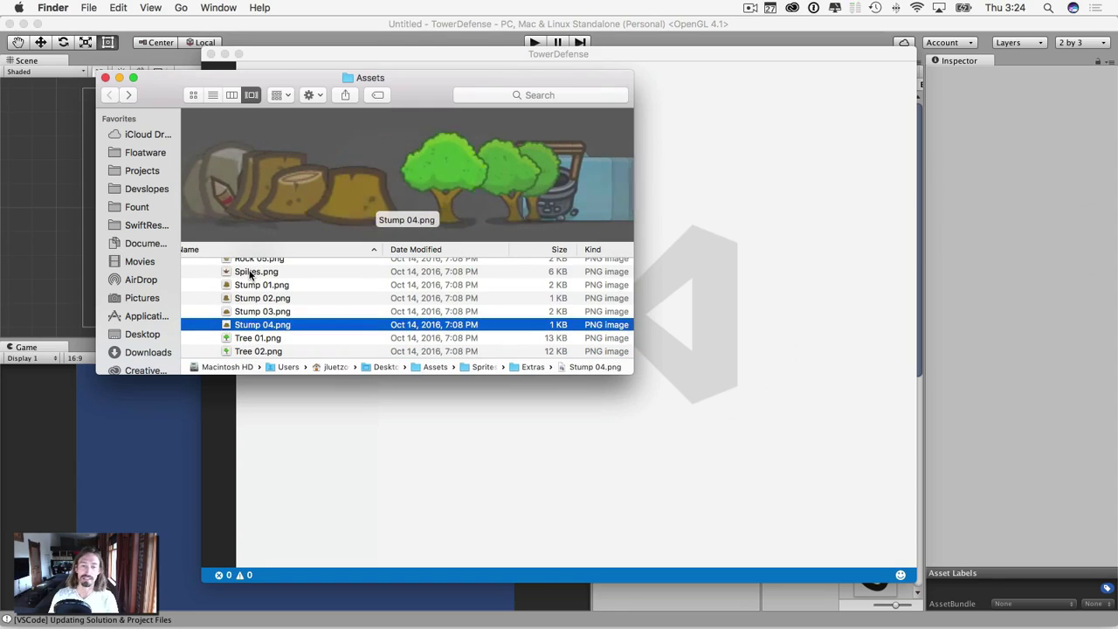
{"action": "scroll", "coordinate": [251, 283], "scroll_direction": "up", "scroll_amount": 4}
{"action": "scroll", "coordinate": [252, 283], "scroll_direction": "up", "scroll_amount": 6}
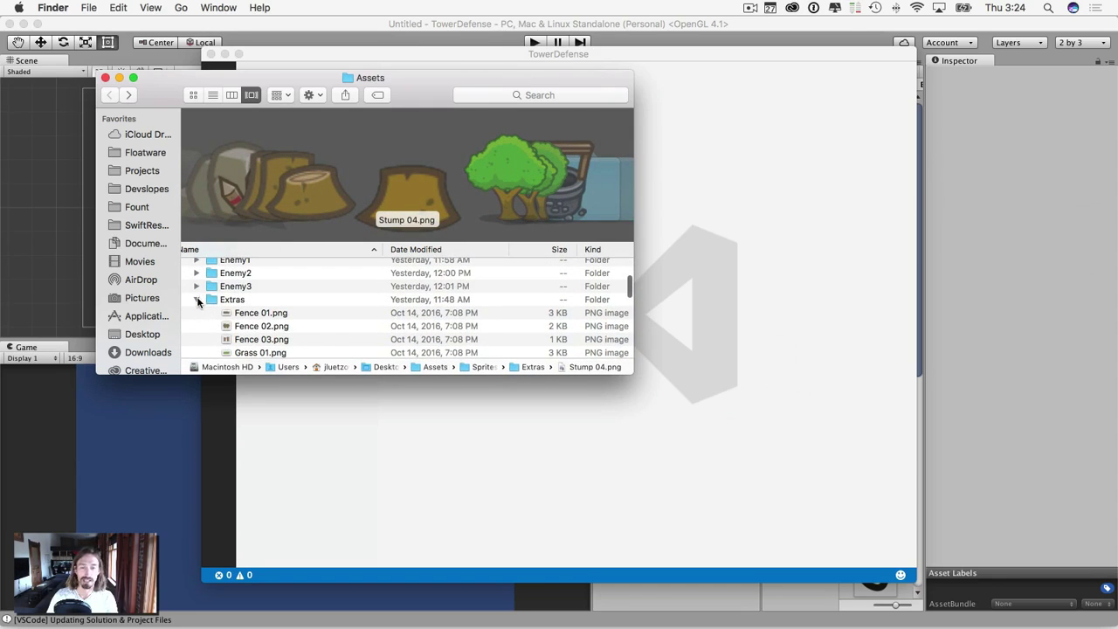
{"action": "left_click", "coordinate": [198, 300]}
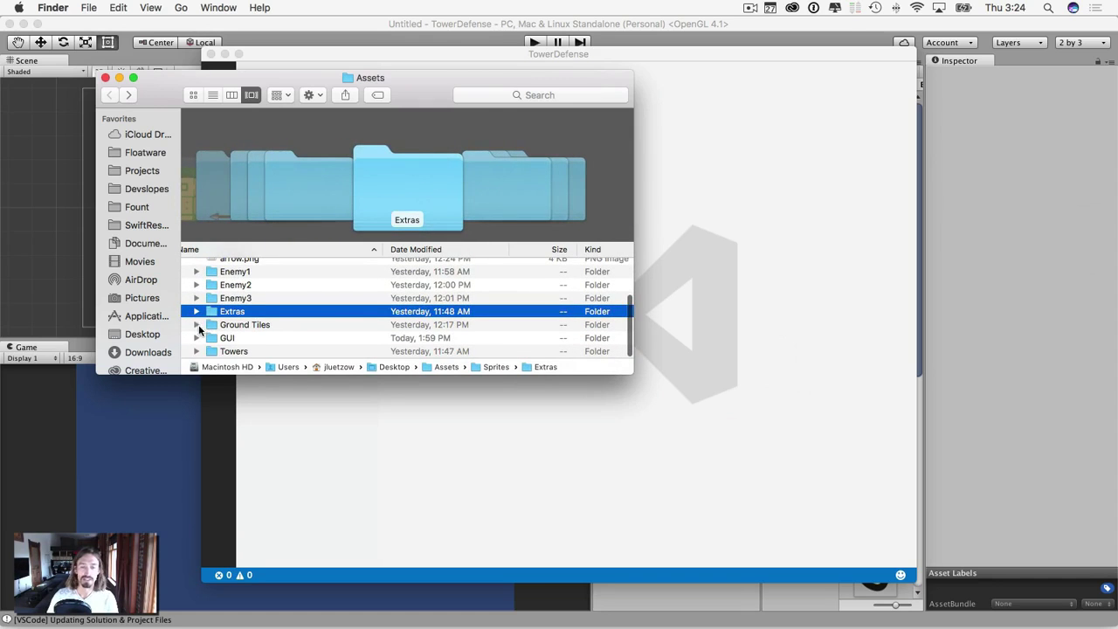
Expand the Ground Tiles folder and preview its tile images one after another, starting with BuildGround.png
{"action": "left_click", "coordinate": [196, 325]}
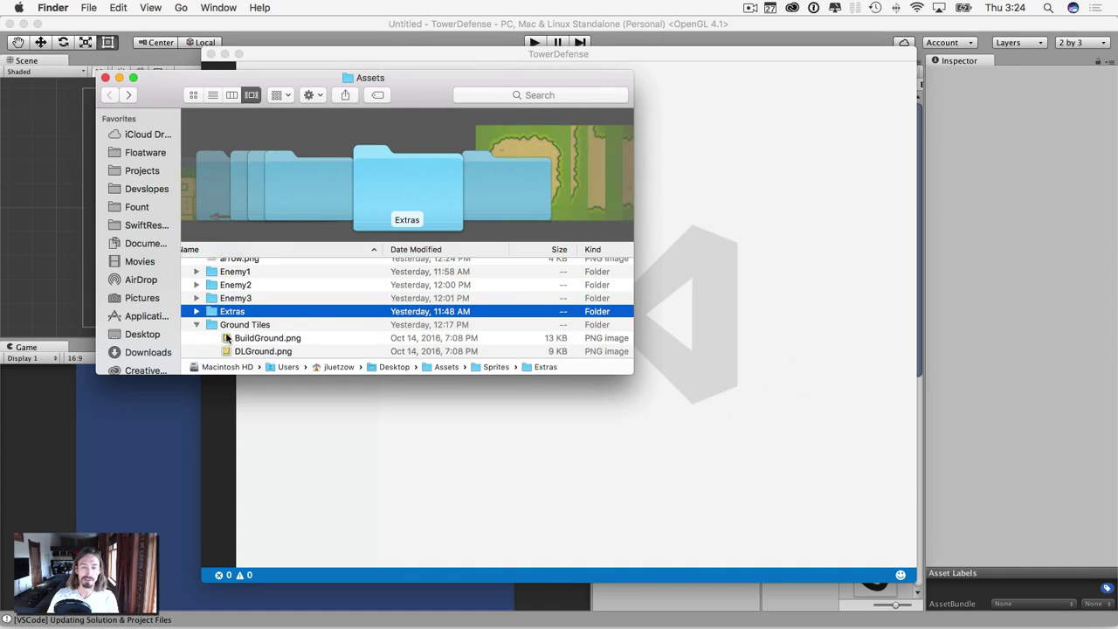
{"action": "scroll", "coordinate": [226, 338], "scroll_direction": "down", "scroll_amount": 2}
{"action": "scroll", "coordinate": [231, 332], "scroll_direction": "up", "scroll_amount": 2}
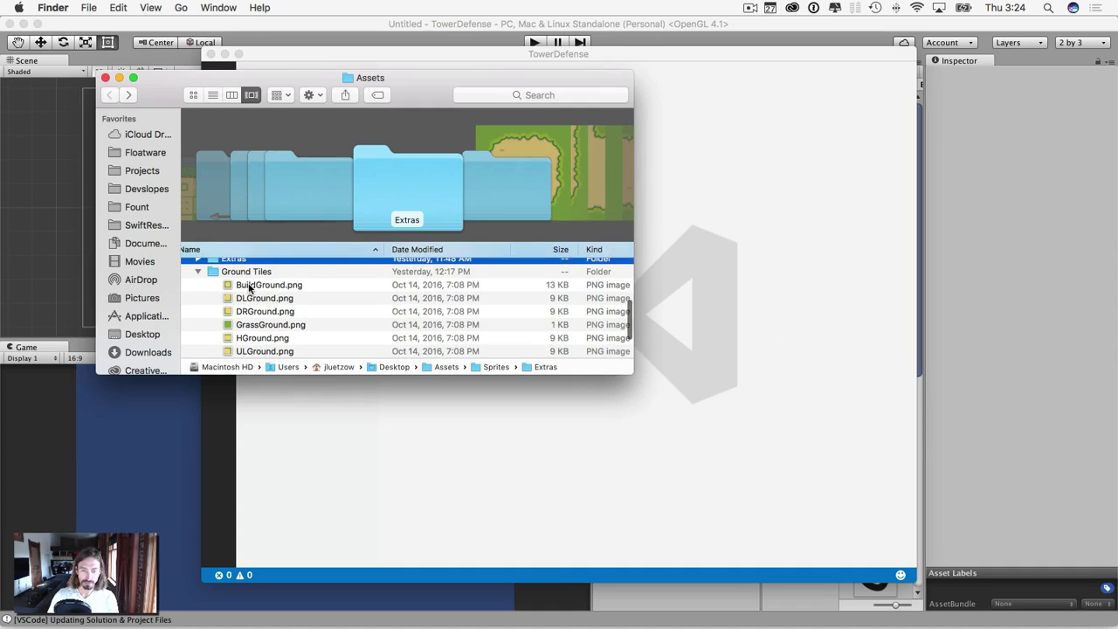
{"action": "left_click", "coordinate": [249, 287]}
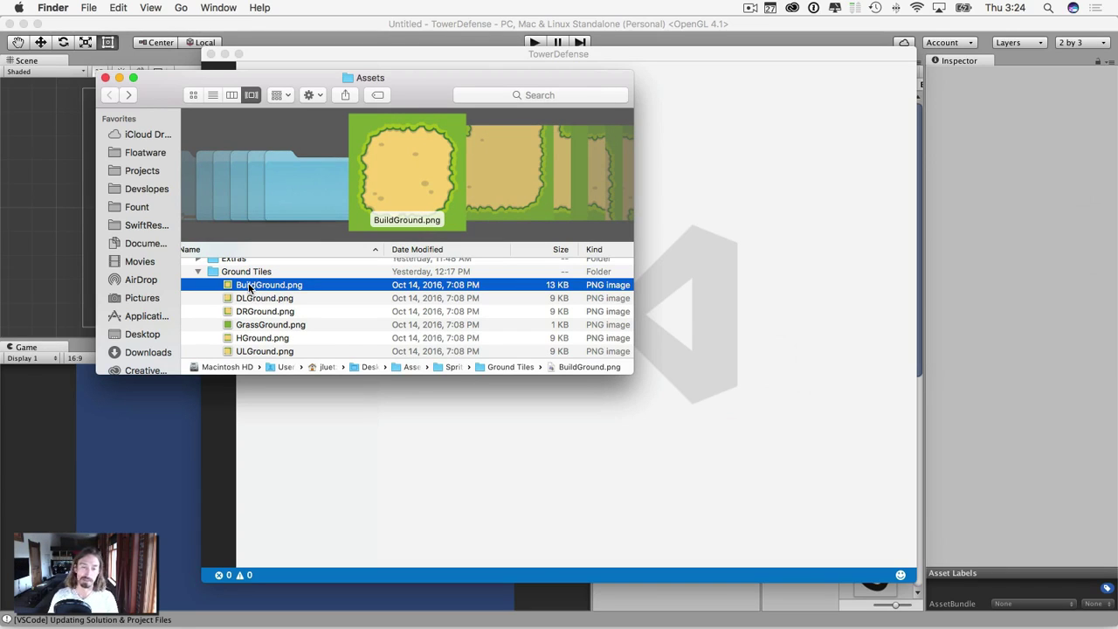
{"action": "key", "text": "Down"}
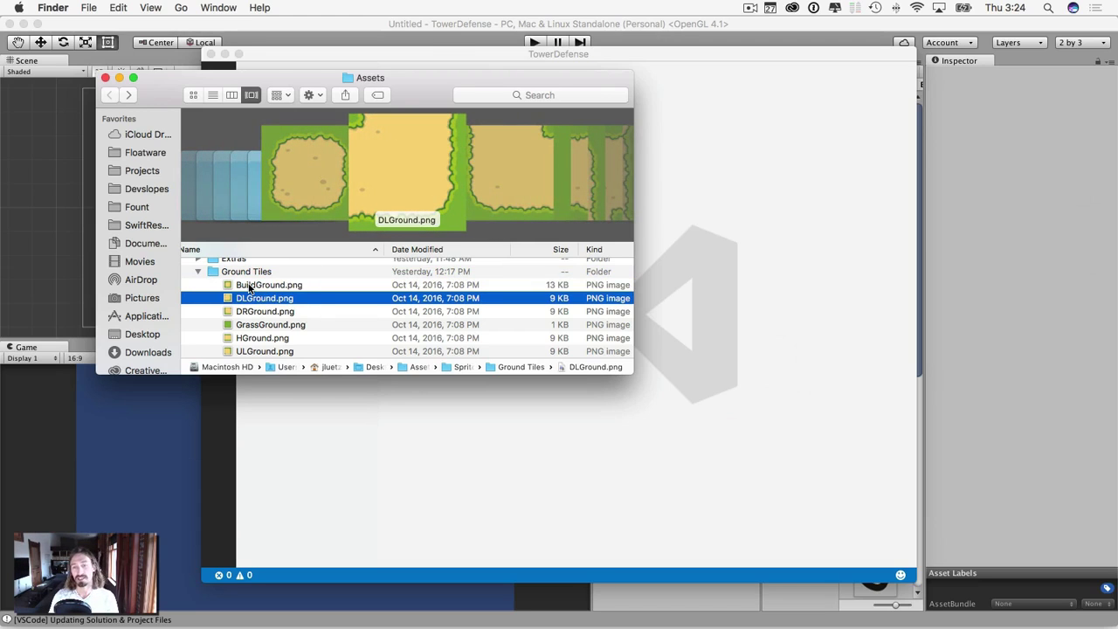
{"action": "key", "text": "Down"}
{"action": "key", "text": "Down"}
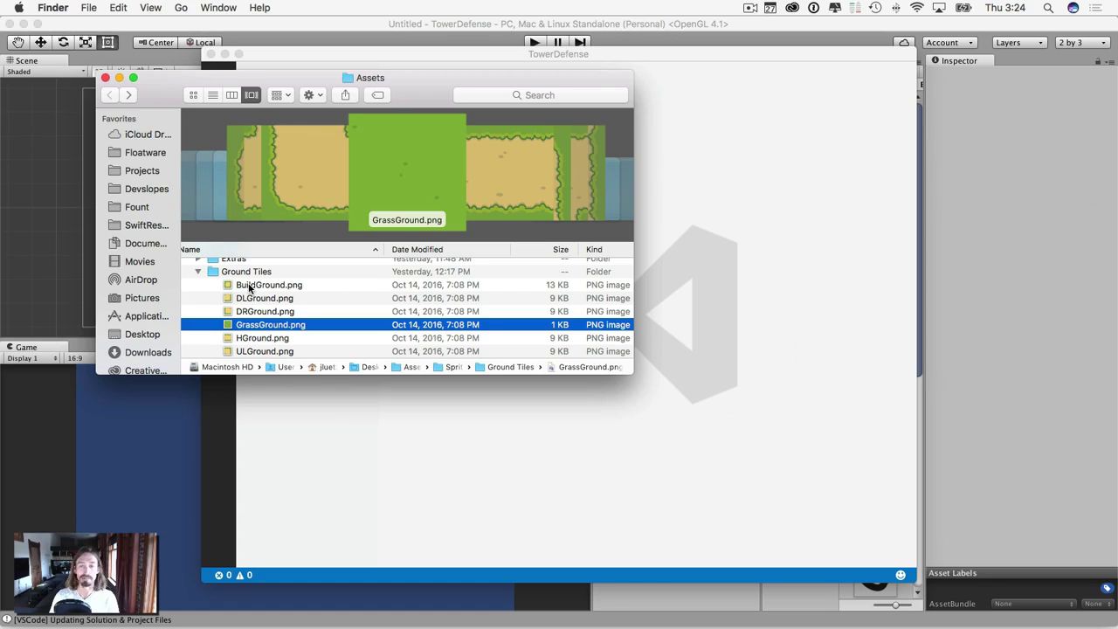
{"action": "key", "text": "Down"}
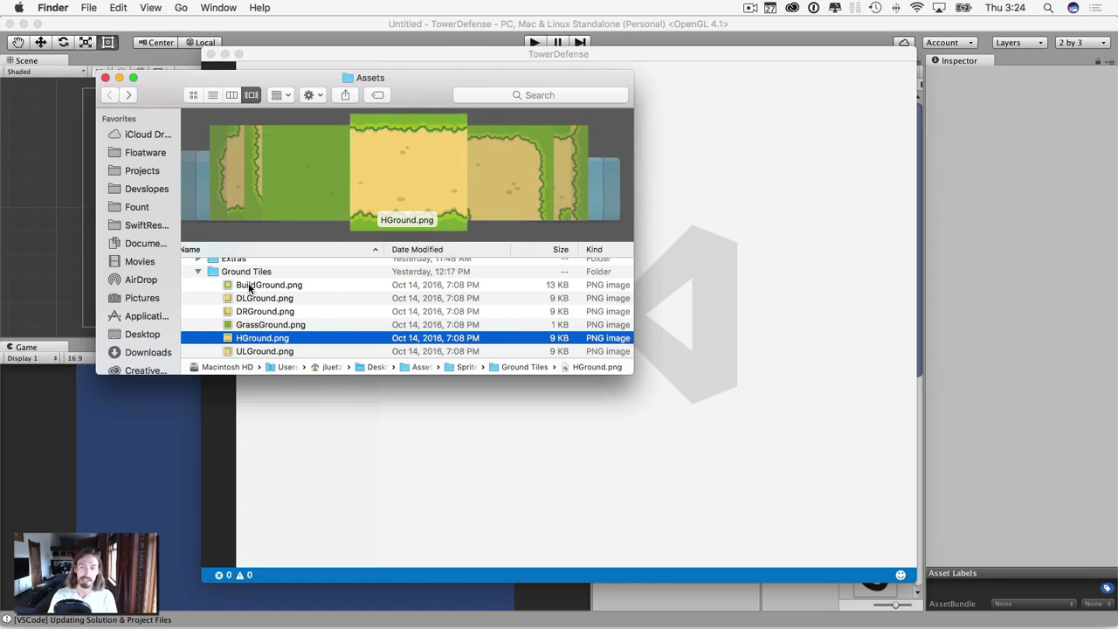
{"action": "key", "text": "Down"}
{"action": "key", "text": "Down"}
{"action": "key", "text": "Down"}
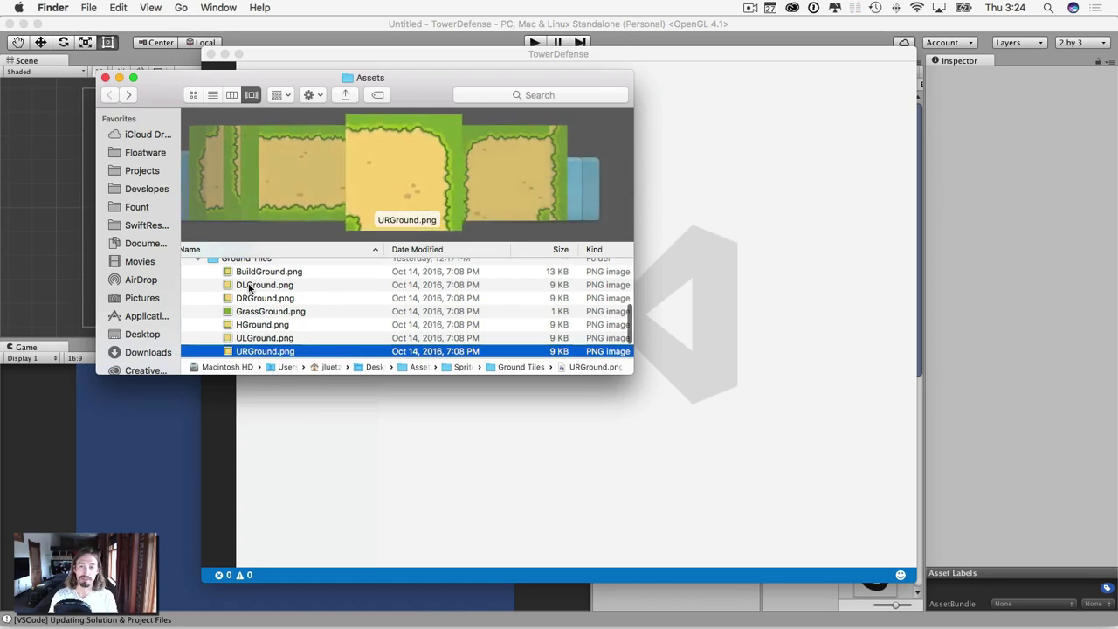
Go back through the ground tile previews to BuildGround.png and collapse the Ground Tiles folder
{"action": "key", "text": "Up"}
{"action": "key", "text": "Up"}
{"action": "key", "text": "Up"}
{"action": "key", "text": "Up"}
{"action": "key", "text": "Up"}
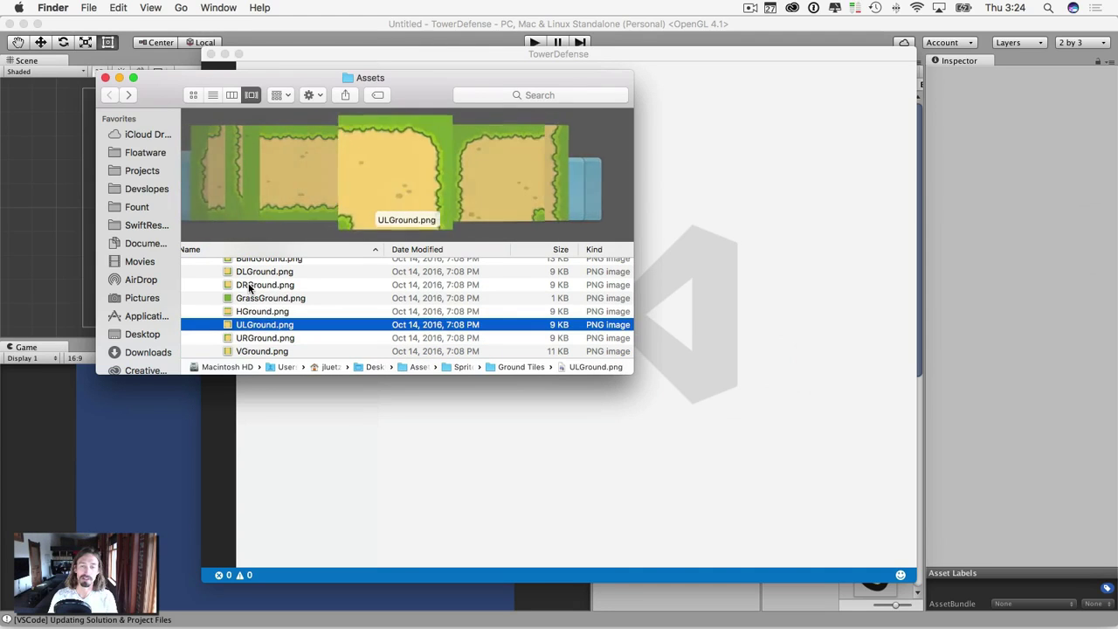
{"action": "key", "text": "Up"}
{"action": "key", "text": "Up"}
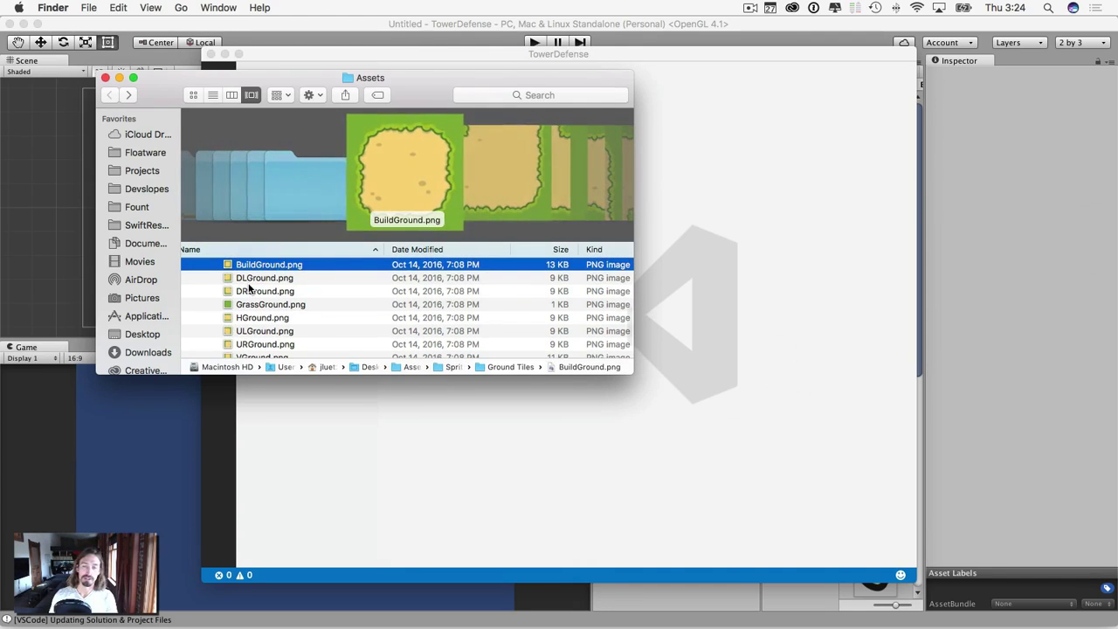
{"action": "scroll", "coordinate": [249, 287], "scroll_direction": "up", "scroll_amount": 1}
{"action": "scroll", "coordinate": [249, 288], "scroll_direction": "up", "scroll_amount": 2}
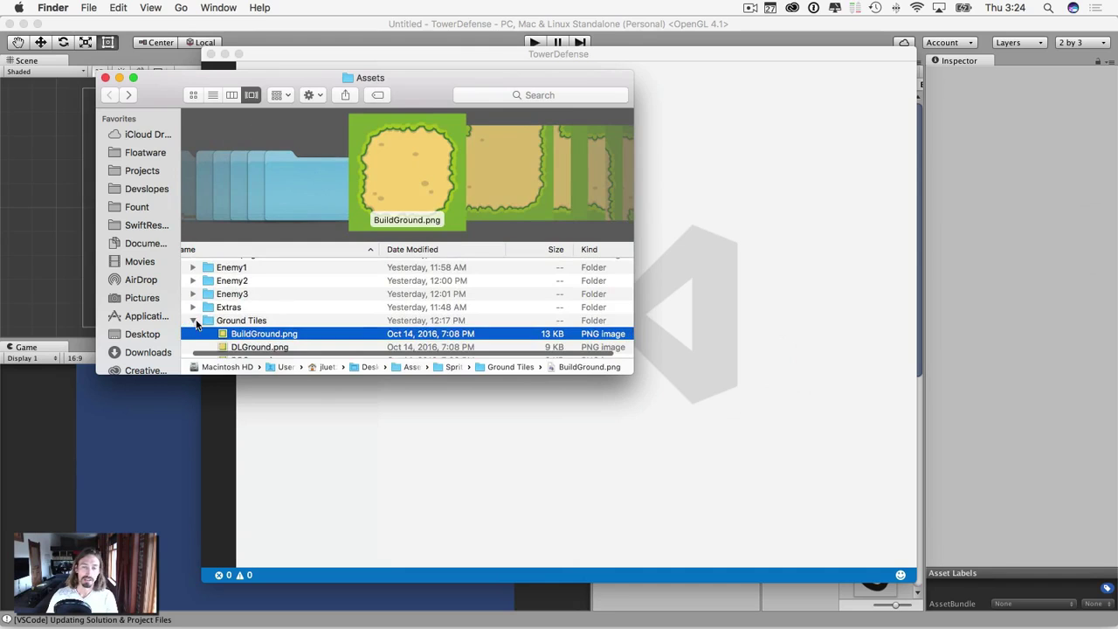
{"action": "left_click", "coordinate": [194, 322]}
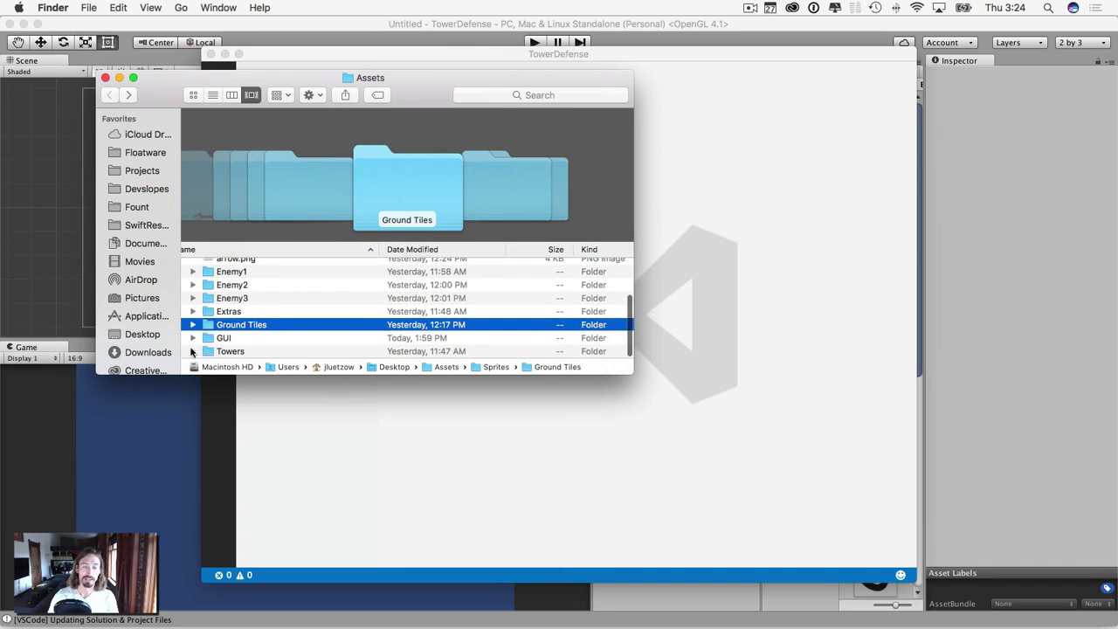
Expand the GUI folder, preview its background, button, elements and window images, and collapse the folder
{"action": "left_click", "coordinate": [194, 339]}
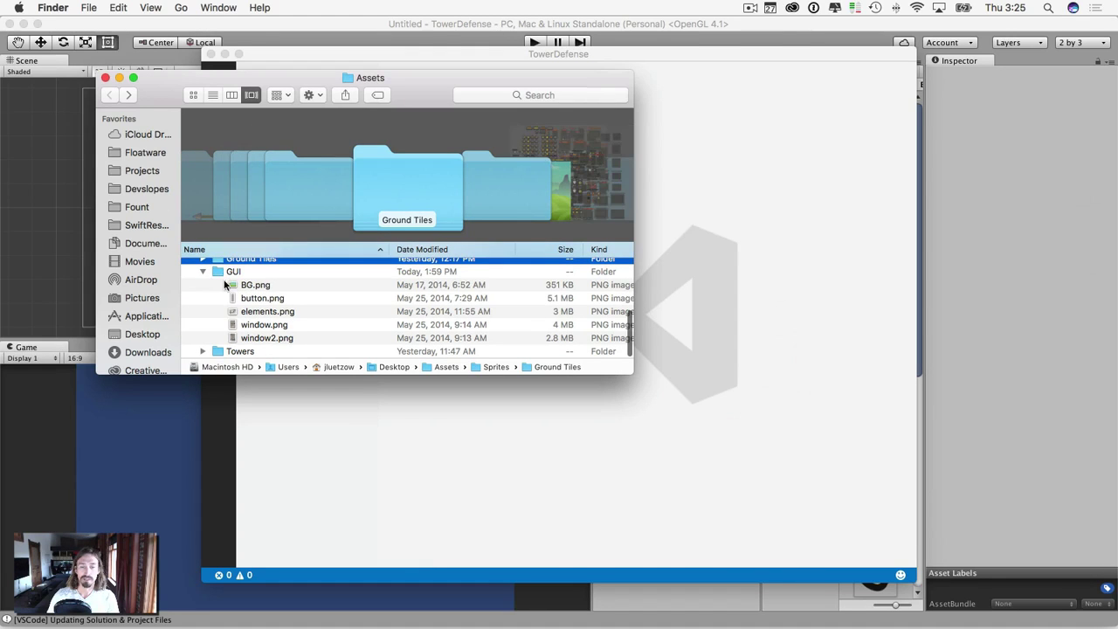
{"action": "left_click", "coordinate": [248, 288]}
{"action": "left_click", "coordinate": [249, 300]}
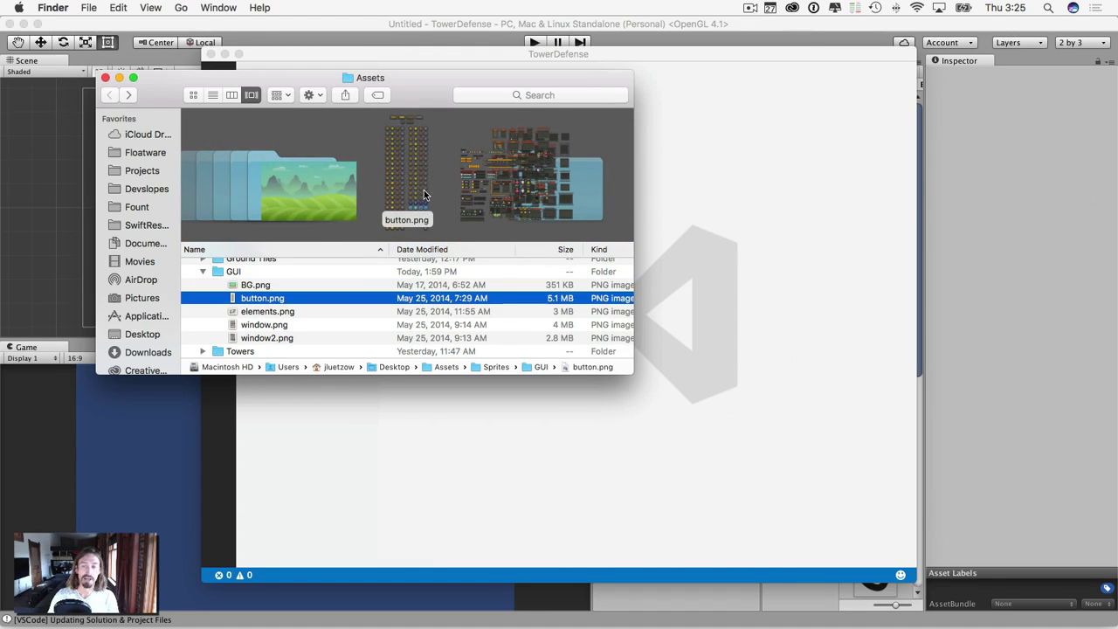
{"action": "left_click", "coordinate": [254, 313]}
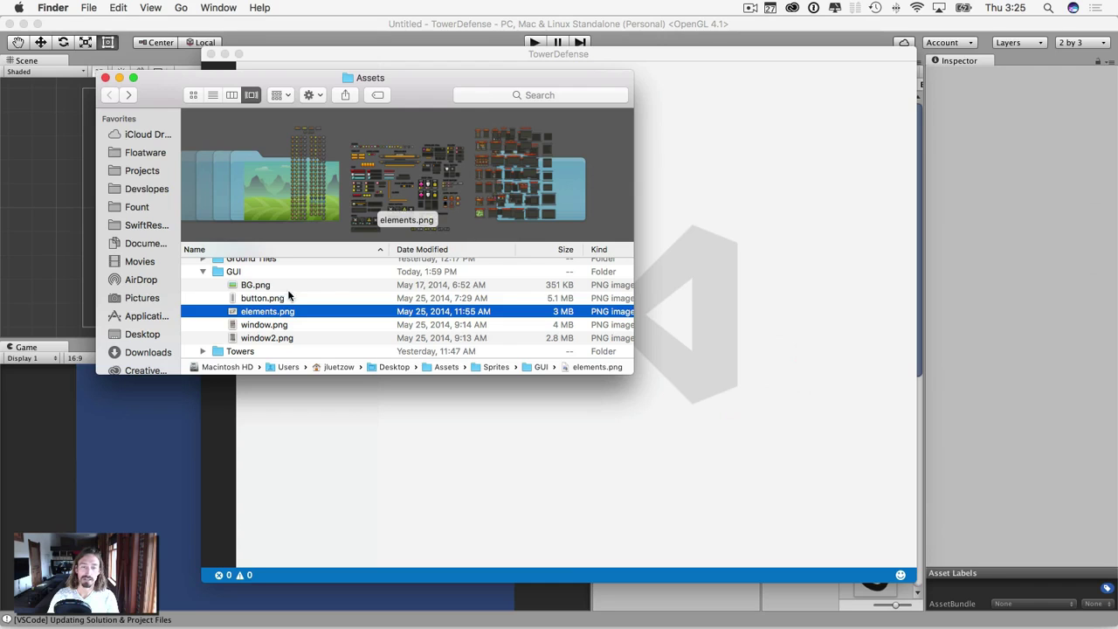
{"action": "left_click", "coordinate": [250, 326]}
{"action": "left_click", "coordinate": [250, 338]}
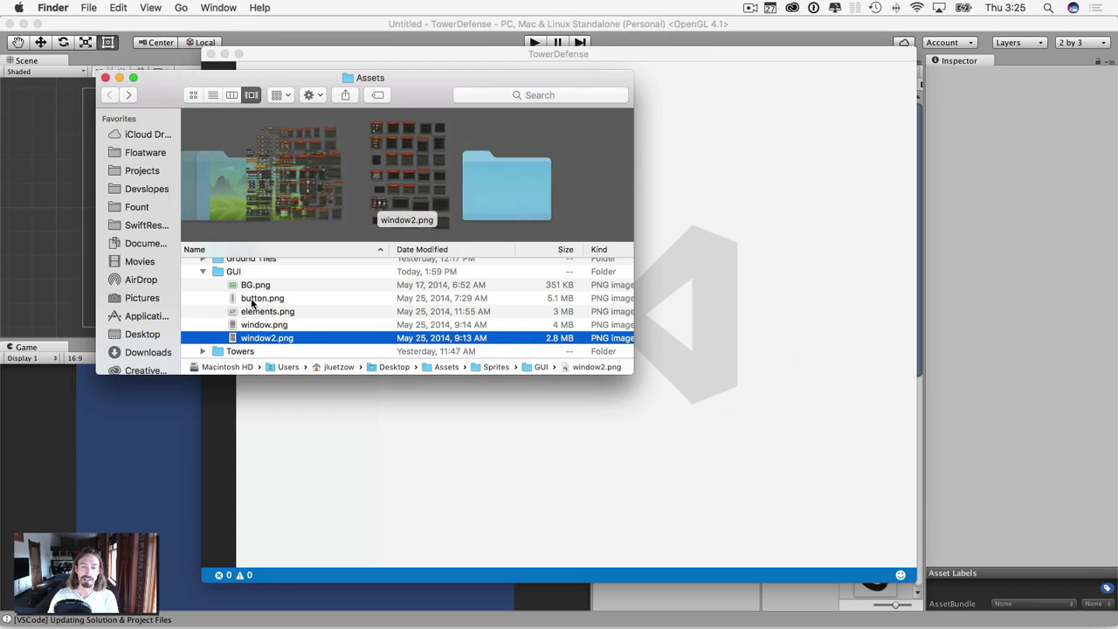
{"action": "left_click", "coordinate": [257, 299]}
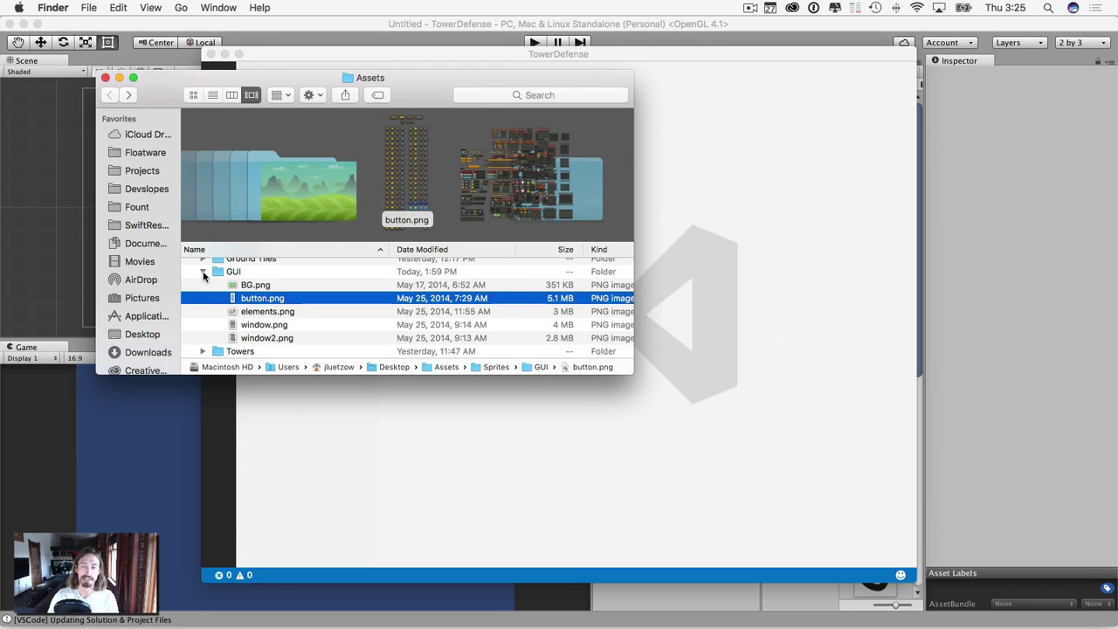
{"action": "left_click", "coordinate": [203, 272]}
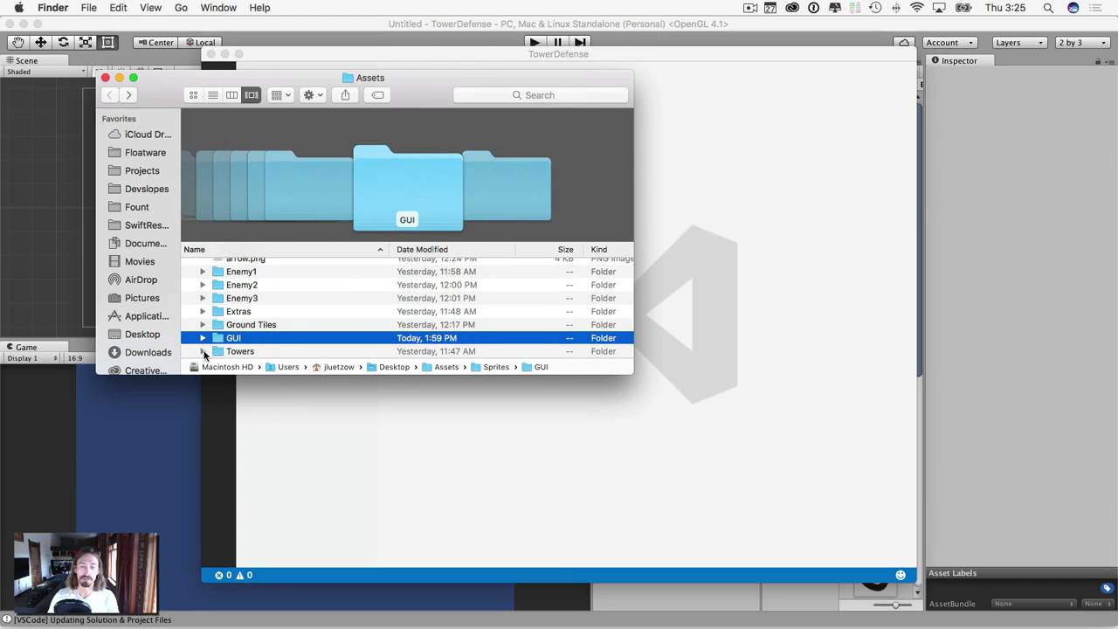
Expand the Towers folder and preview its images from Archer Tower Back.png through Knight Post Back.png
{"action": "left_click", "coordinate": [204, 352]}
{"action": "scroll", "coordinate": [246, 353], "scroll_direction": "down", "scroll_amount": 5}
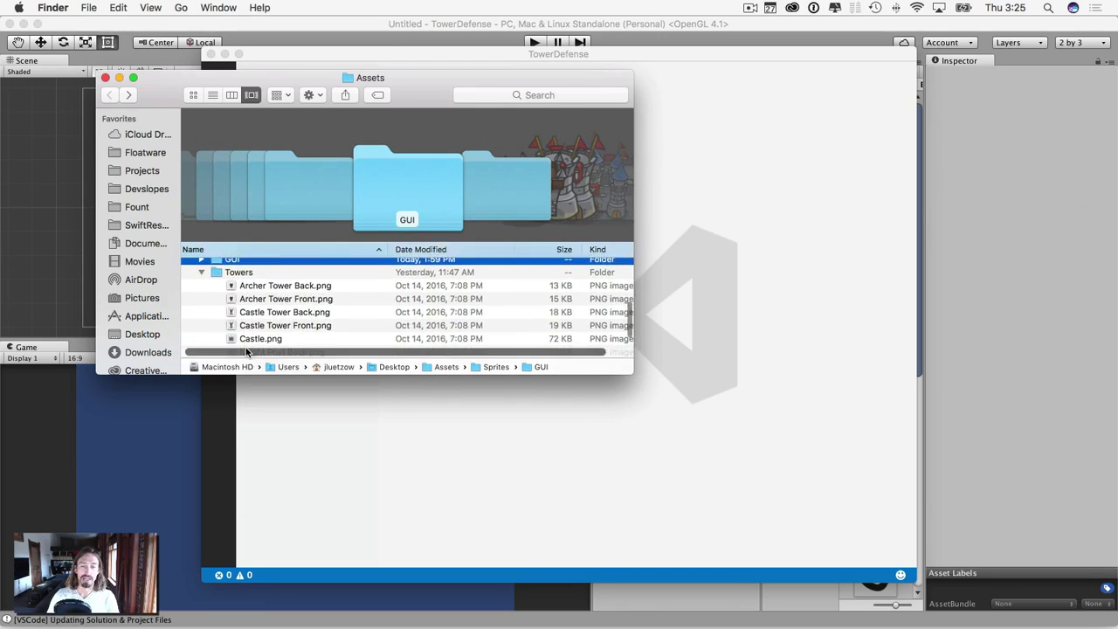
{"action": "left_click", "coordinate": [261, 279]}
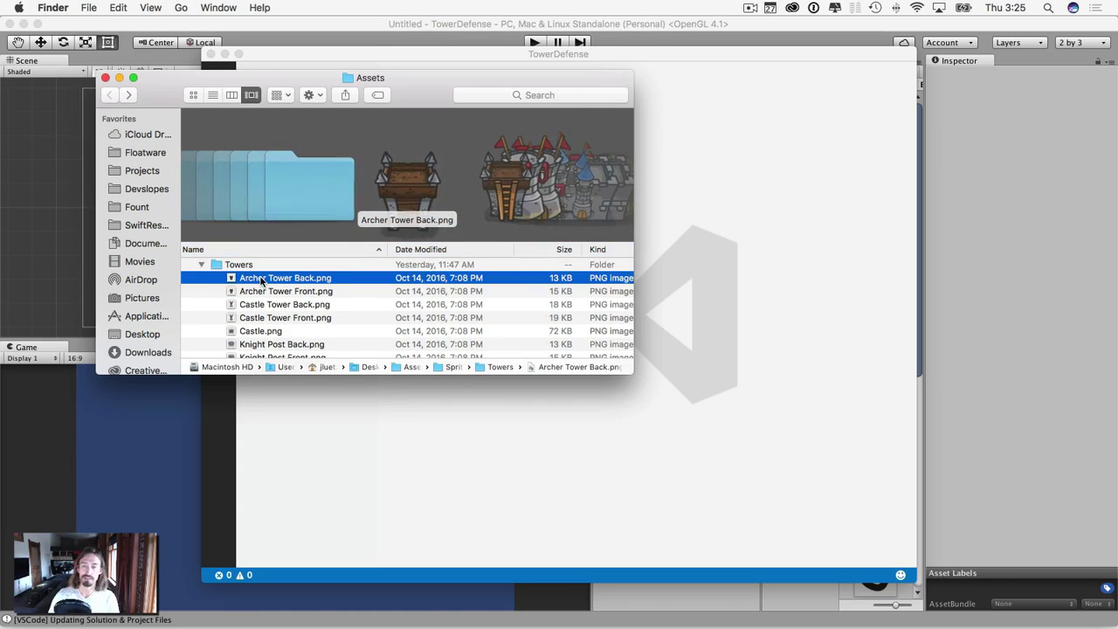
{"action": "key", "text": "Down"}
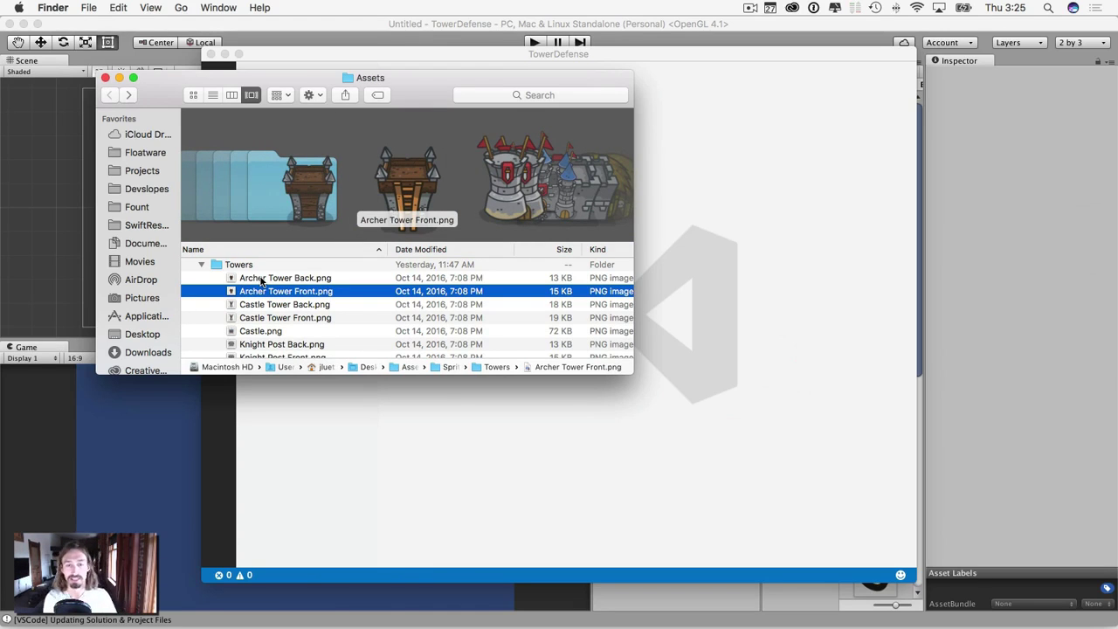
{"action": "key", "text": "Down"}
{"action": "key", "text": "Down"}
{"action": "key", "text": "Down"}
{"action": "key", "text": "Down"}
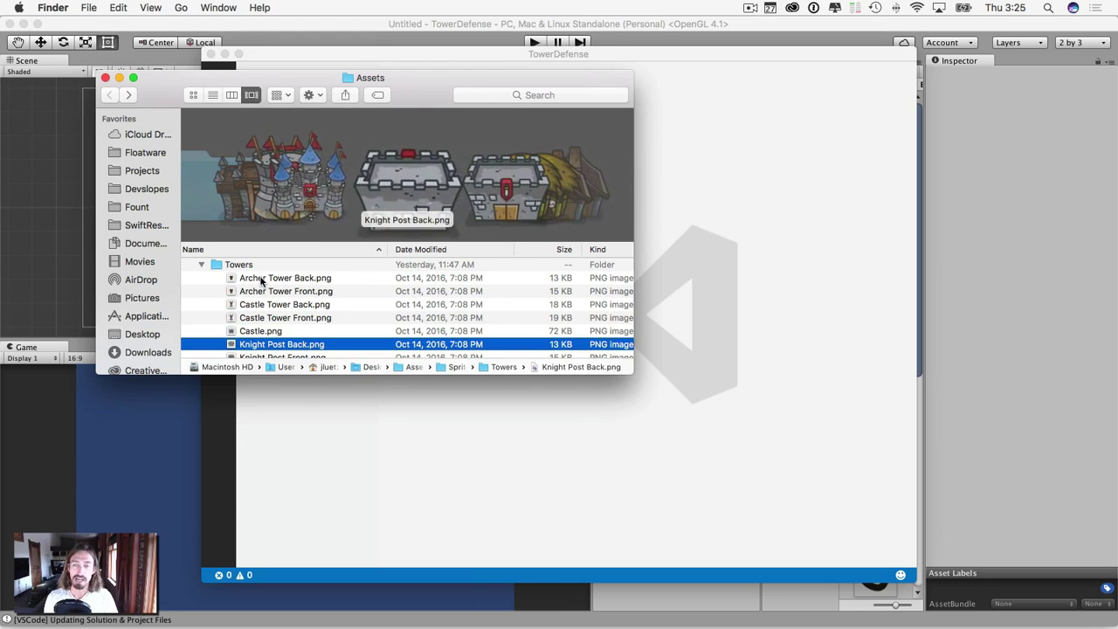
Look at Castle.png again and preview the remaining knight post, tribal house and villager house images
{"action": "key", "text": "Up"}
{"action": "key", "text": "Up"}
{"action": "key", "text": "Down"}
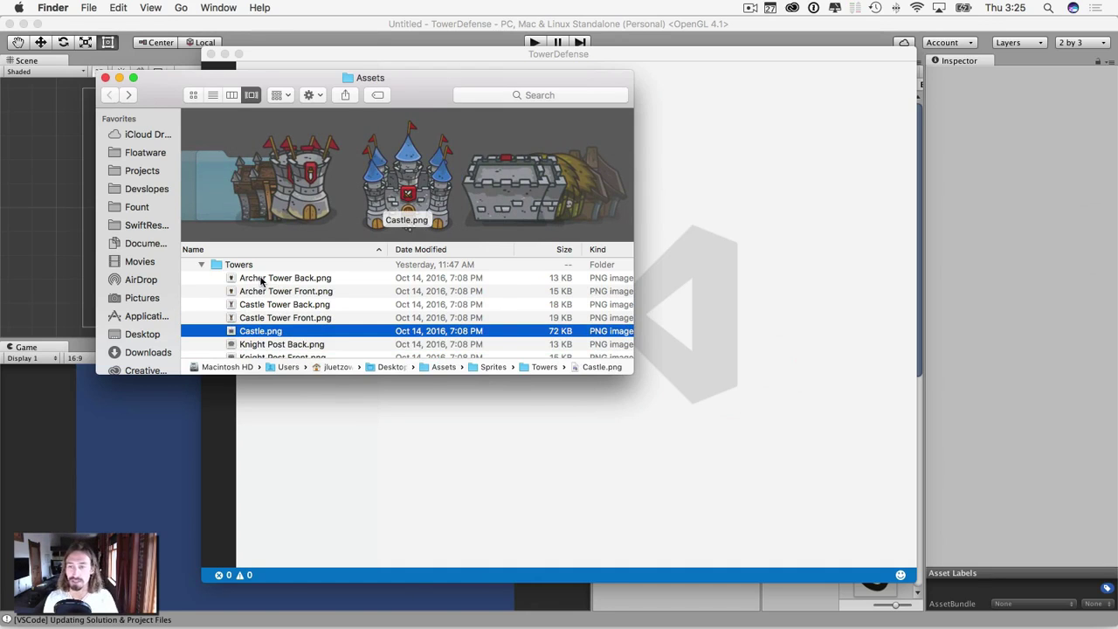
{"action": "key", "text": "Down"}
{"action": "key", "text": "Down"}
{"action": "key", "text": "Down"}
{"action": "key", "text": "Down"}
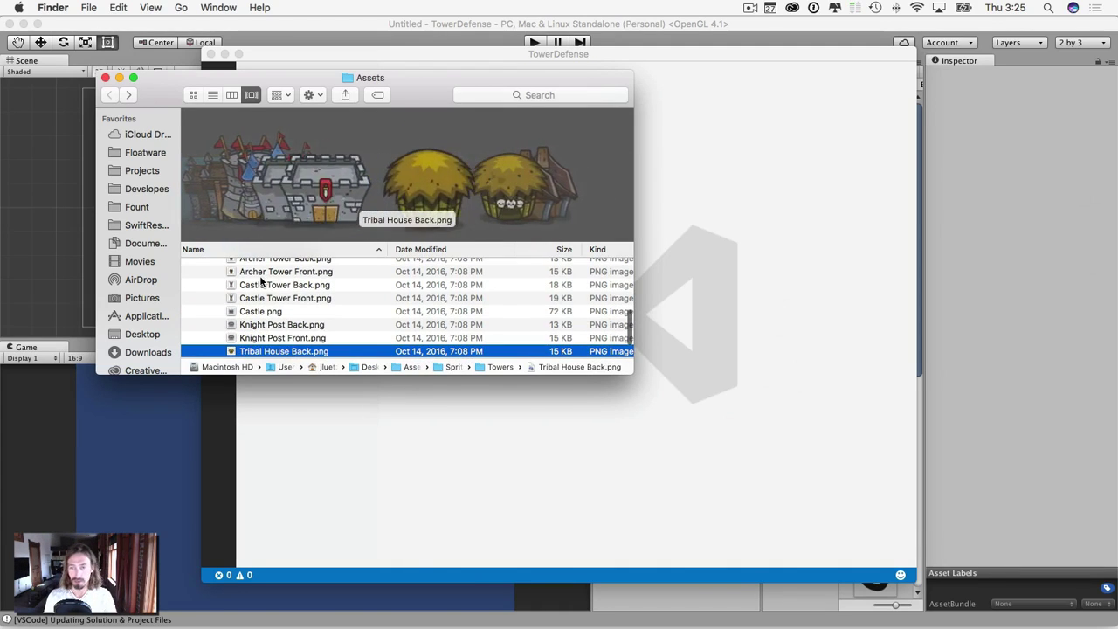
{"action": "key", "text": "Down"}
{"action": "key", "text": "Down"}
Go back up through the tower image previews and collapse the Towers folder
{"action": "key", "text": "Up"}
{"action": "key", "text": "Up"}
{"action": "key", "text": "Up"}
{"action": "key", "text": "Up"}
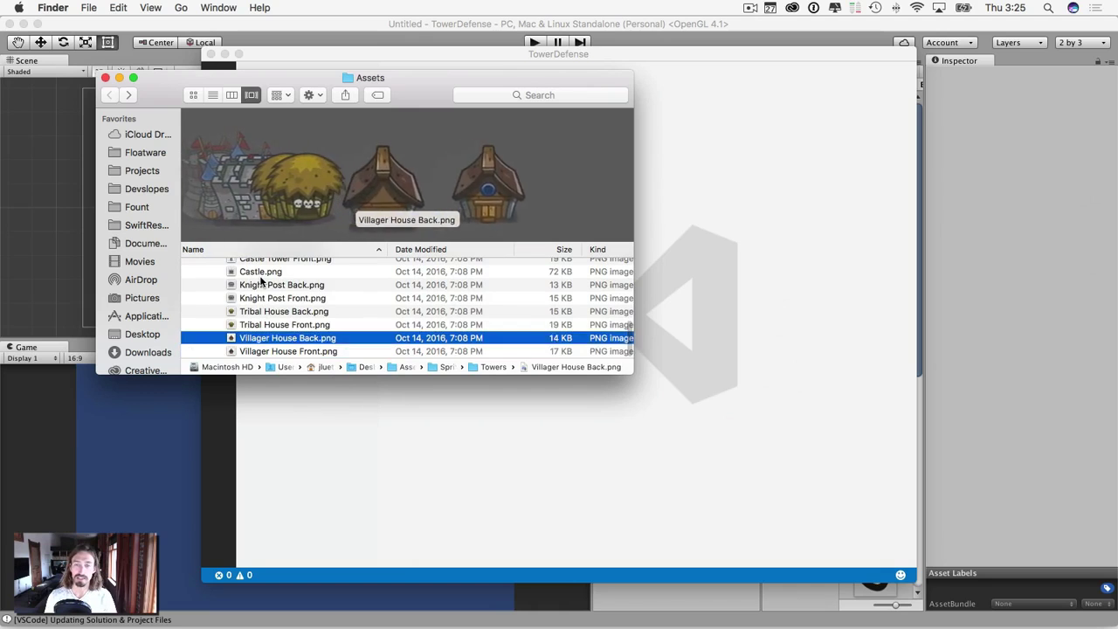
{"action": "key", "text": "Up"}
{"action": "key", "text": "Up"}
{"action": "key", "text": "Up"}
{"action": "key", "text": "Up"}
{"action": "key", "text": "Up"}
{"action": "key", "text": "Up"}
{"action": "key", "text": "Up"}
{"action": "key", "text": "Up"}
{"action": "key", "text": "Up"}
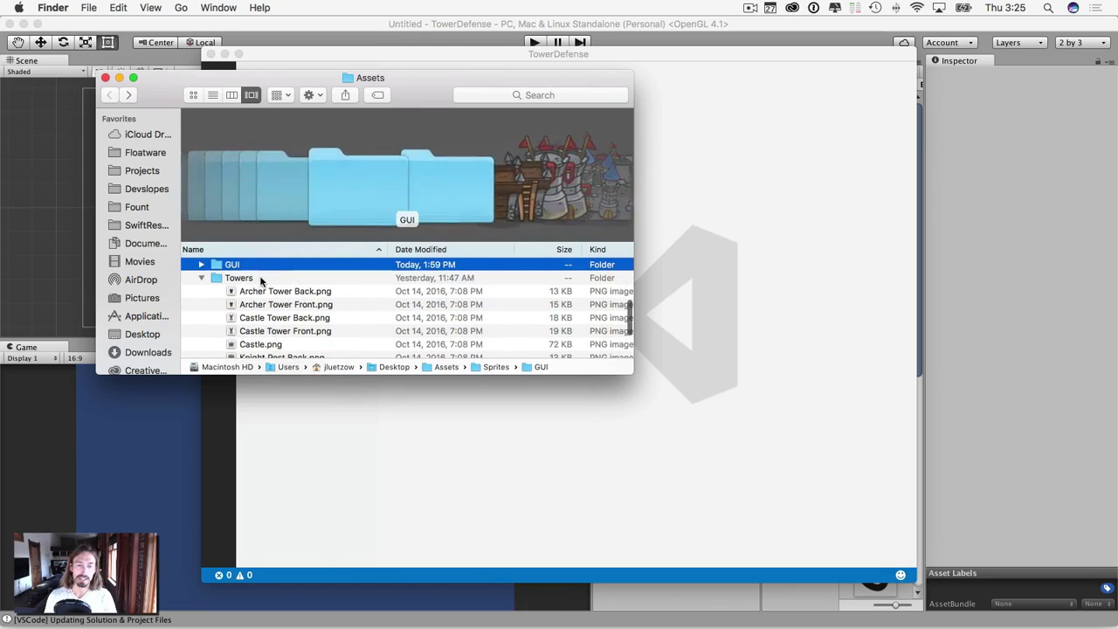
{"action": "left_click", "coordinate": [202, 291]}
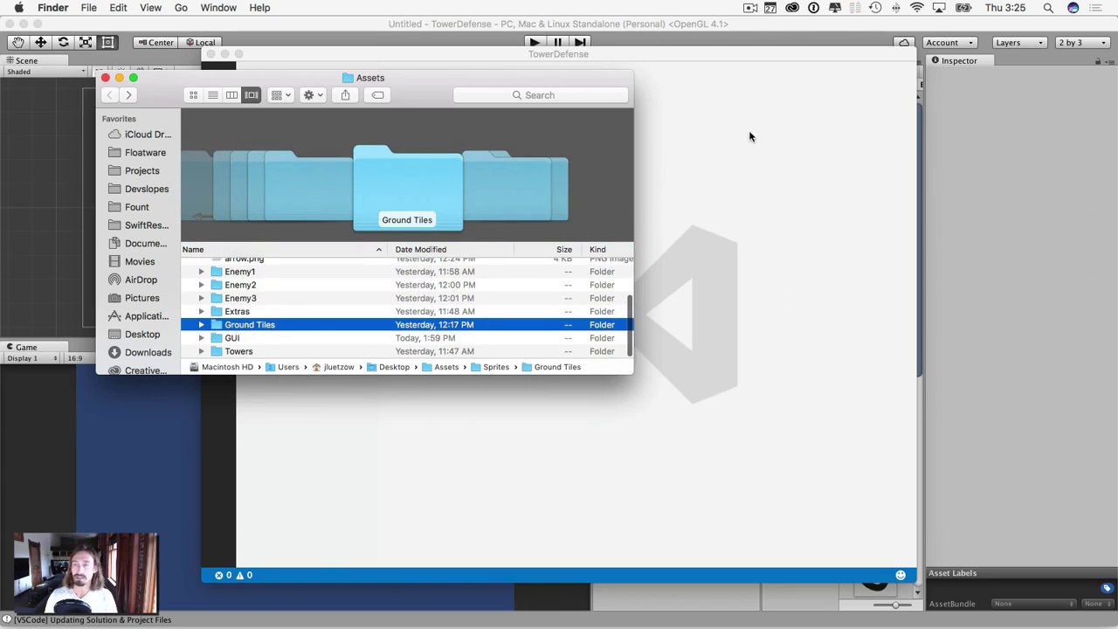
Switch to Unity, create a folder named Sprites inside the project's Assets folder, and open it
{"action": "left_click", "coordinate": [651, 28]}
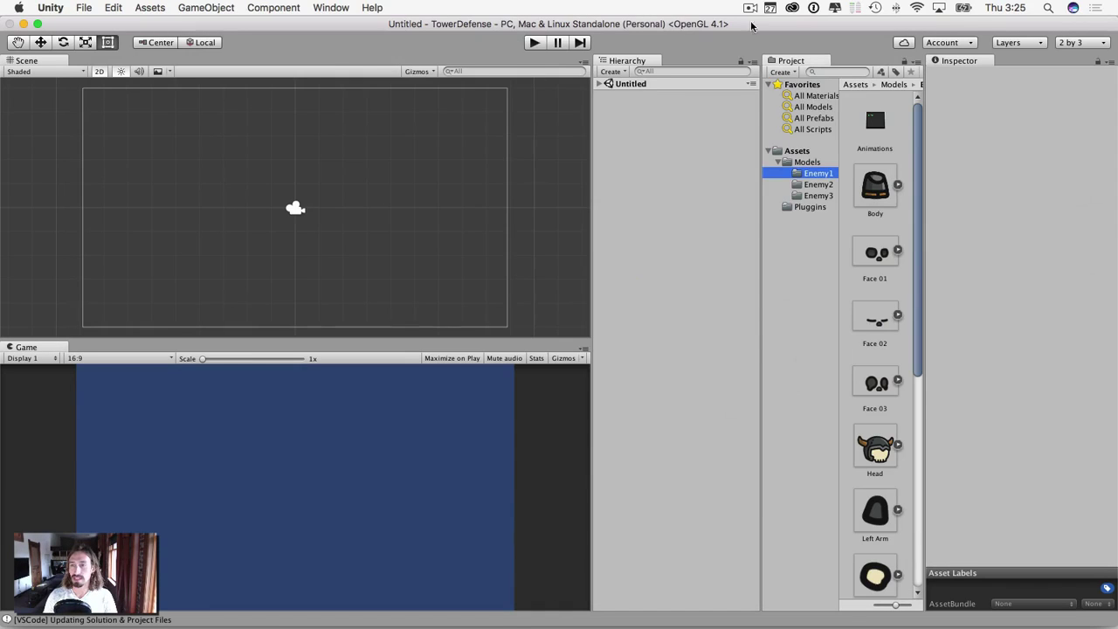
{"action": "left_click", "coordinate": [796, 152]}
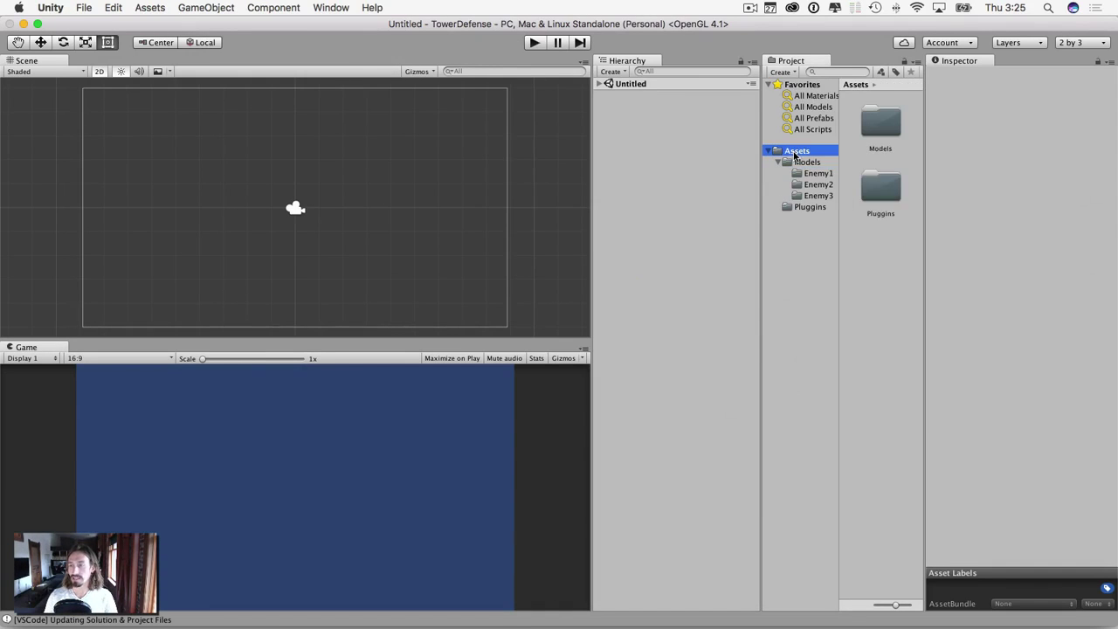
{"action": "right_click", "coordinate": [796, 154]}
{"action": "mouse_move", "coordinate": [815, 160]}
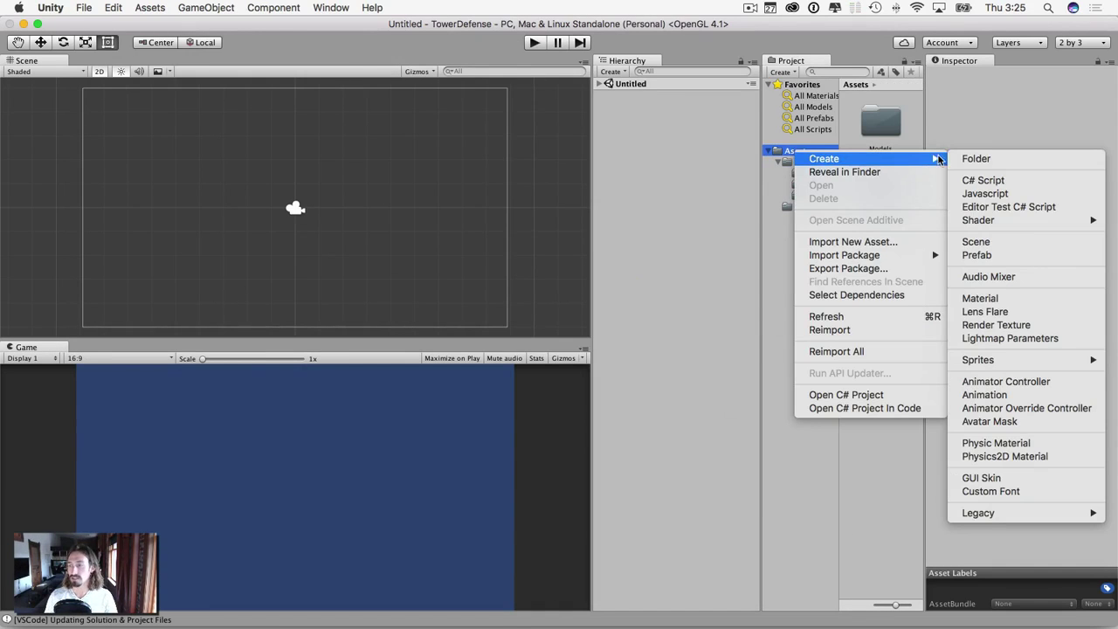
{"action": "left_click", "coordinate": [976, 160]}
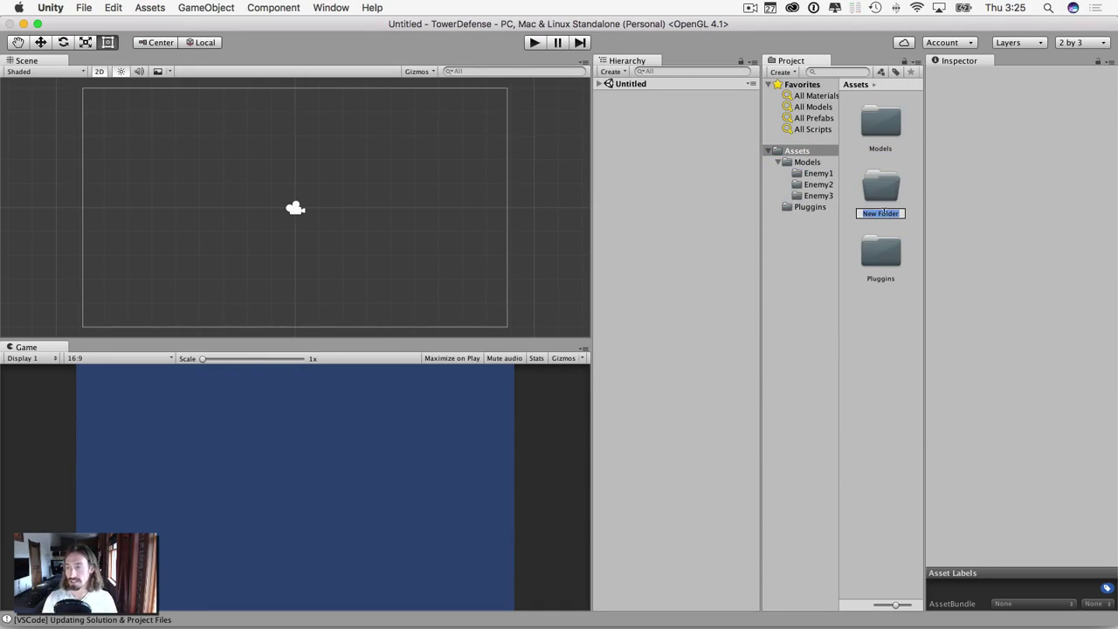
{"action": "type", "text": "S"}
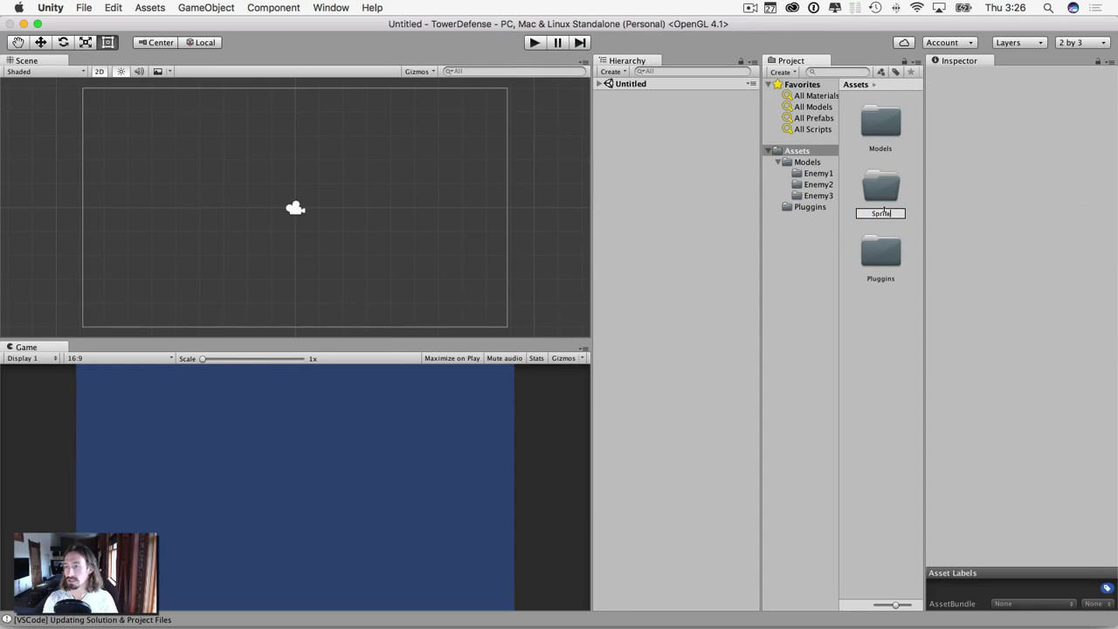
{"action": "type", "text": "prites"}
{"action": "key", "text": "Return"}
{"action": "left_click", "coordinate": [796, 218]}
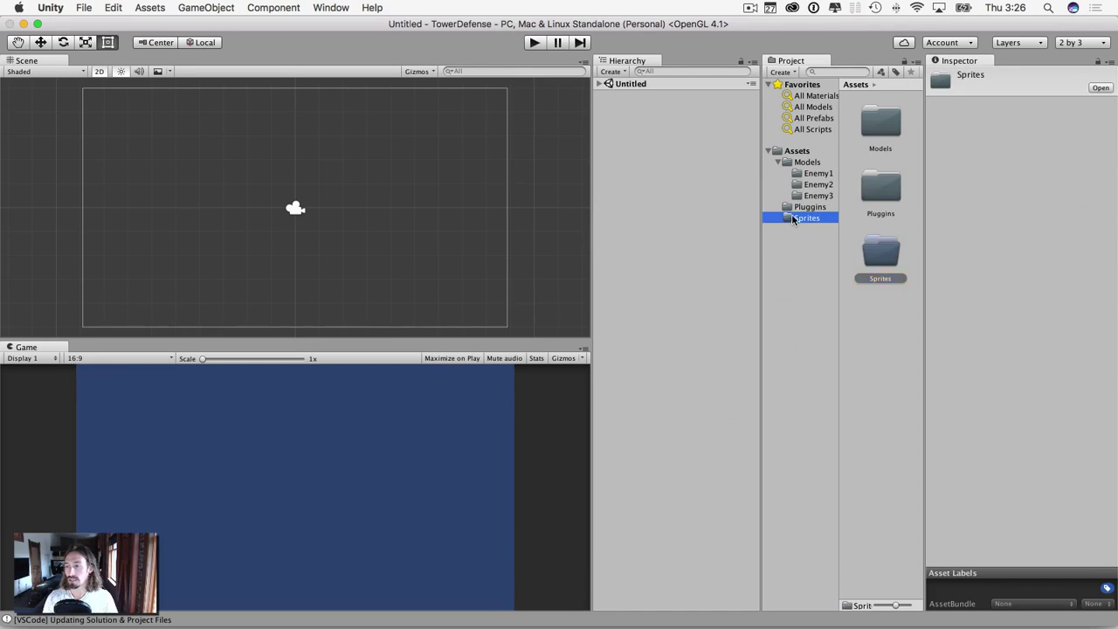
Switch to the Finder Assets window and import arrow.png from its Sprites folder into the Unity project's Sprites folder
{"action": "key", "text": "ctrl+Up"}
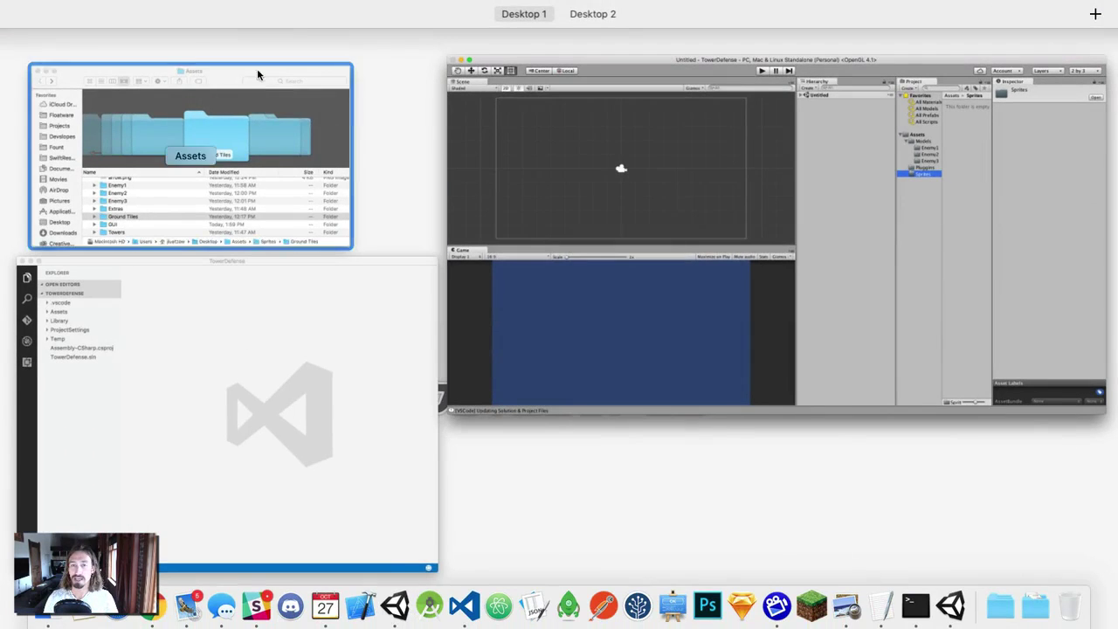
{"action": "left_click", "coordinate": [234, 68]}
{"action": "scroll", "coordinate": [227, 297], "scroll_direction": "up", "scroll_amount": 5}
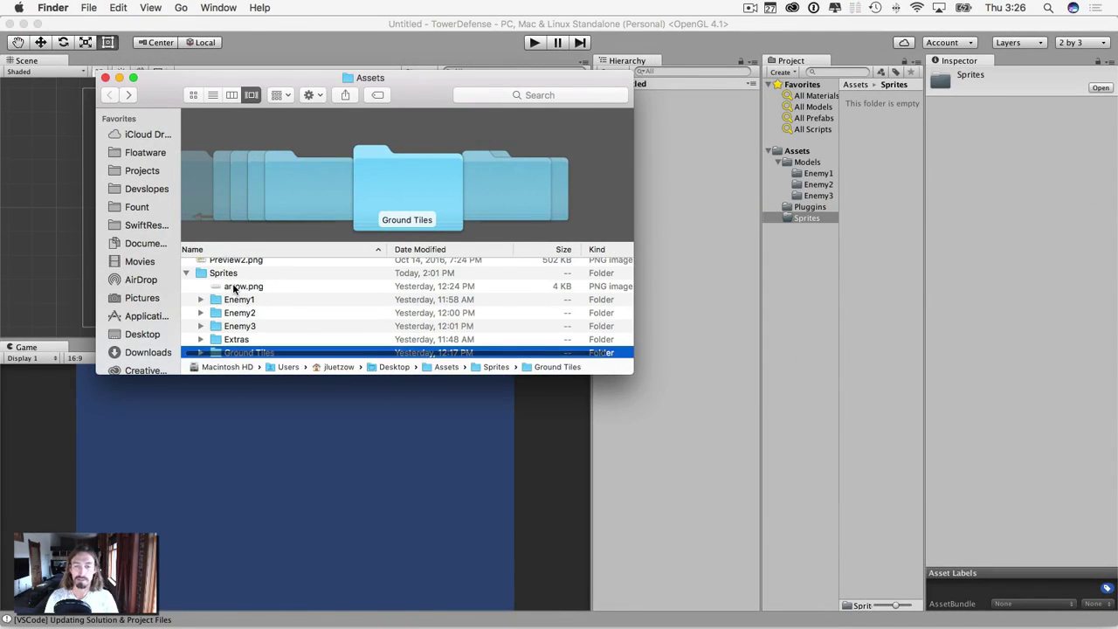
{"action": "mouse_move", "coordinate": [232, 289]}
{"action": "left_mouse_down"}
{"action": "mouse_move", "coordinate": [300, 289]}
{"action": "mouse_move", "coordinate": [233, 291]}
{"action": "left_mouse_up"}
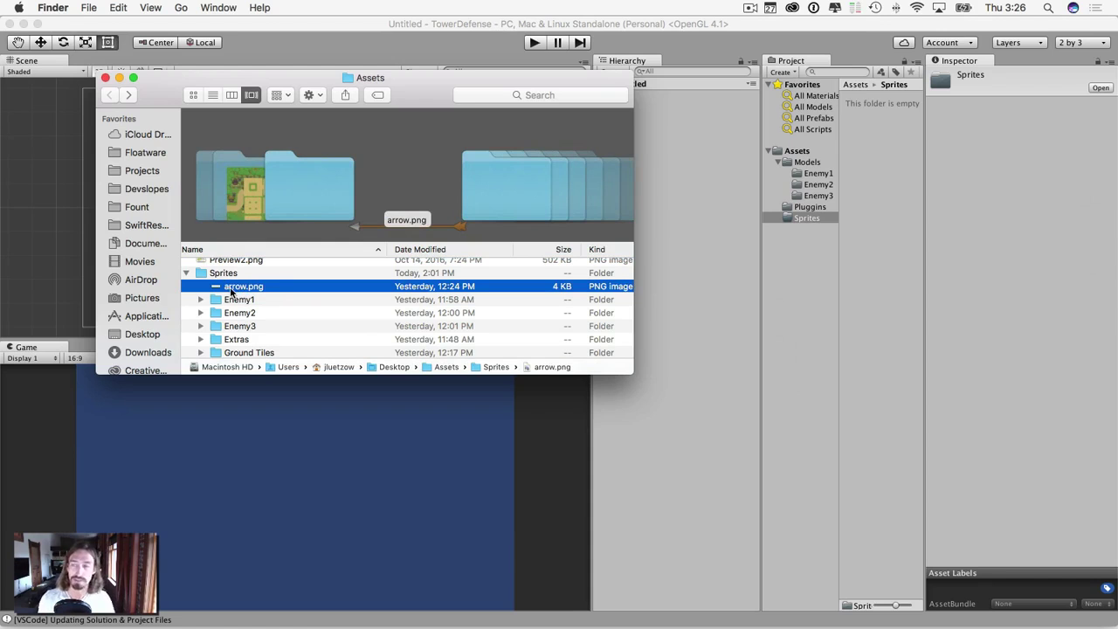
{"action": "left_click_drag", "start_coordinate": [234, 291], "coordinate": [802, 219]}
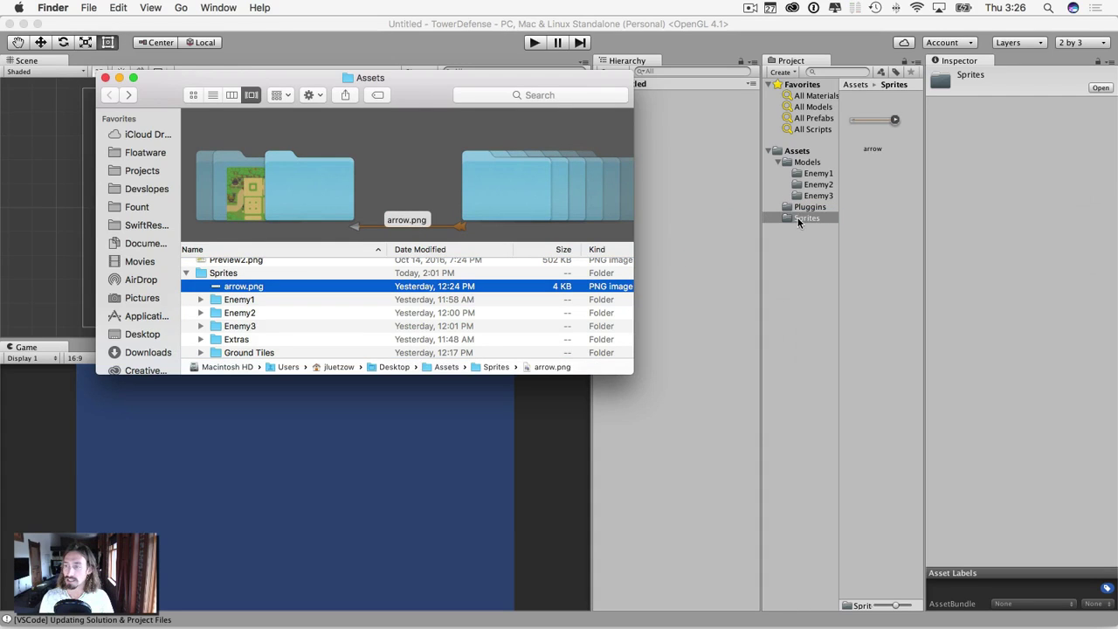
Return to Unity, reduce the asset thumbnails to the compact list view and show the arrow sprite's import settings
{"action": "left_click", "coordinate": [794, 240]}
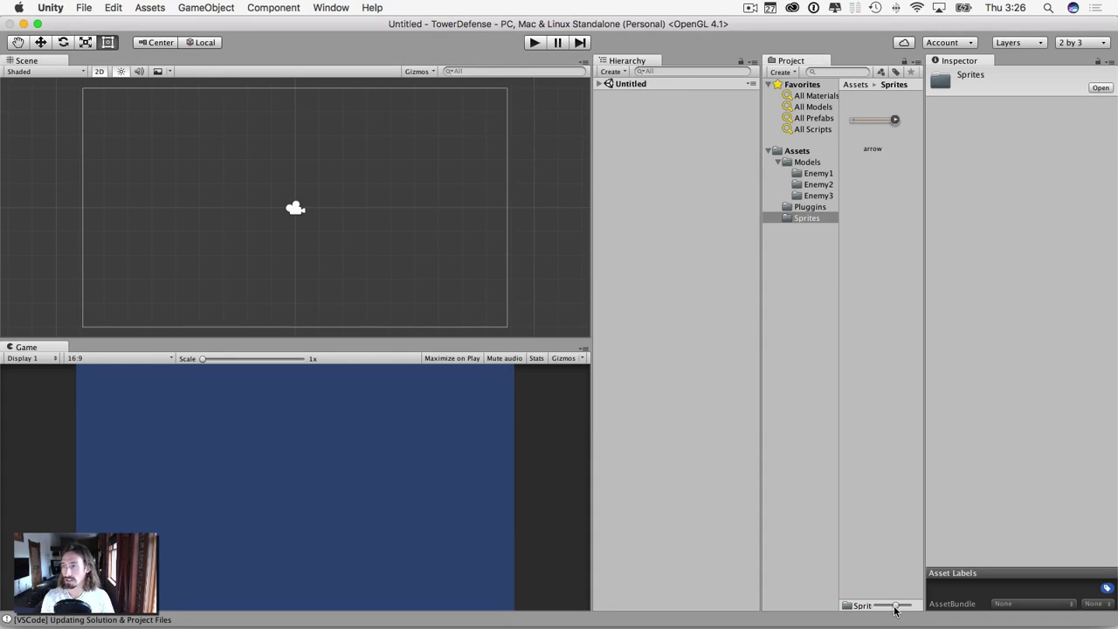
{"action": "left_click_drag", "start_coordinate": [894, 607], "coordinate": [859, 609]}
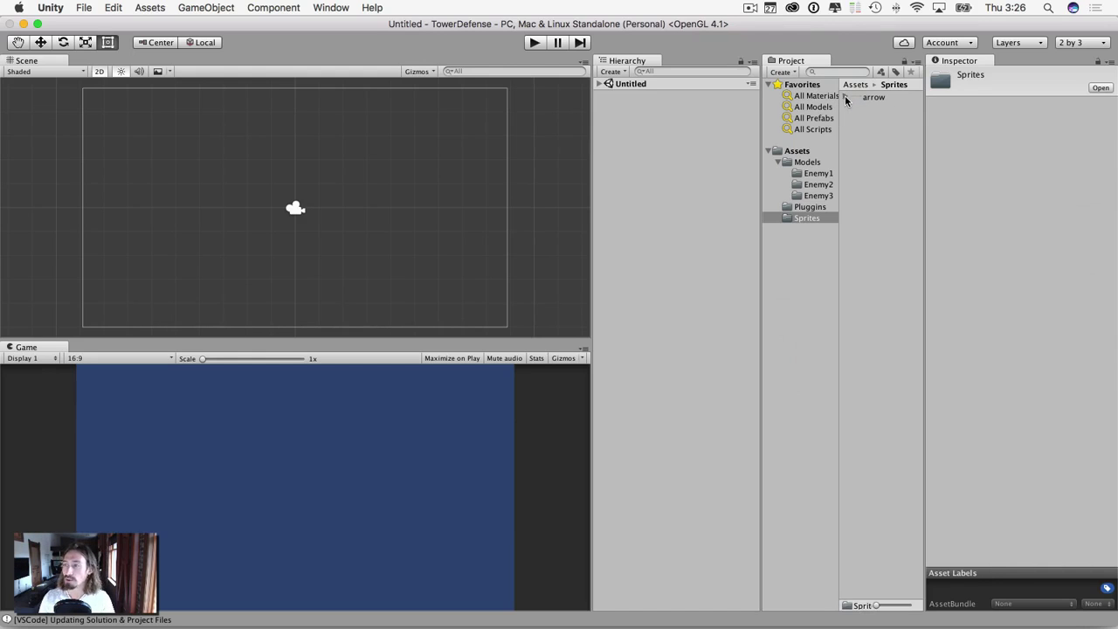
{"action": "left_click", "coordinate": [872, 98]}
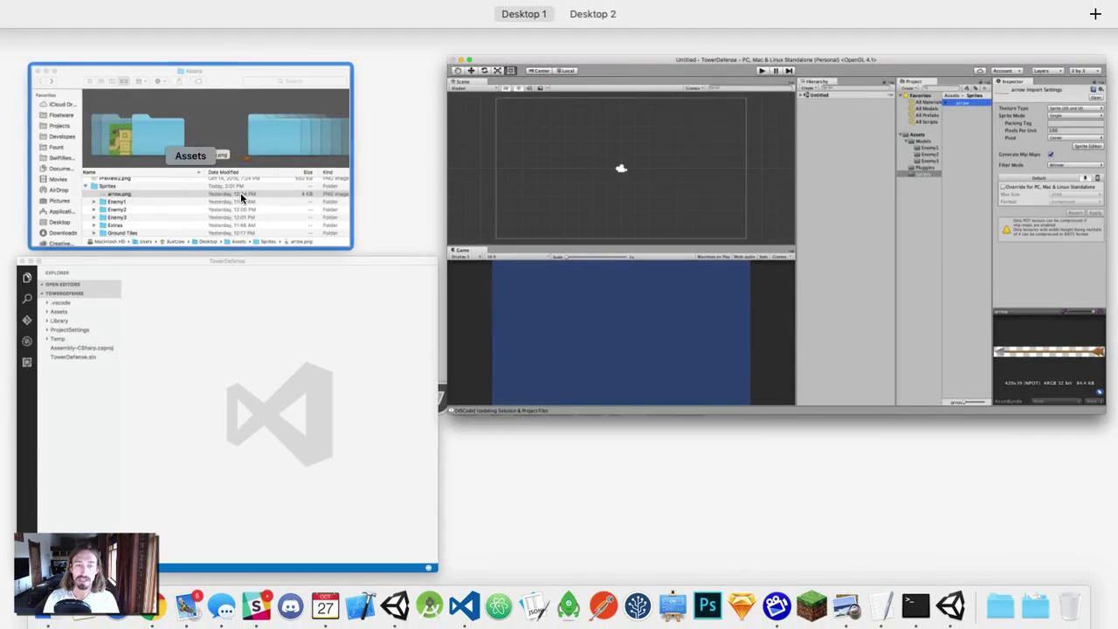
Import the Finder folders Enemy1, Enemy2, Enemy3, Extras, Ground Tiles and Towers into the project's Sprites folder, leaving out GUI, and close the Finder window
{"action": "left_click", "coordinate": [241, 192]}
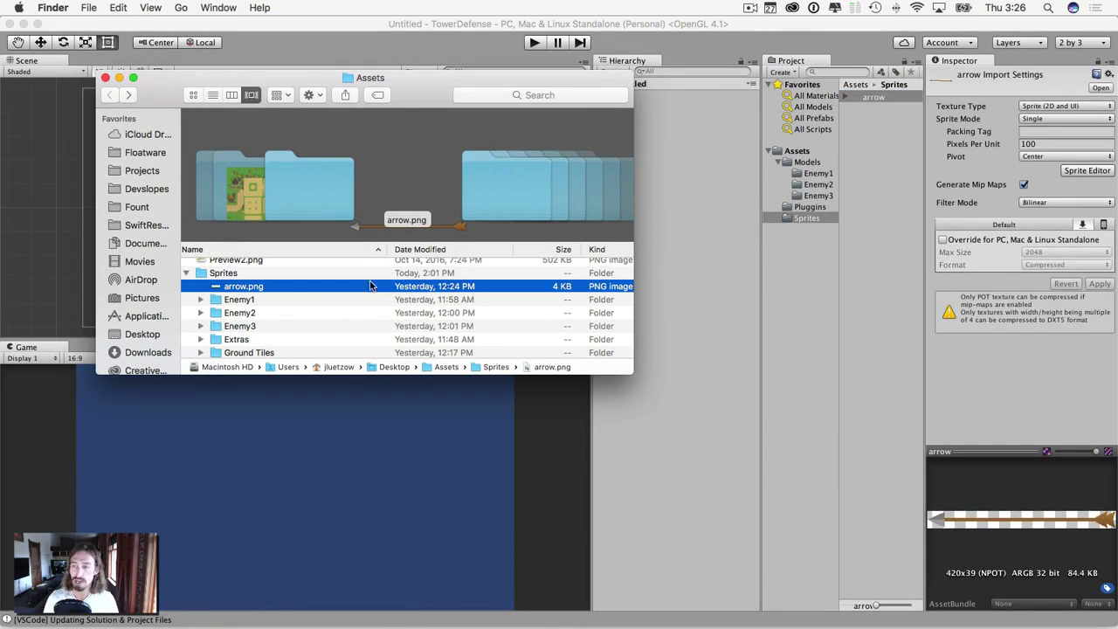
{"action": "left_click", "coordinate": [222, 301]}
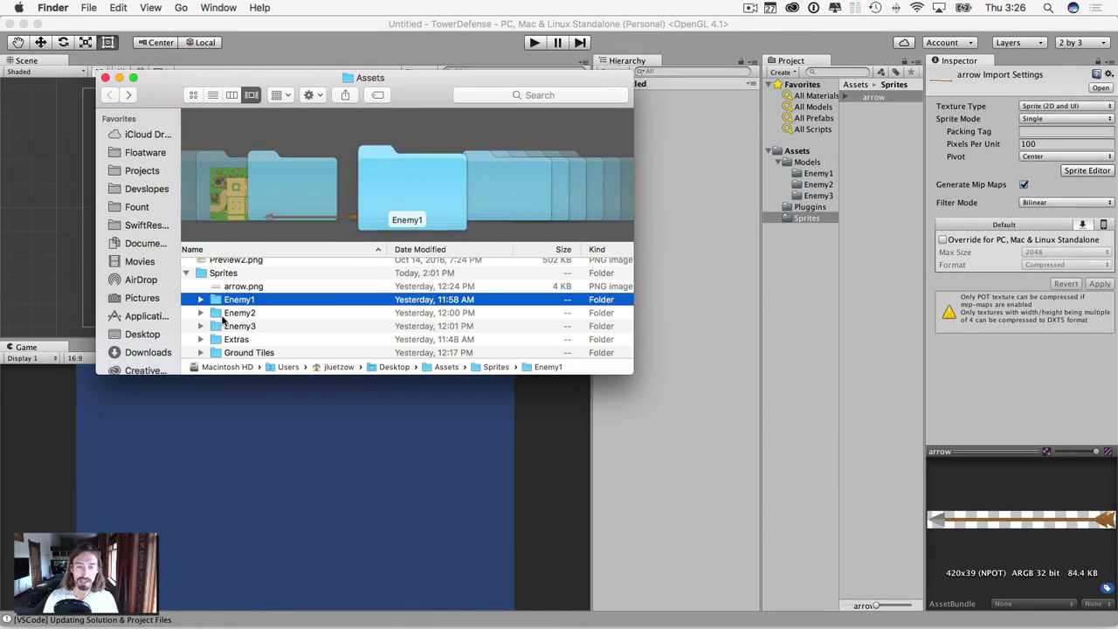
{"action": "scroll", "coordinate": [220, 341], "scroll_direction": "down", "scroll_amount": 2}
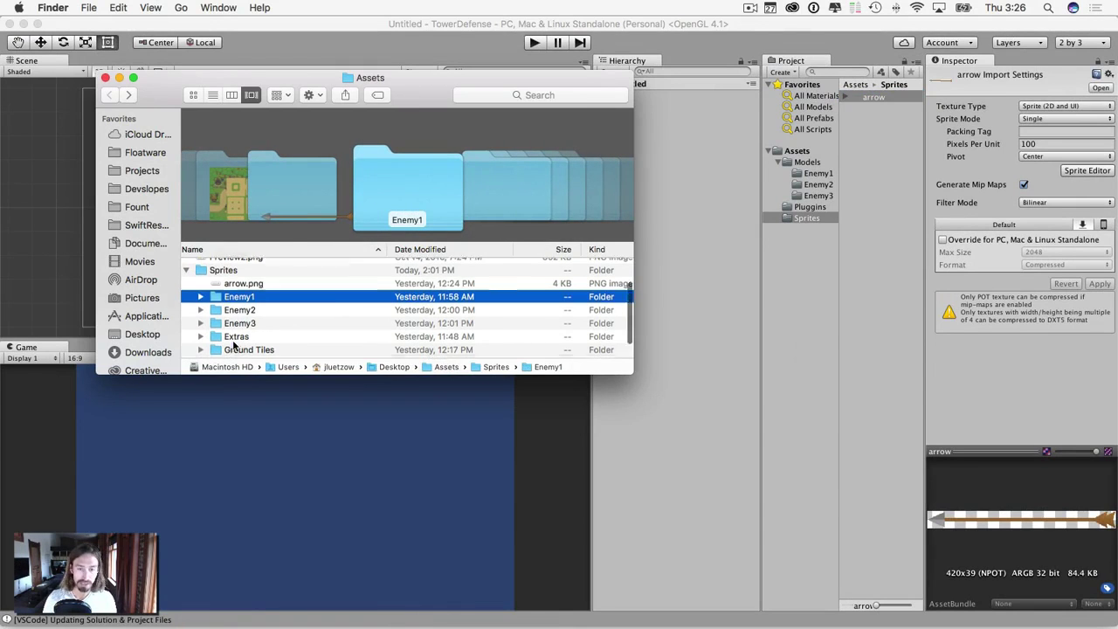
{"action": "left_click", "coordinate": [220, 326], "text": "shift"}
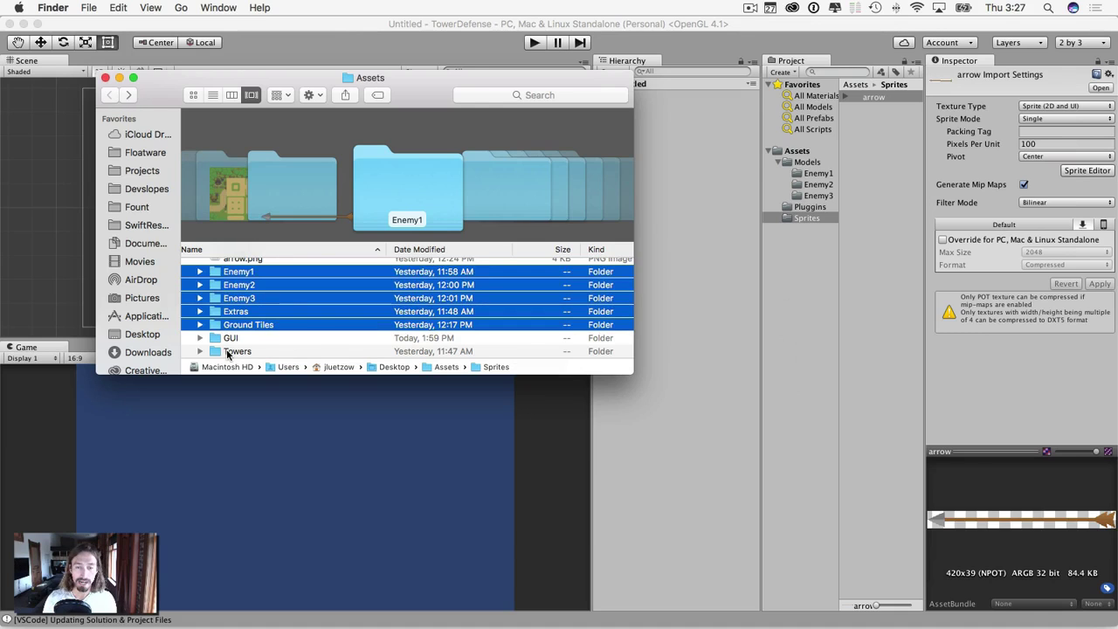
{"action": "left_click", "coordinate": [226, 351], "text": "super"}
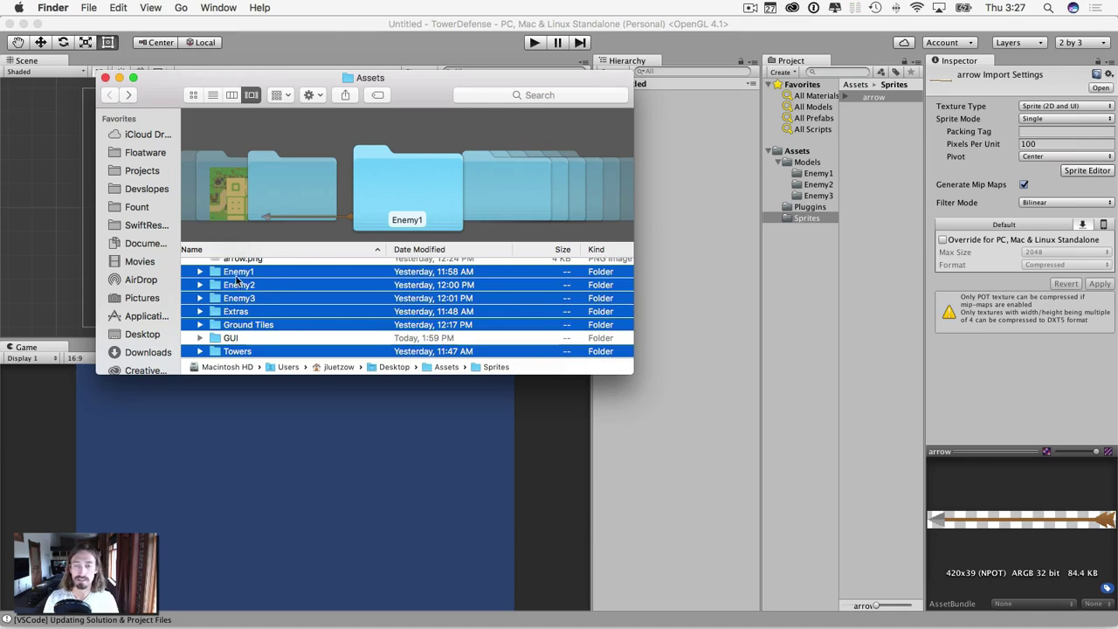
{"action": "left_click_drag", "start_coordinate": [235, 288], "coordinate": [799, 222]}
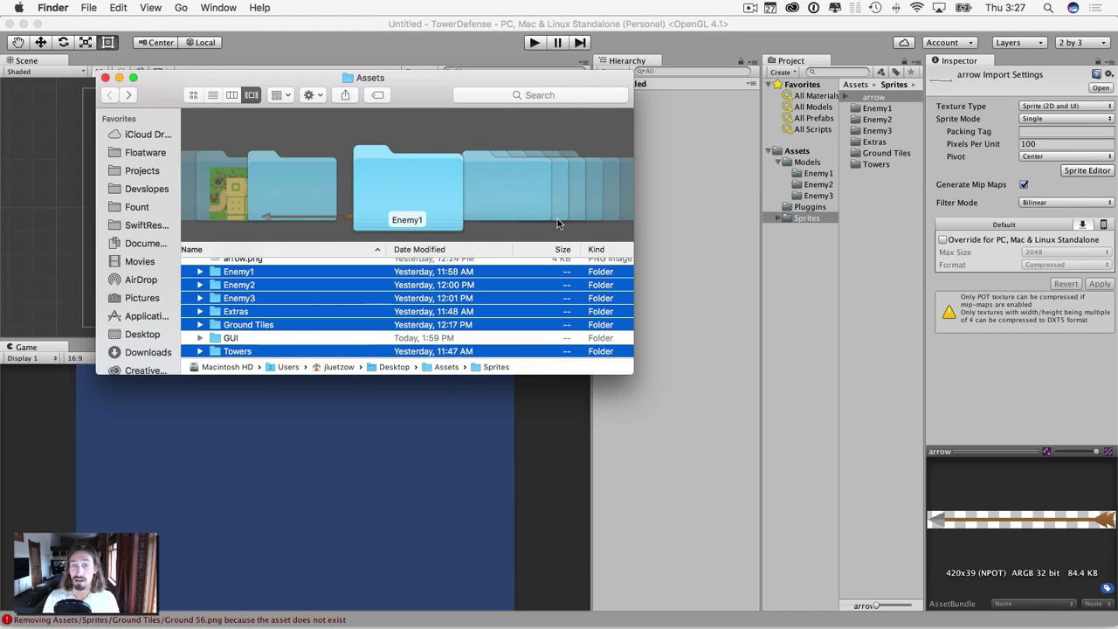
{"action": "left_click", "coordinate": [104, 79]}
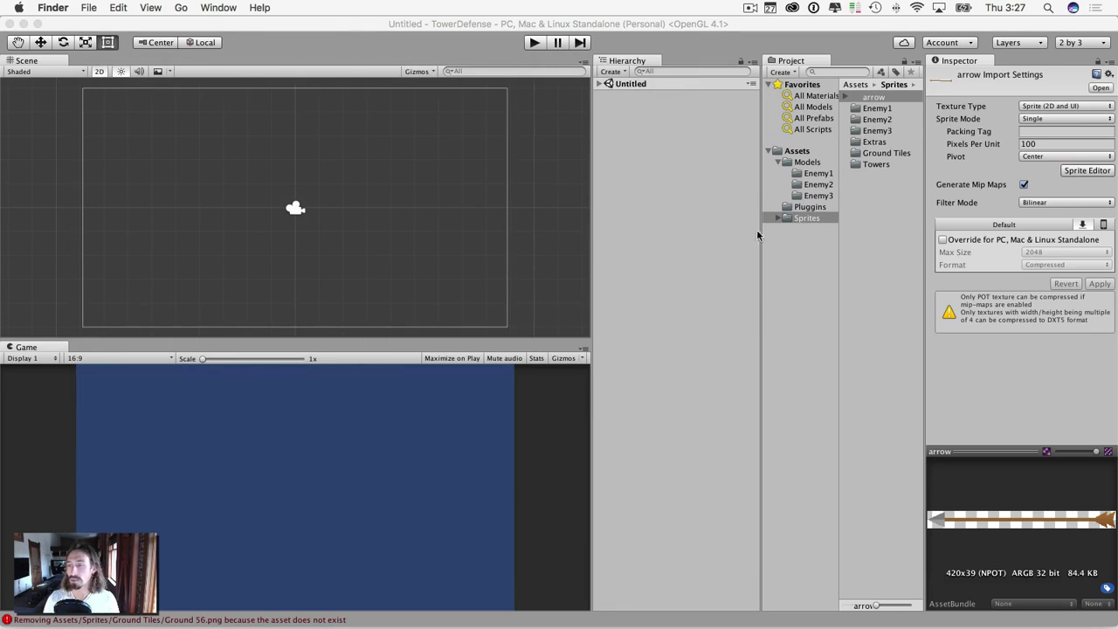
Collapse the Models folder in the project tree and inspect the VSCode script inside the Pluggins folder
{"action": "left_click", "coordinate": [778, 162]}
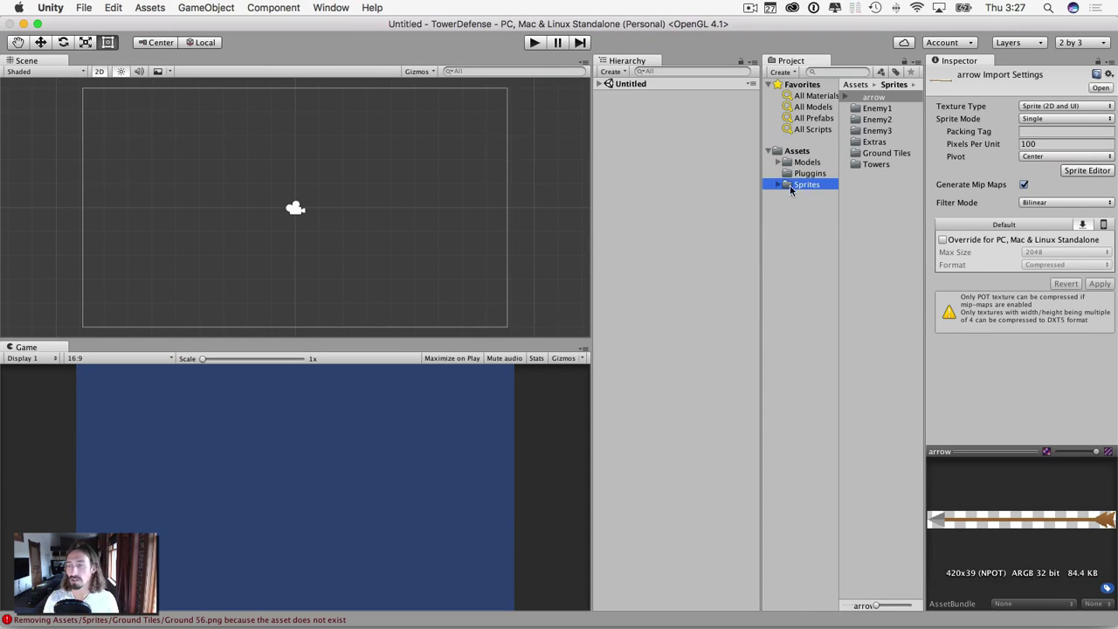
{"action": "left_click", "coordinate": [805, 174]}
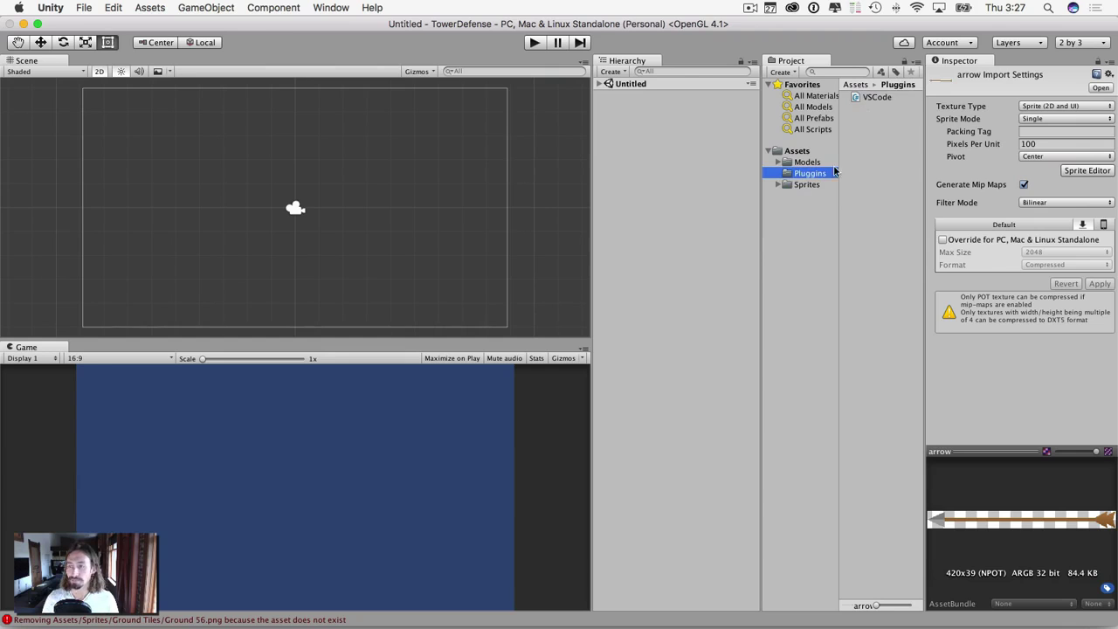
{"action": "left_click", "coordinate": [873, 98]}
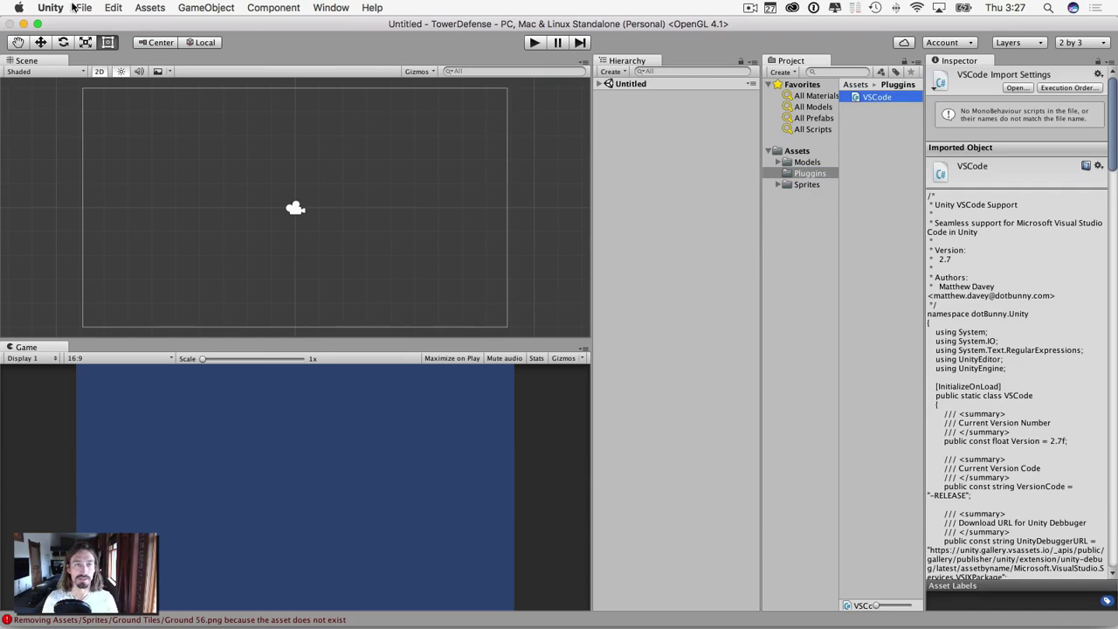
Open Unity's VSCode preferences, enable Use Unity Debugger and disable it again, and close the preferences
{"action": "left_click", "coordinate": [46, 8]}
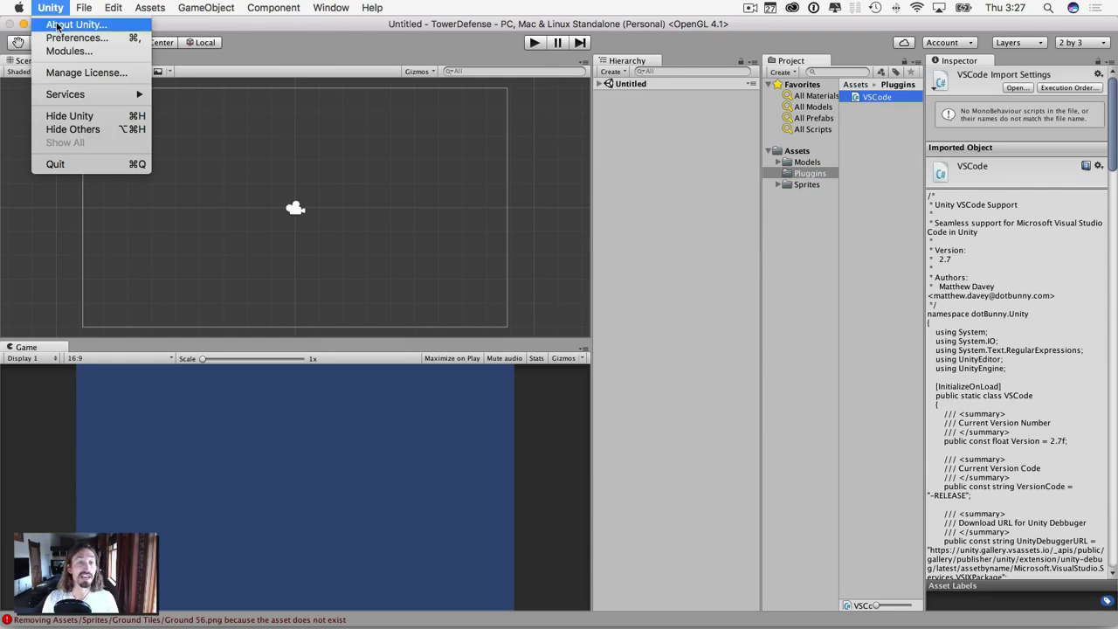
{"action": "left_click", "coordinate": [63, 38]}
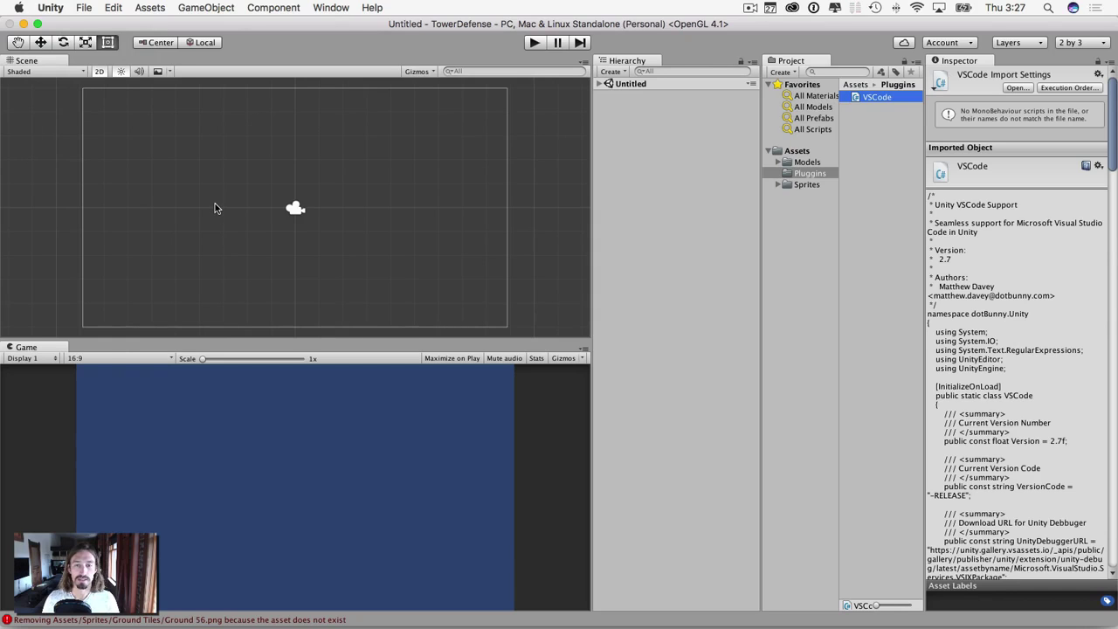
{"action": "left_click", "coordinate": [133, 267]}
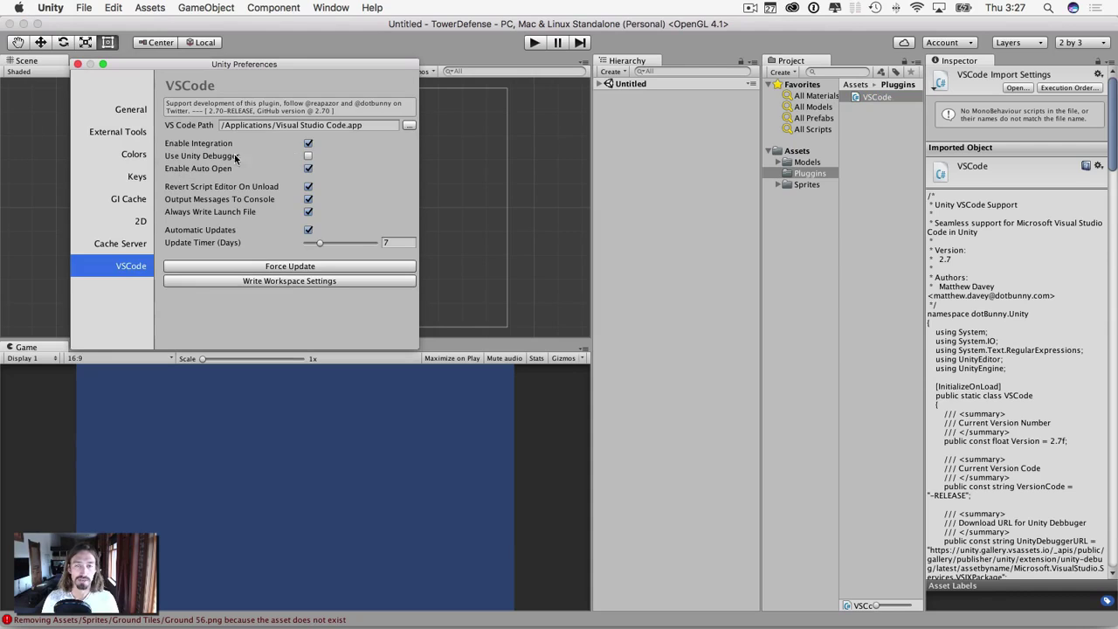
{"action": "left_click", "coordinate": [308, 157]}
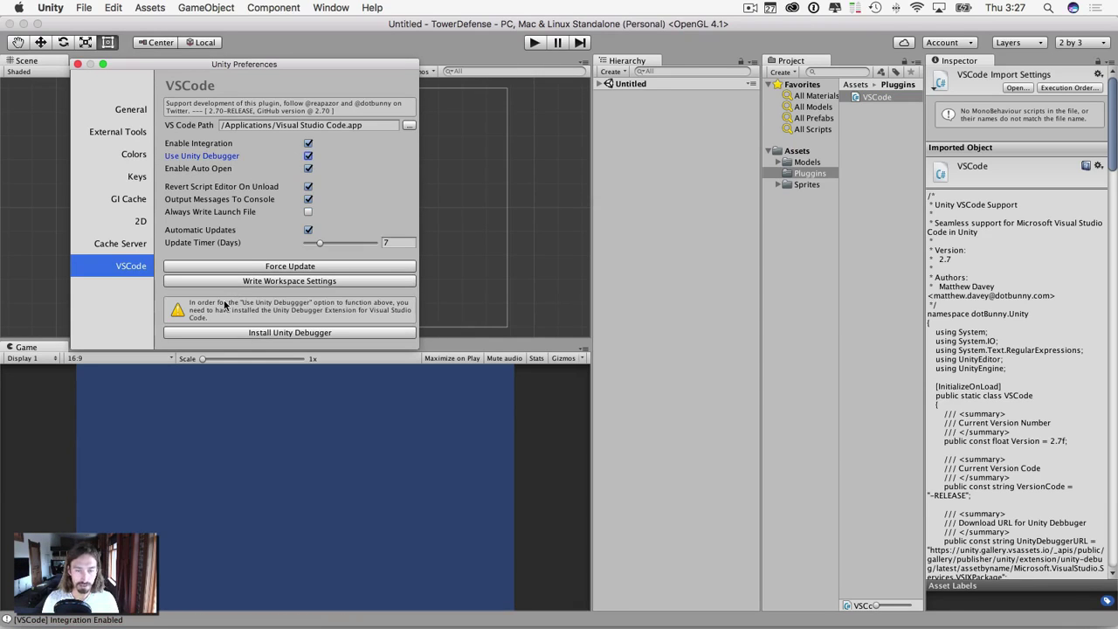
{"action": "left_click", "coordinate": [309, 157]}
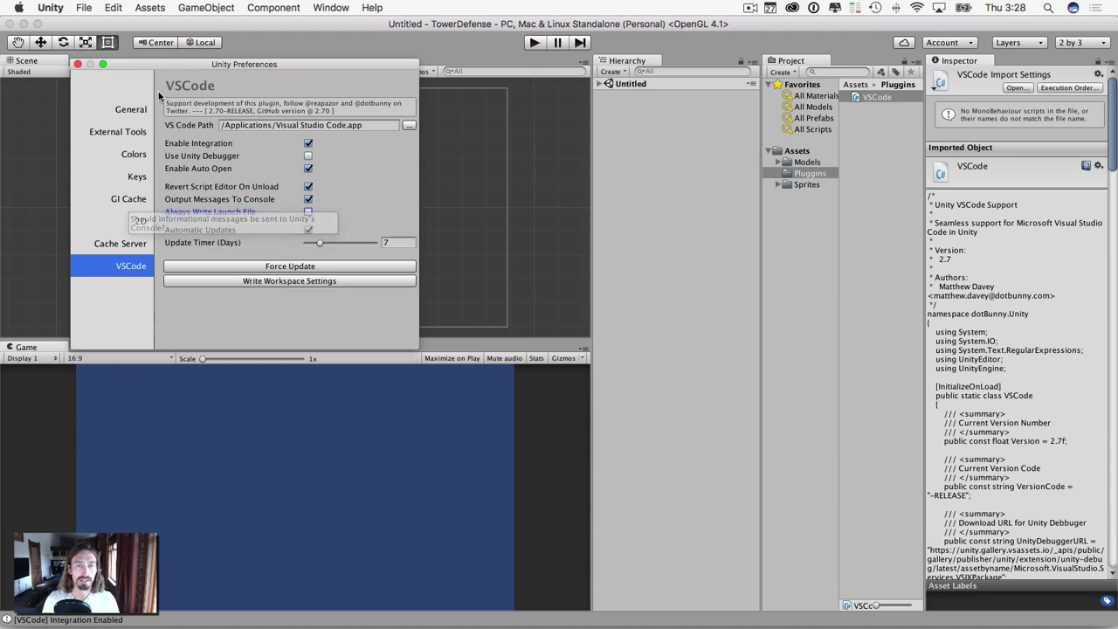
{"action": "left_click", "coordinate": [78, 65]}
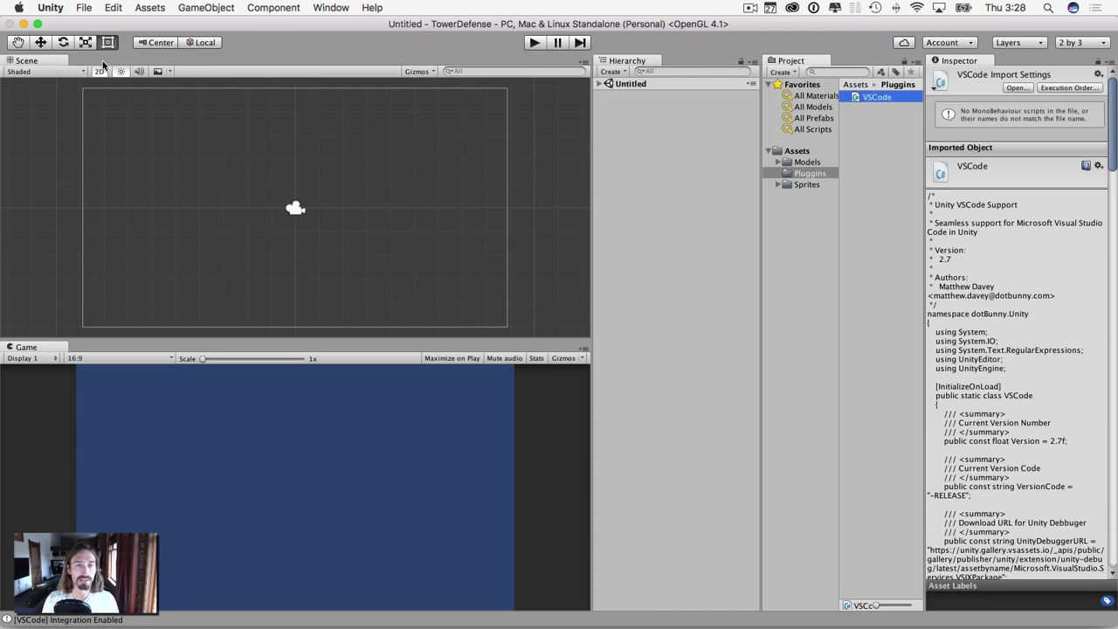
Open the C# project in Code, move the editor window aside to look at the project files, and return to Unity
{"action": "left_click", "coordinate": [191, 6]}
{"action": "mouse_move", "coordinate": [146, 5]}
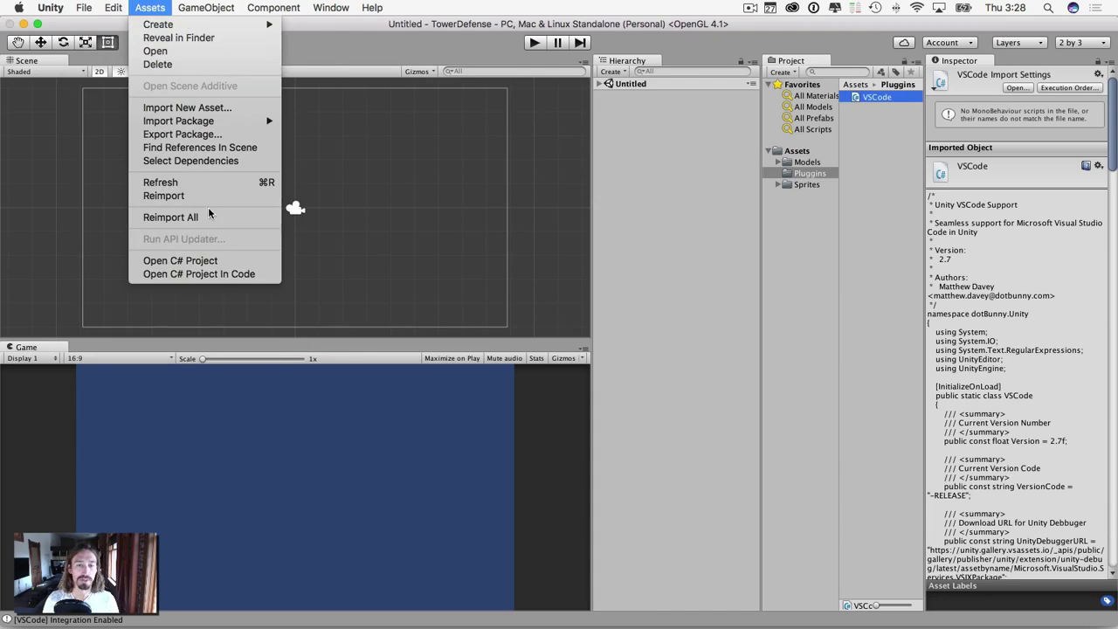
{"action": "left_click", "coordinate": [207, 275]}
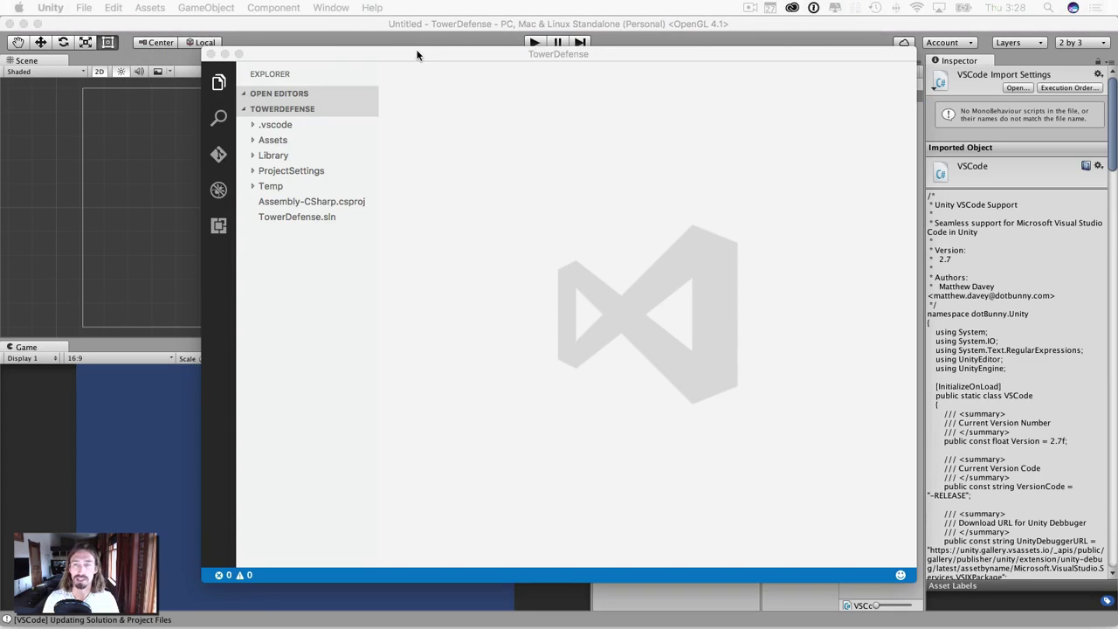
{"action": "left_click_drag", "start_coordinate": [419, 53], "coordinate": [318, 54]}
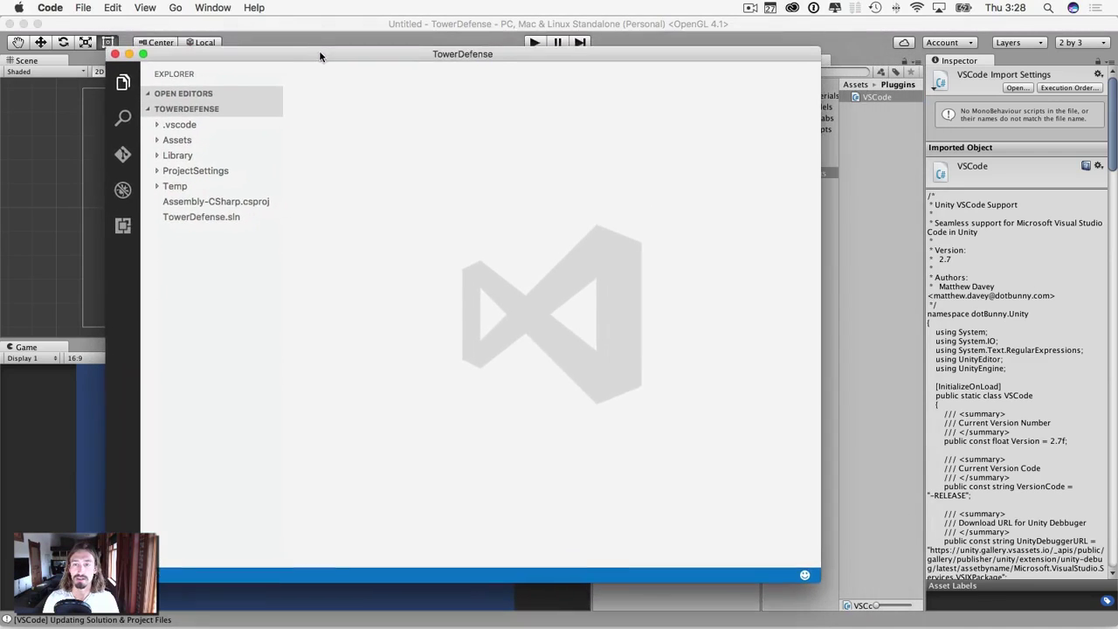
{"action": "left_click", "coordinate": [554, 28]}
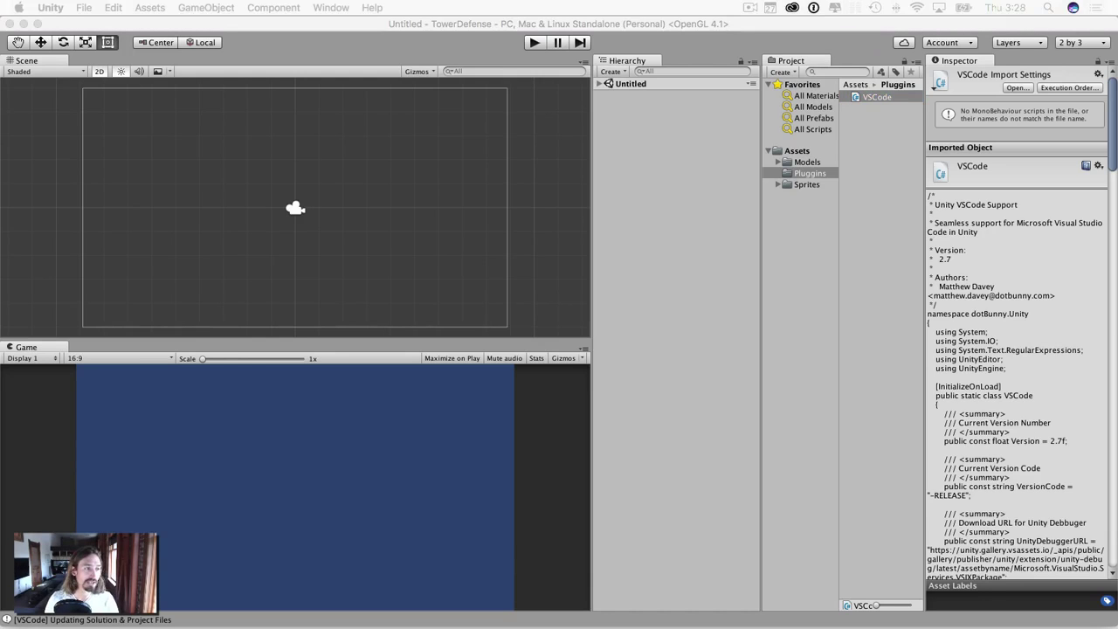
Create a folder named Animations directly inside the project's Assets folder
{"action": "left_click", "coordinate": [801, 216]}
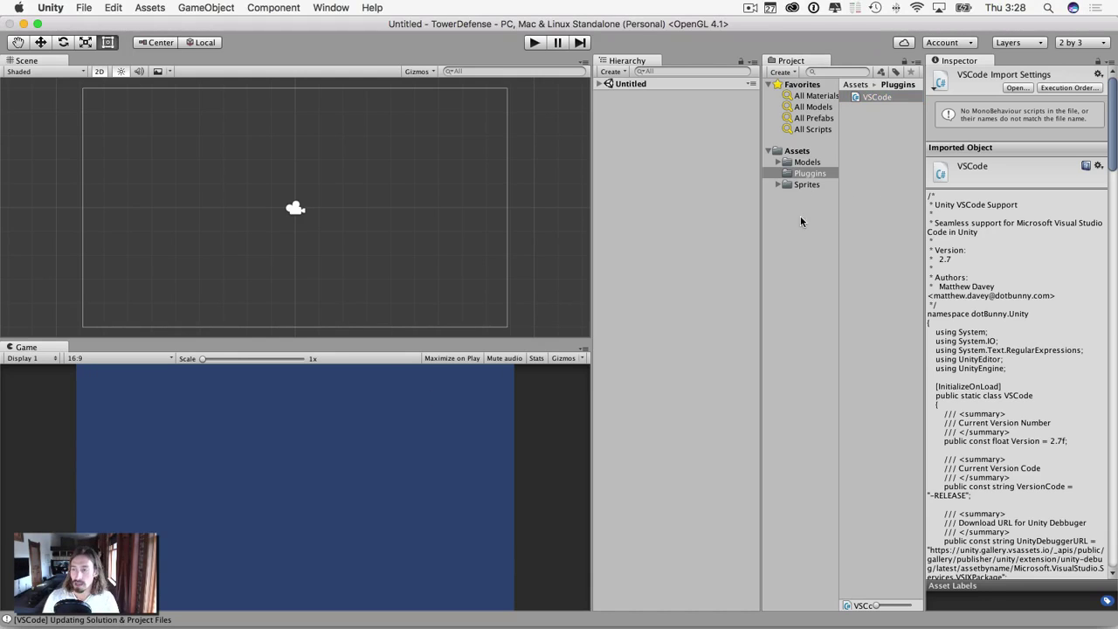
{"action": "right_click", "coordinate": [791, 154]}
{"action": "mouse_move", "coordinate": [829, 157]}
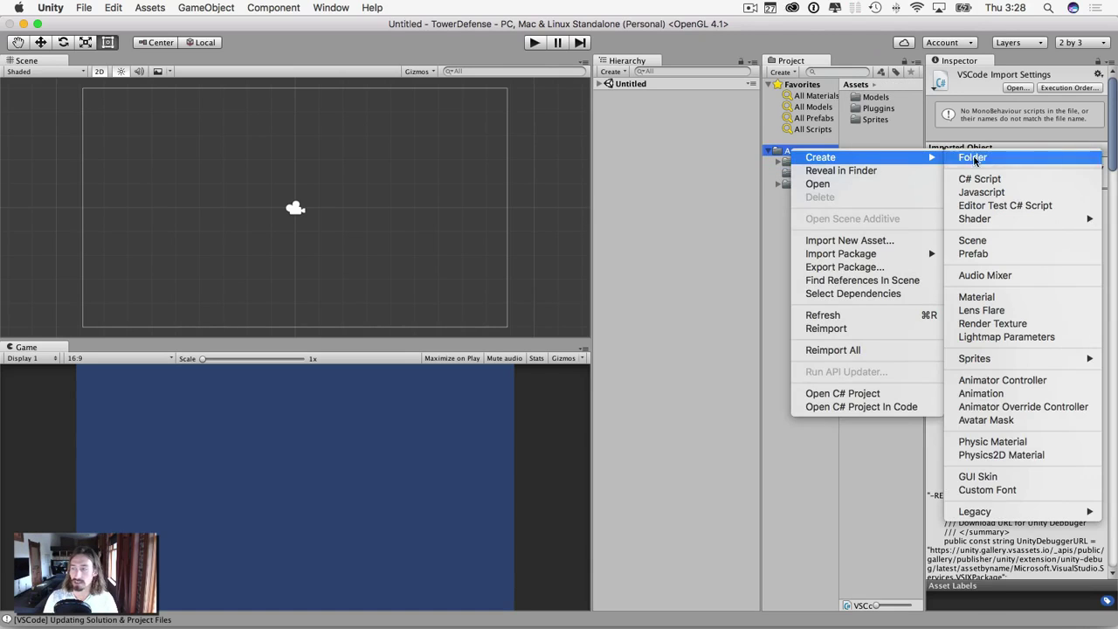
{"action": "left_click", "coordinate": [974, 157]}
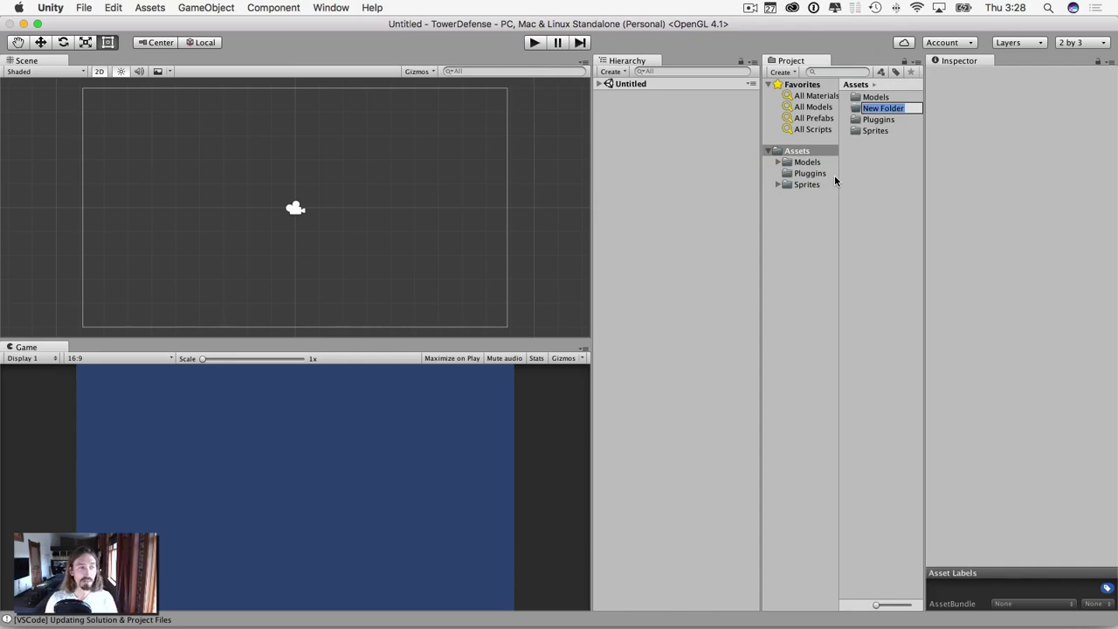
{"action": "type", "text": "Ani"}
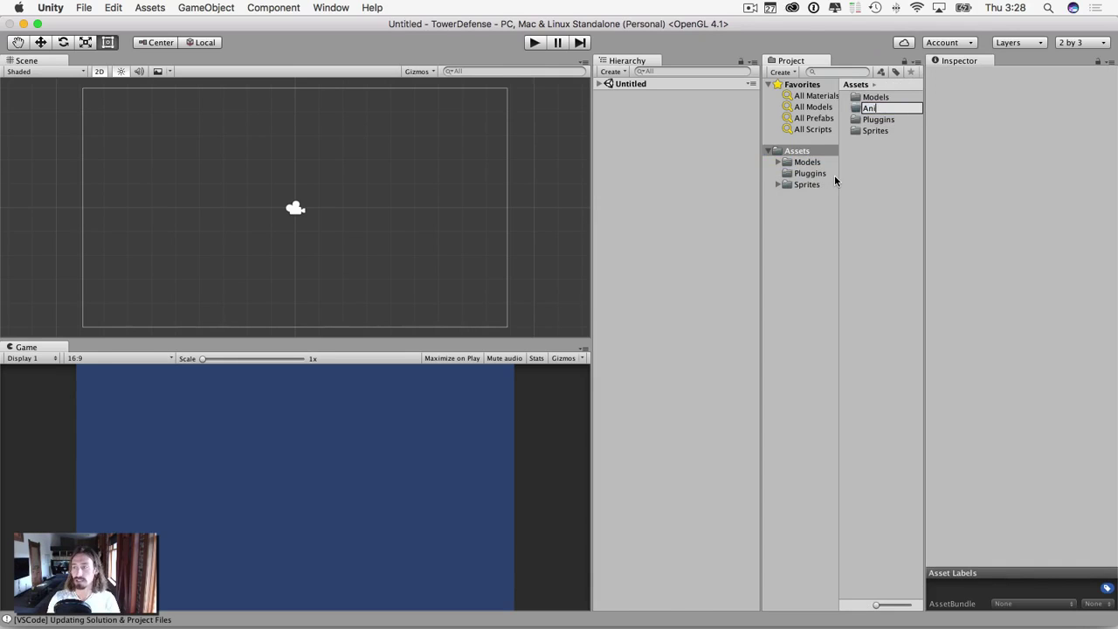
{"action": "type", "text": "mations"}
{"action": "key", "text": "Return"}
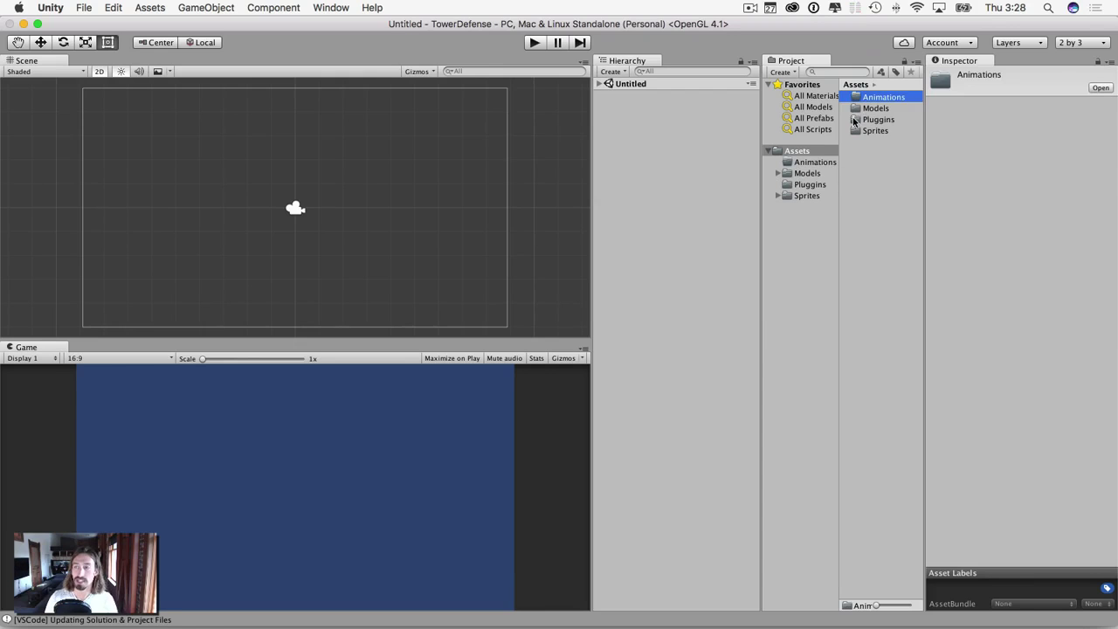
Create a subfolder named Animations inside the top-level Animations folder
{"action": "left_click", "coordinate": [799, 163]}
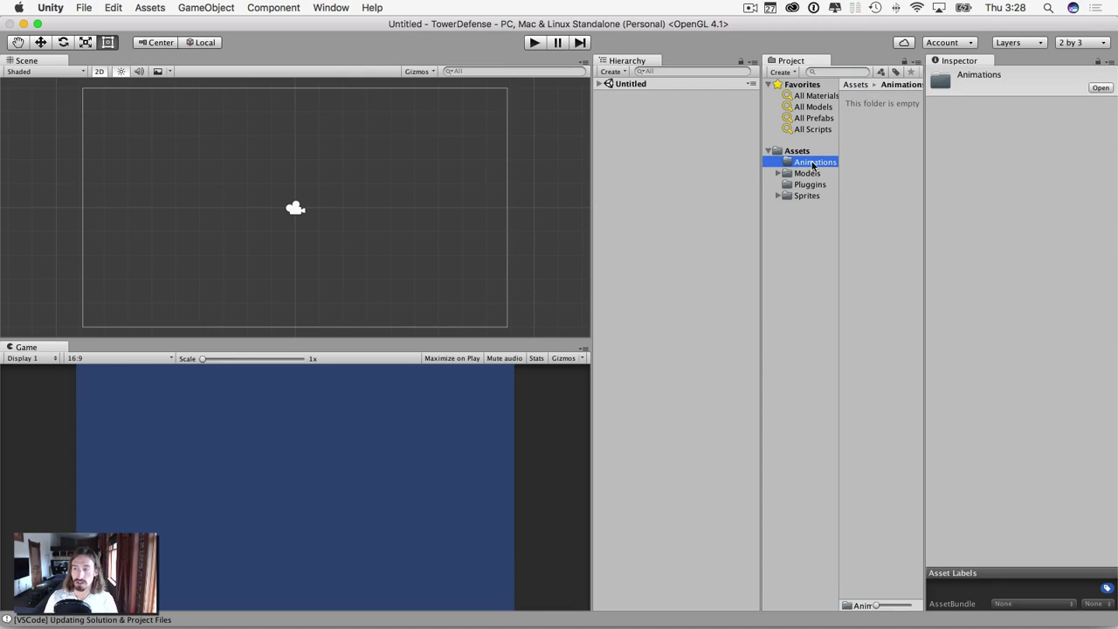
{"action": "right_click", "coordinate": [812, 165]}
{"action": "mouse_move", "coordinate": [823, 165]}
{"action": "left_click", "coordinate": [760, 174]}
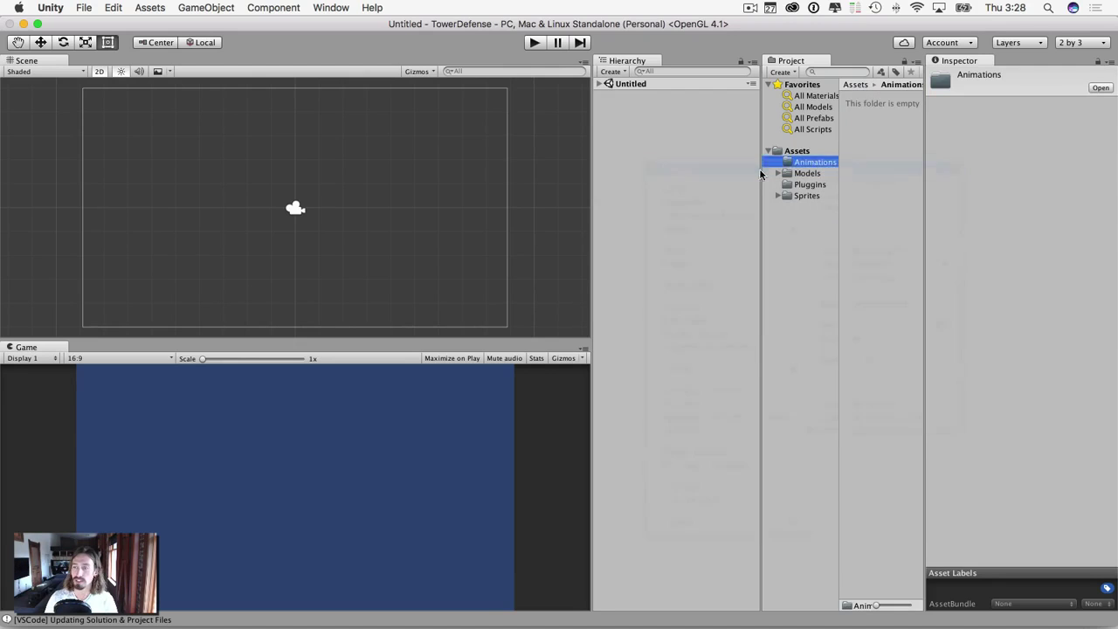
{"action": "type", "text": "Anim"}
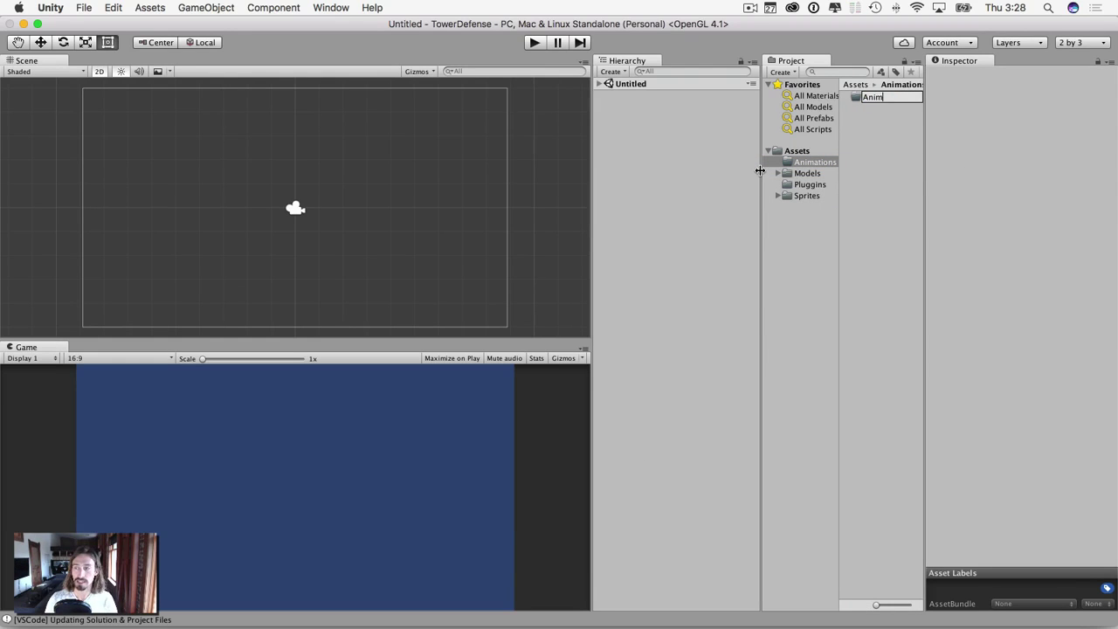
{"action": "type", "text": "ations"}
{"action": "key", "text": "Return"}
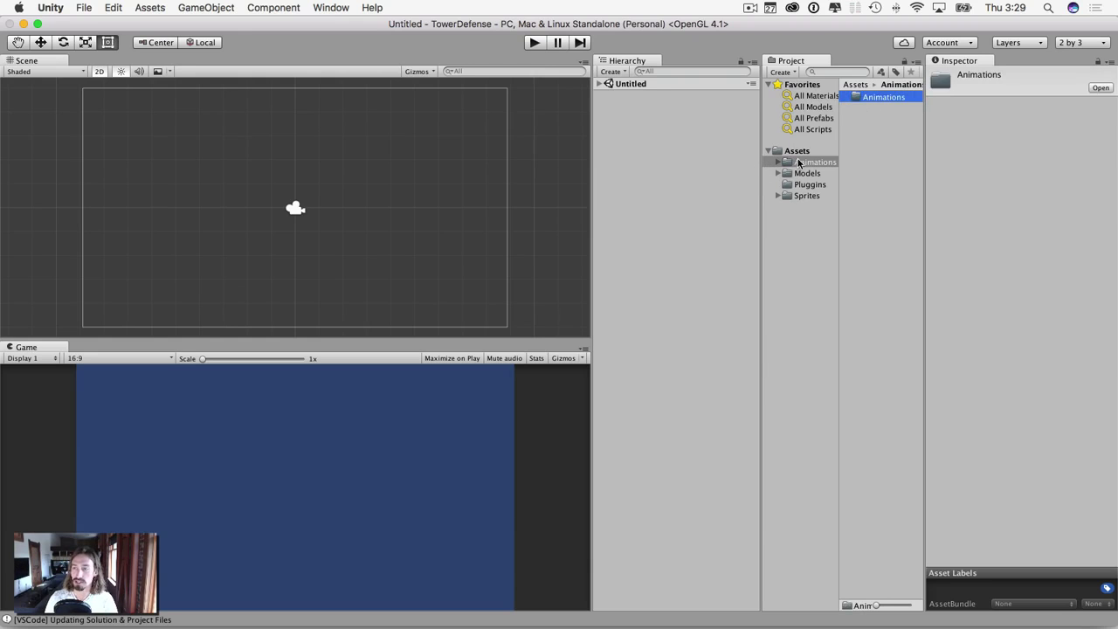
Create a second subfolder named AnimatorController inside the top-level Animations folder, and check both subfolders
{"action": "right_click", "coordinate": [797, 164]}
{"action": "mouse_move", "coordinate": [838, 167]}
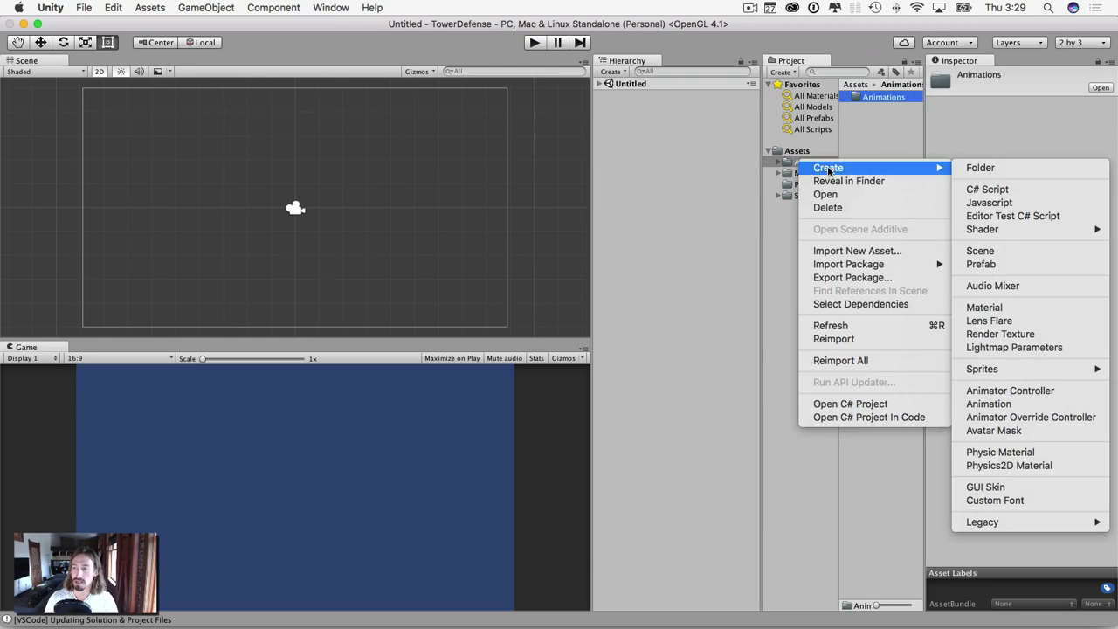
{"action": "left_click", "coordinate": [969, 167]}
{"action": "type", "text": "A"}
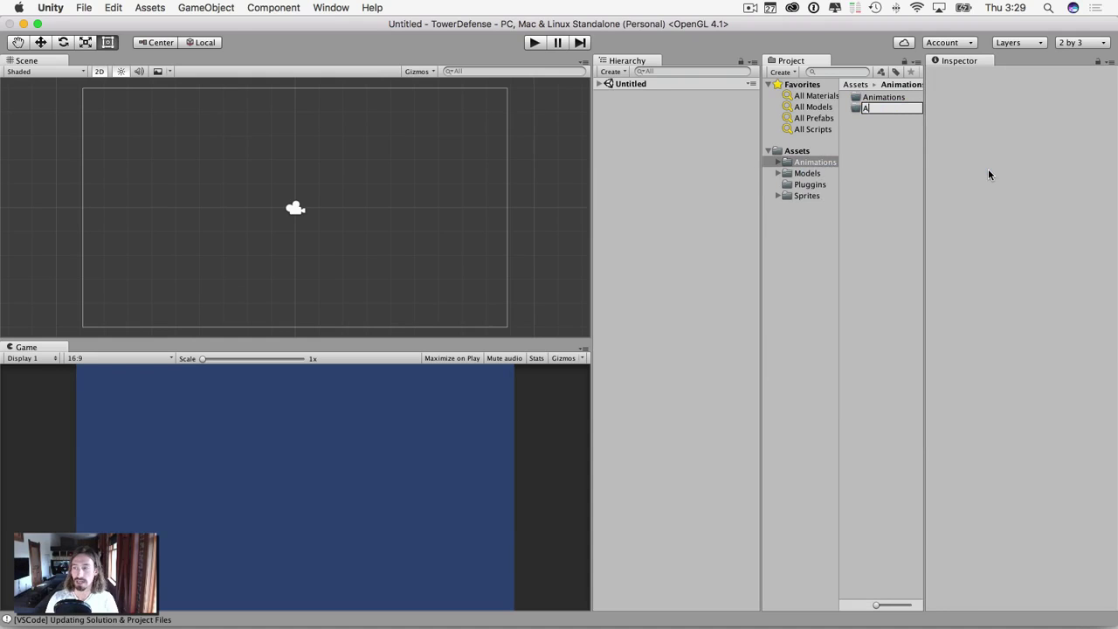
{"action": "type", "text": "nim"}
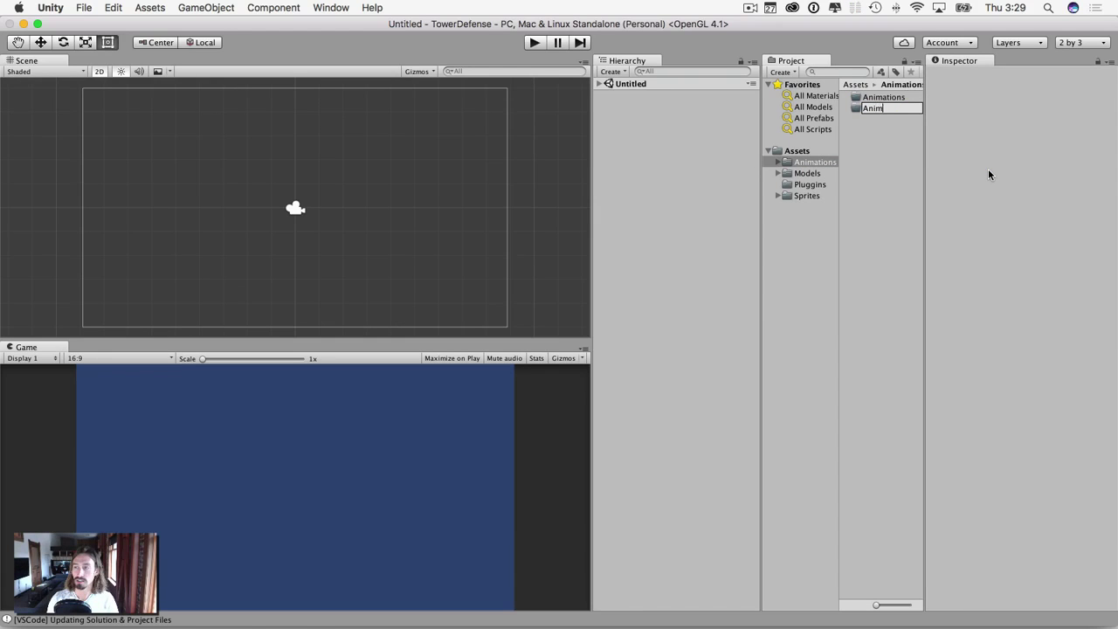
{"action": "type", "text": "atorContoller"}
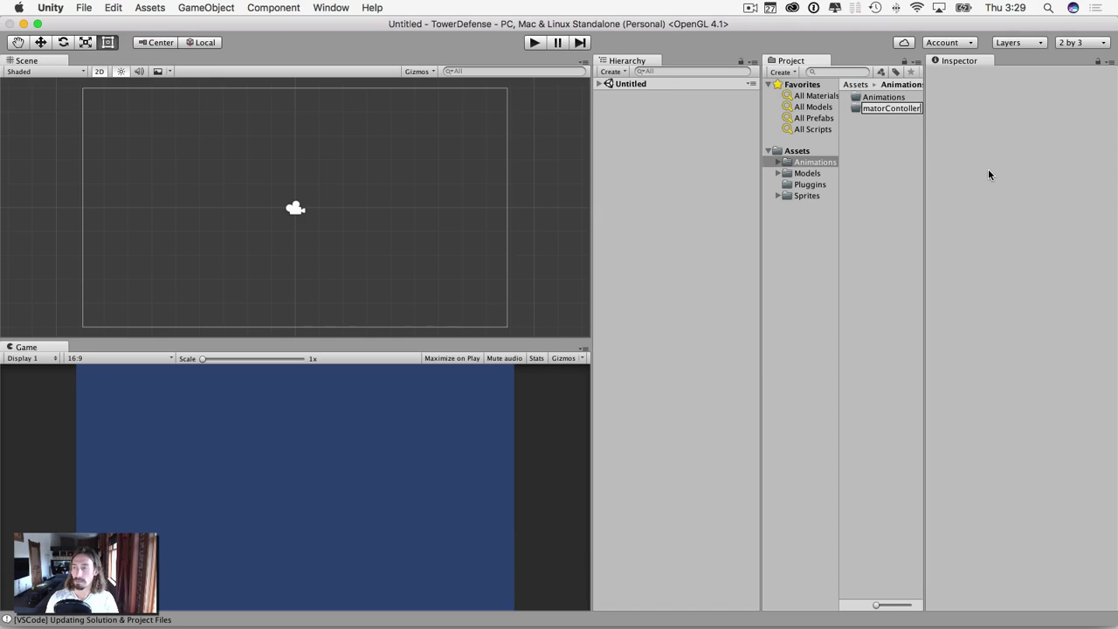
{"action": "key", "text": "BackSpace"}
{"action": "key", "text": "BackSpace"}
{"action": "key", "text": "BackSpace"}
{"action": "key", "text": "BackSpace"}
{"action": "key", "text": "BackSpace"}
{"action": "type", "text": "r"}
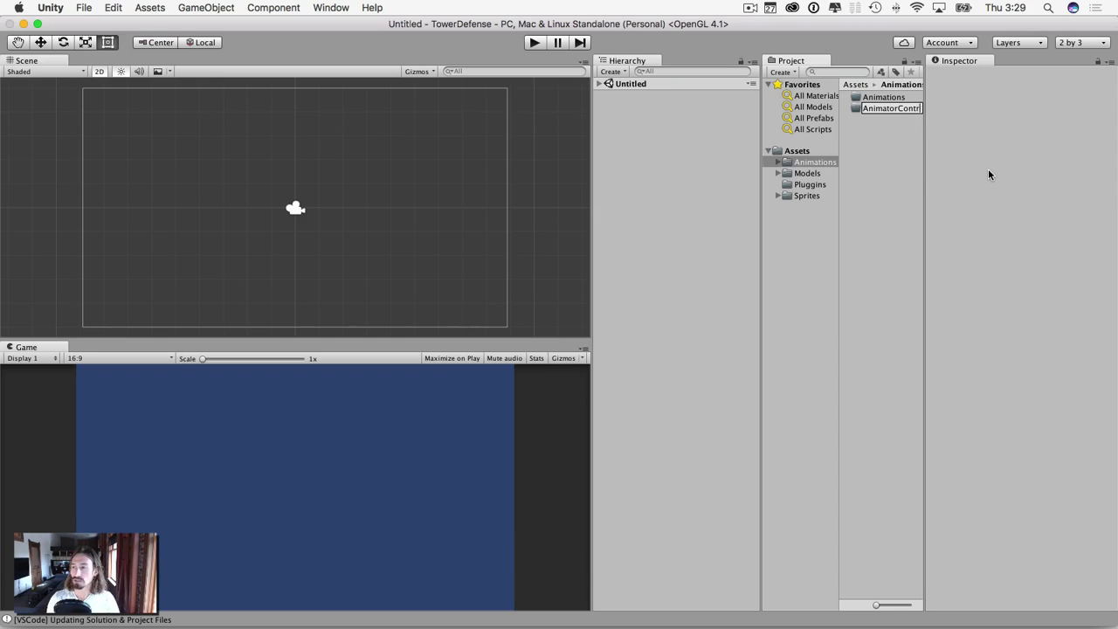
{"action": "type", "text": "oller"}
{"action": "key", "text": "Return"}
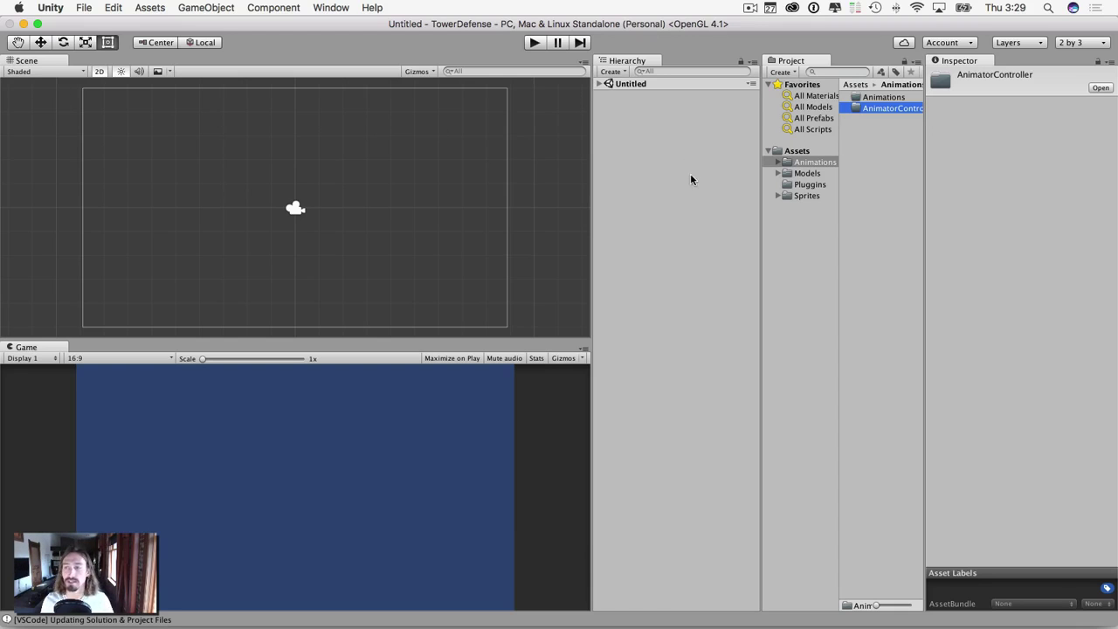
{"action": "left_click", "coordinate": [872, 97]}
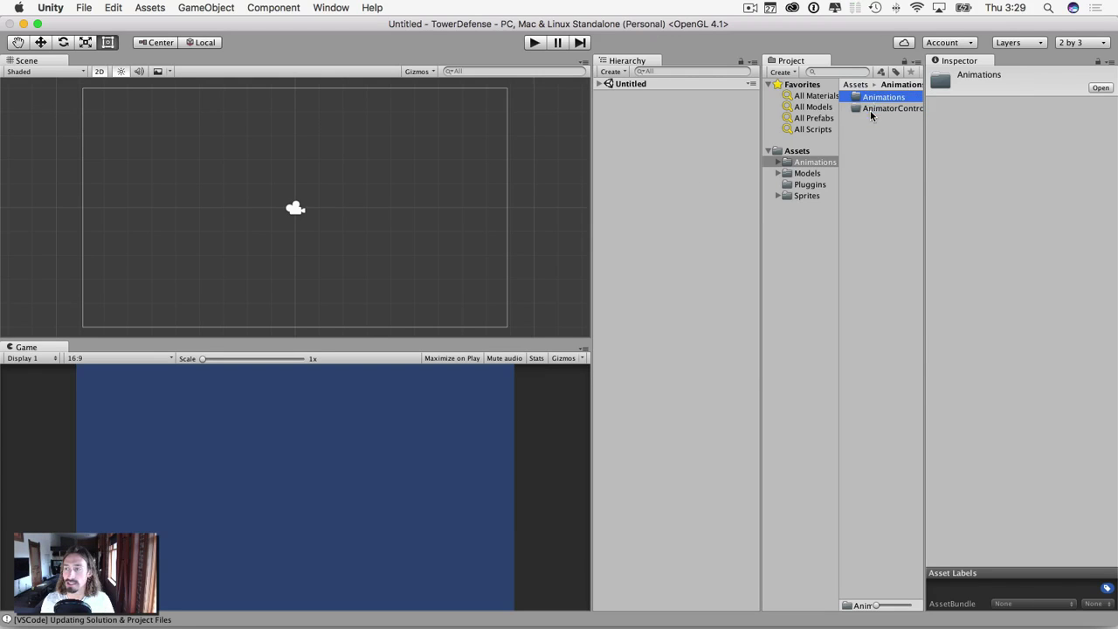
{"action": "left_click", "coordinate": [872, 109]}
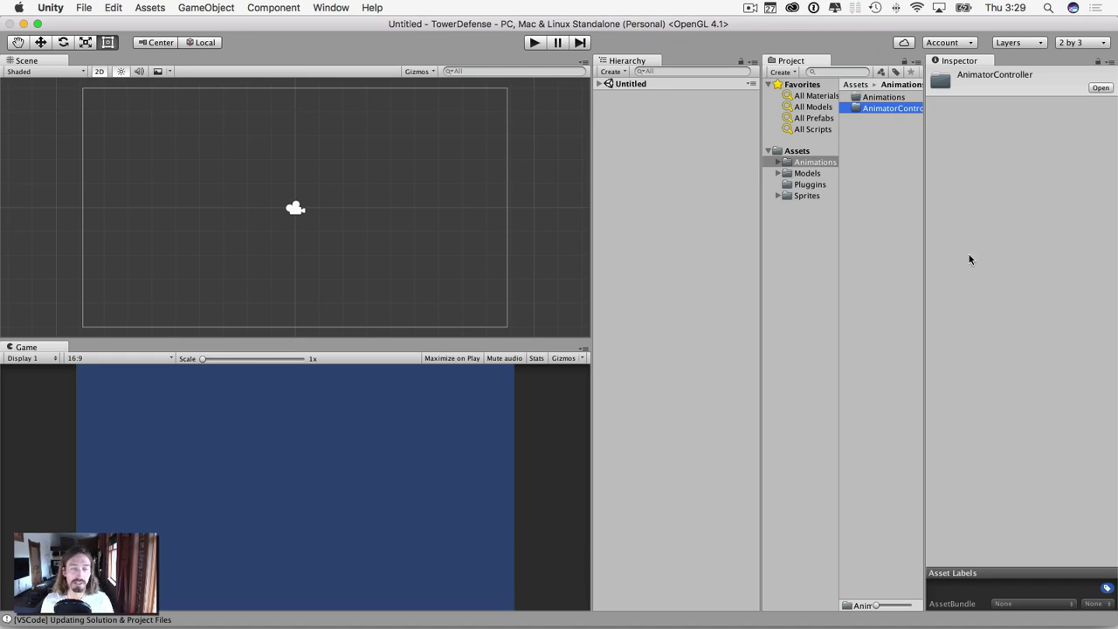
Create a folder named Prefabs directly inside the Assets folder
{"action": "left_click", "coordinate": [793, 151]}
{"action": "right_click", "coordinate": [793, 153]}
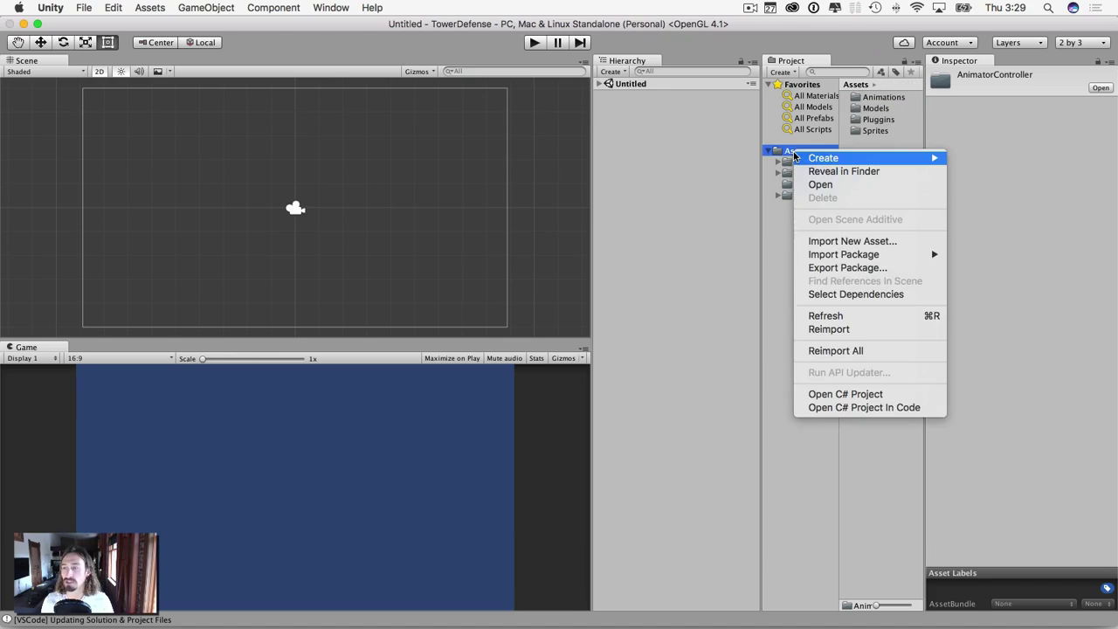
{"action": "mouse_move", "coordinate": [843, 160]}
{"action": "left_click", "coordinate": [990, 156]}
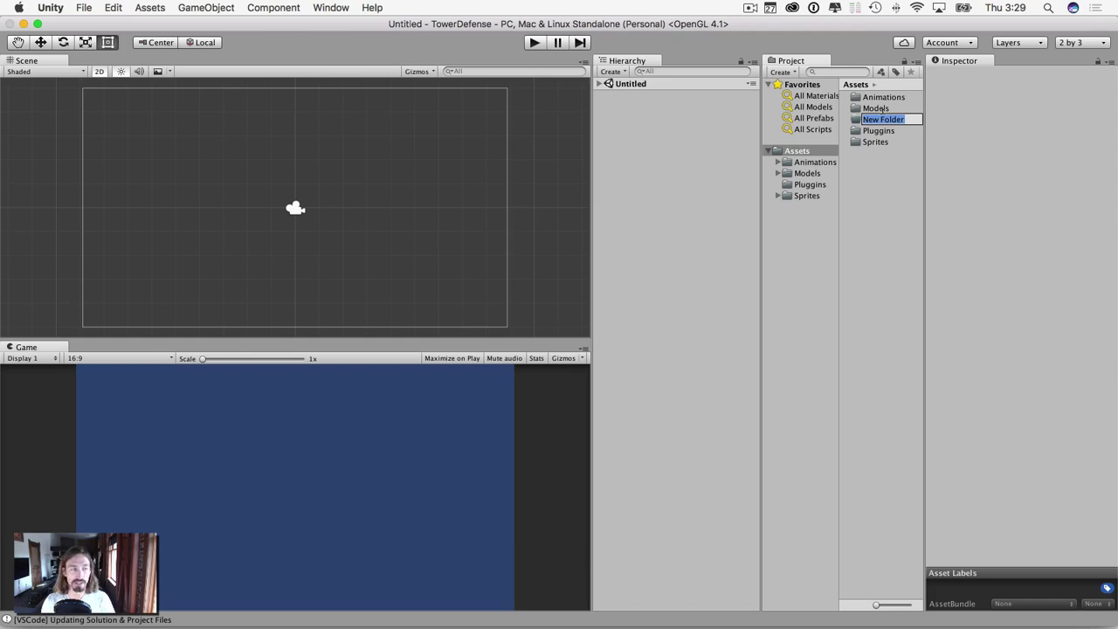
{"action": "type", "text": "Prefabs"}
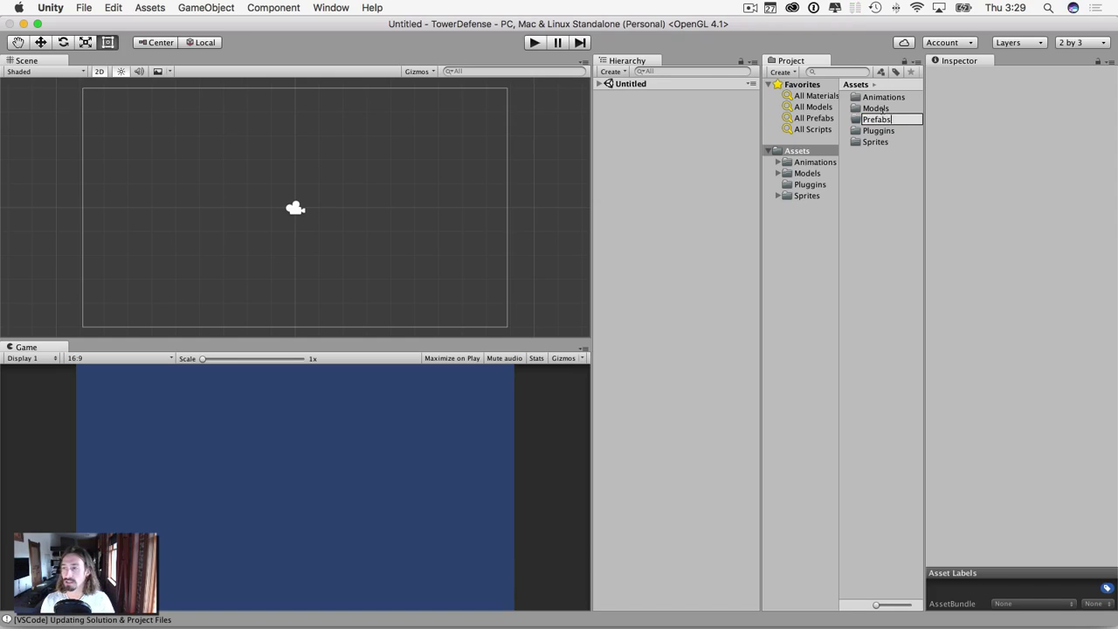
{"action": "key", "text": "Return"}
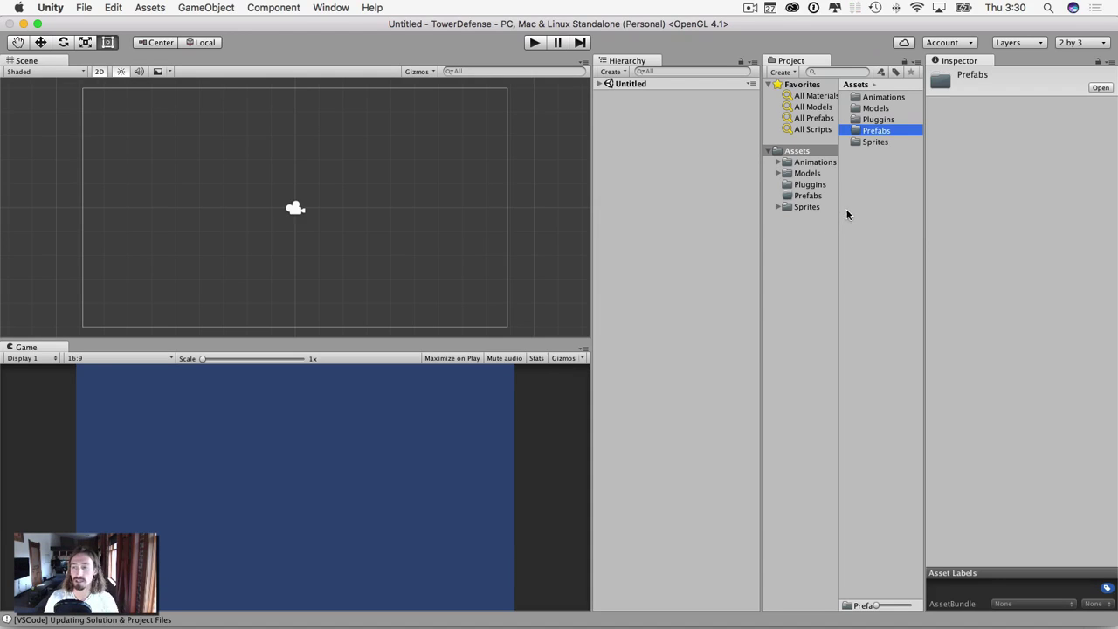
Create a folder named Scripts directly inside the Assets folder
{"action": "right_click", "coordinate": [790, 153]}
{"action": "mouse_move", "coordinate": [938, 161]}
{"action": "left_click", "coordinate": [994, 161]}
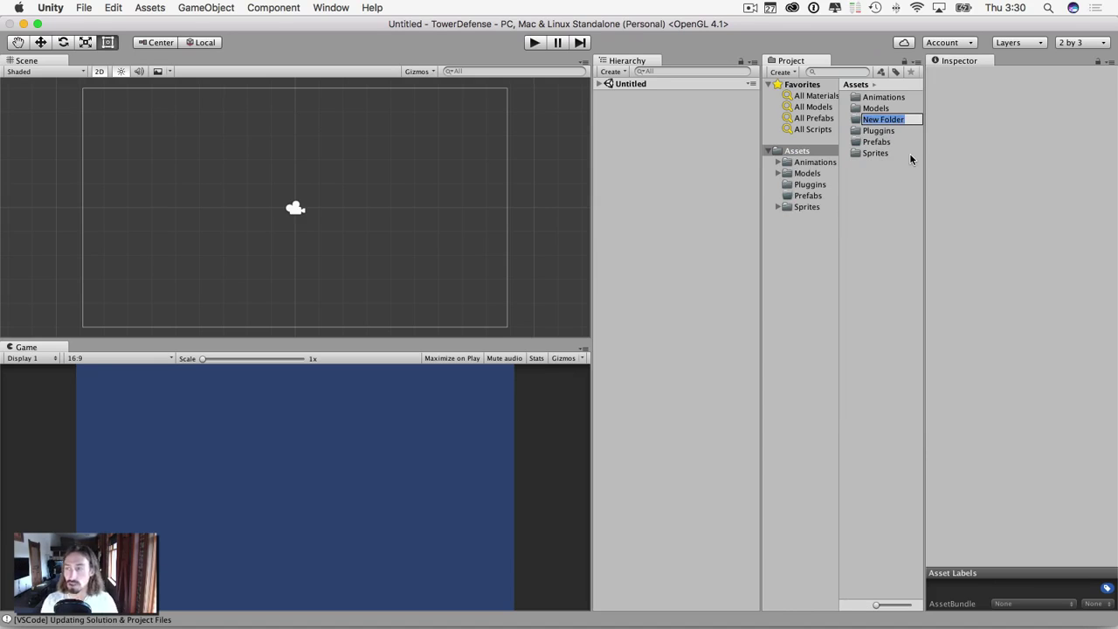
{"action": "type", "text": "Scripts"}
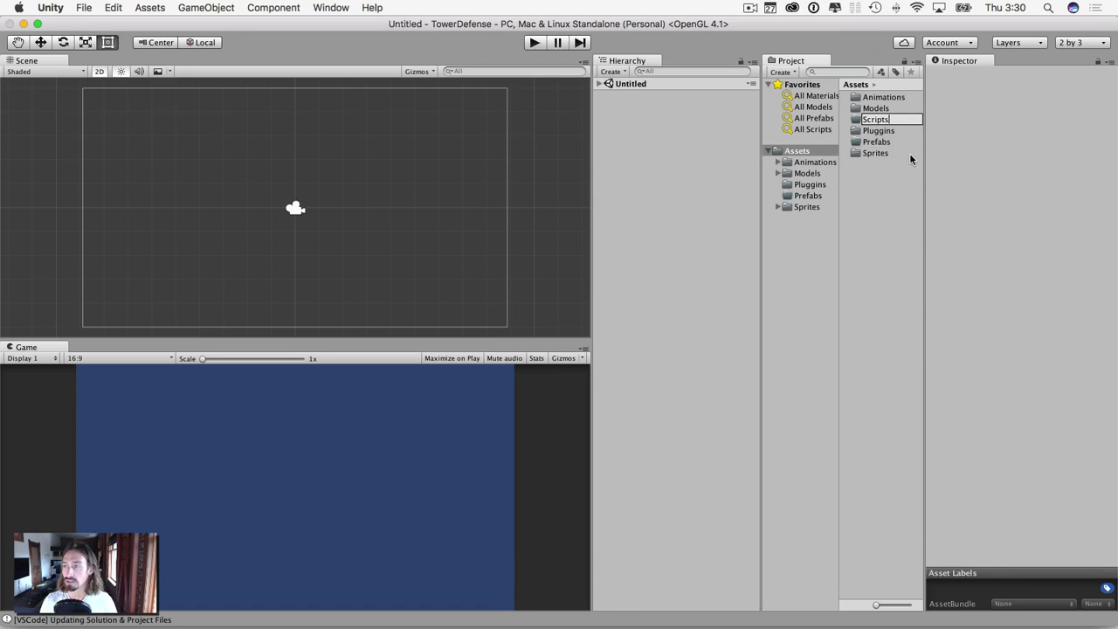
{"action": "key", "text": "Return"}
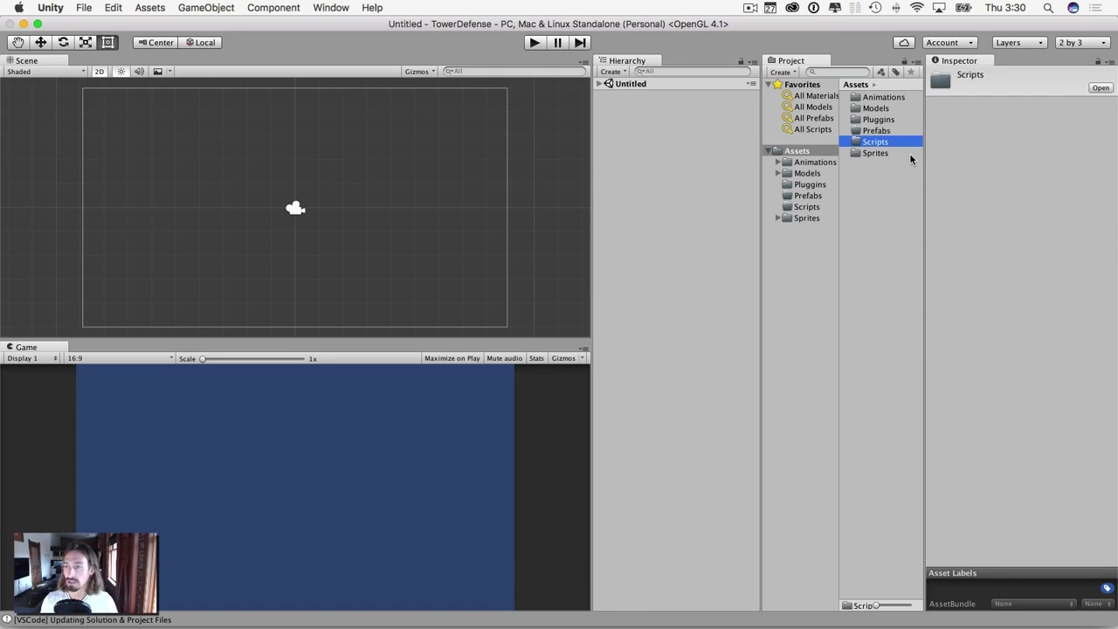
Create a folder named Scenes directly inside the Assets folder
{"action": "right_click", "coordinate": [785, 151]}
{"action": "mouse_move", "coordinate": [812, 157]}
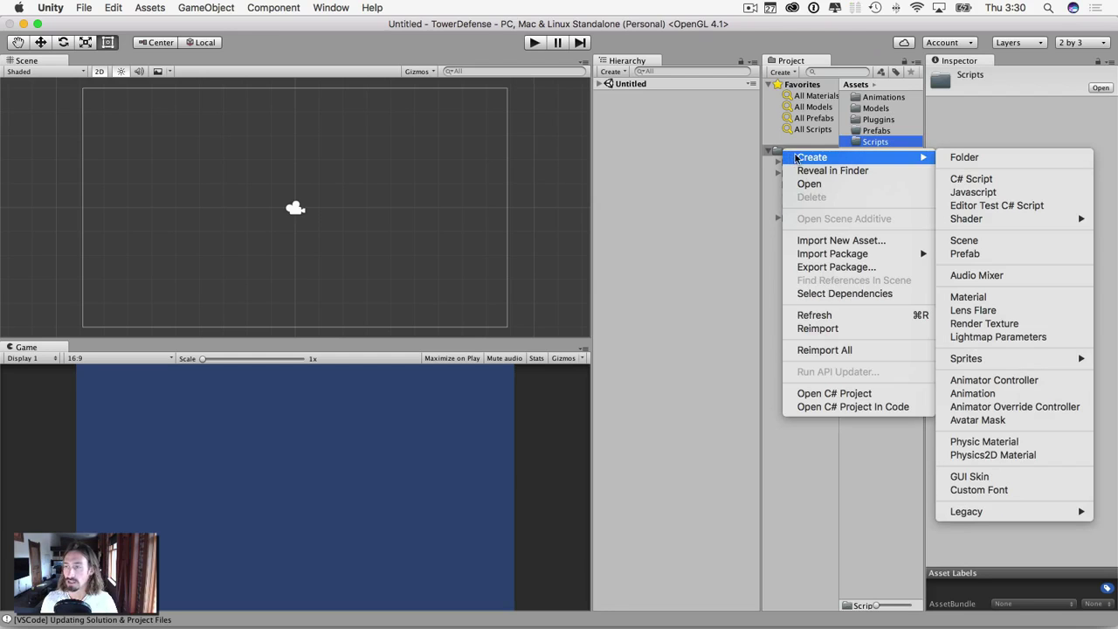
{"action": "left_click", "coordinate": [964, 157]}
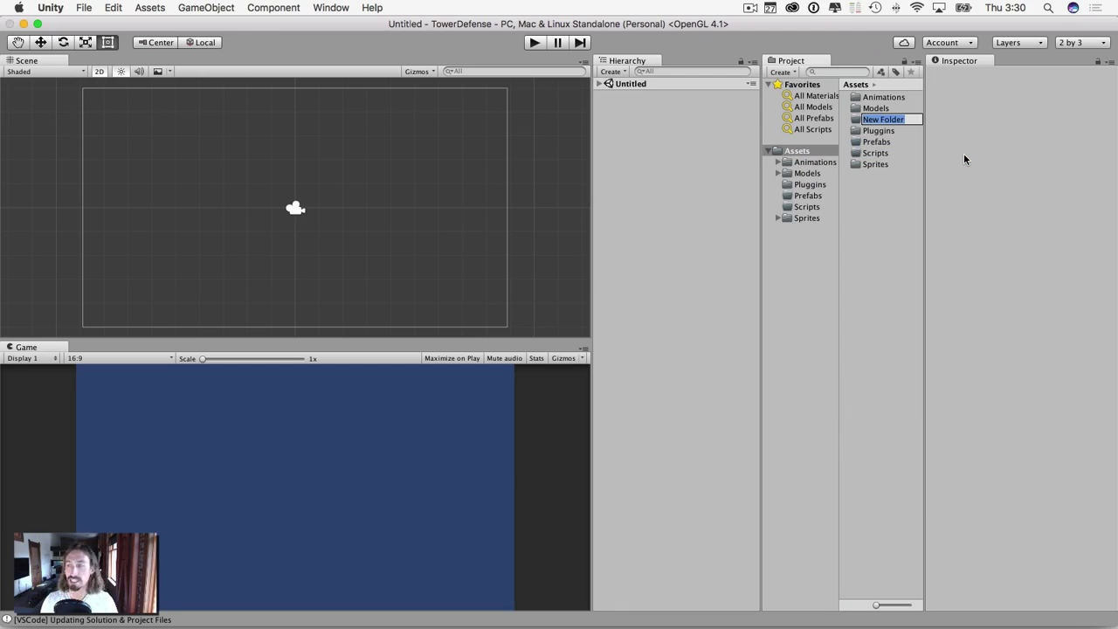
{"action": "type", "text": "Sce"}
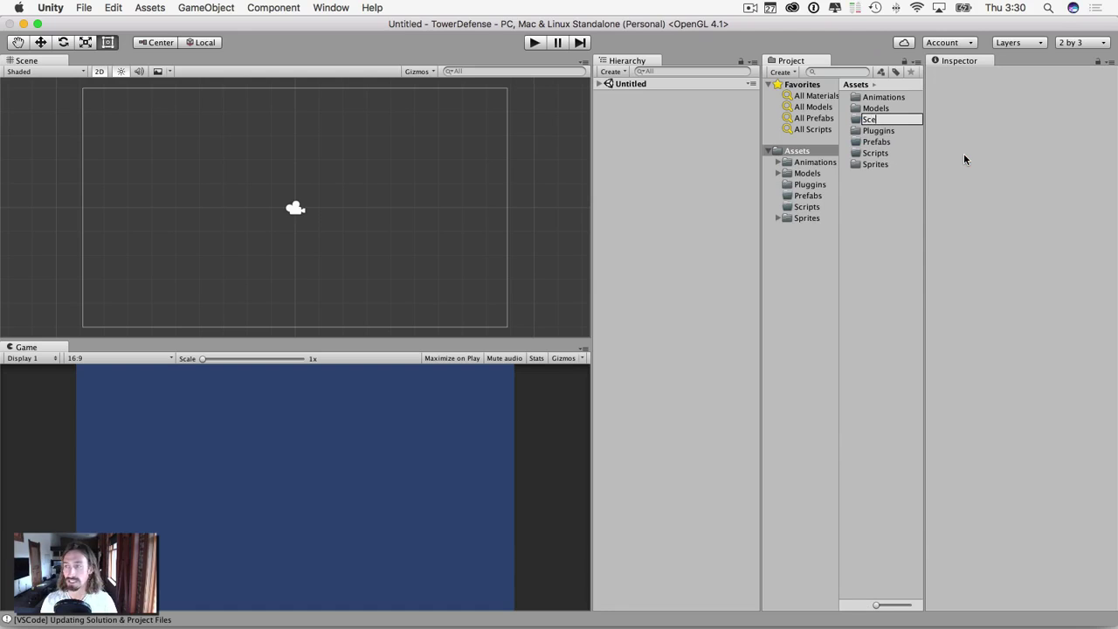
{"action": "type", "text": "nes"}
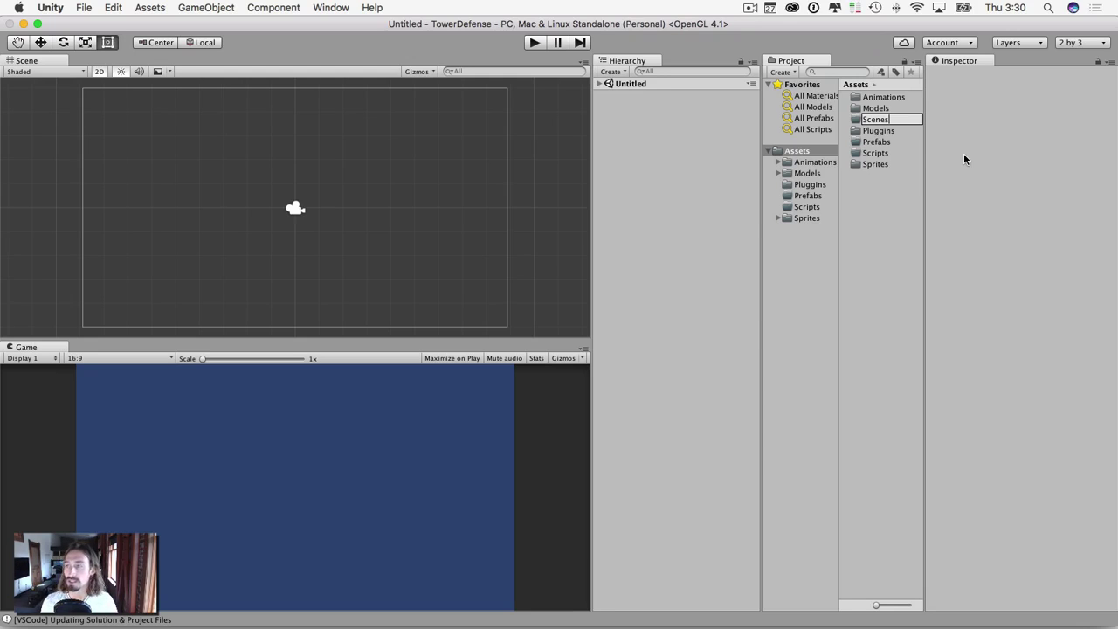
{"action": "key", "text": "Return"}
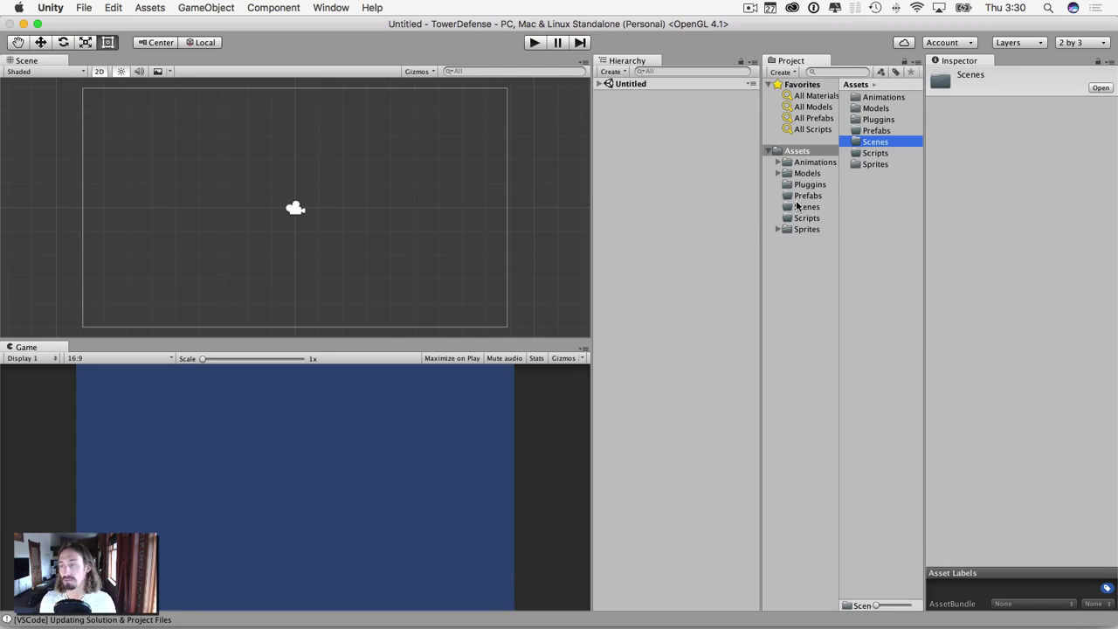
Save the untitled scene as Level1 in the Assets folder
{"action": "left_click", "coordinate": [624, 84]}
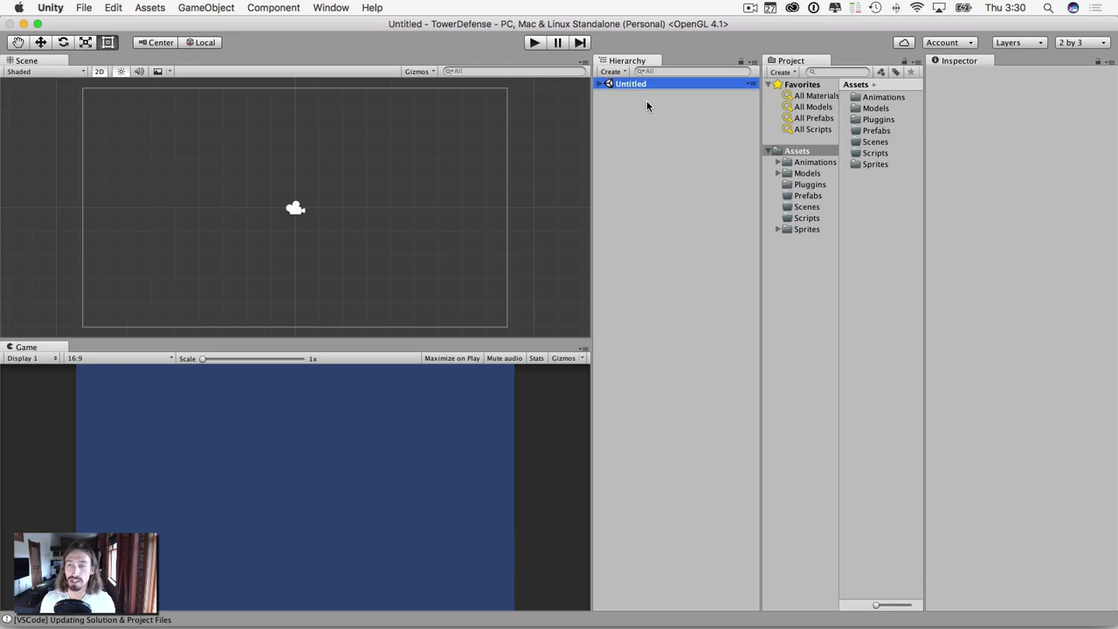
{"action": "key", "text": "super+s"}
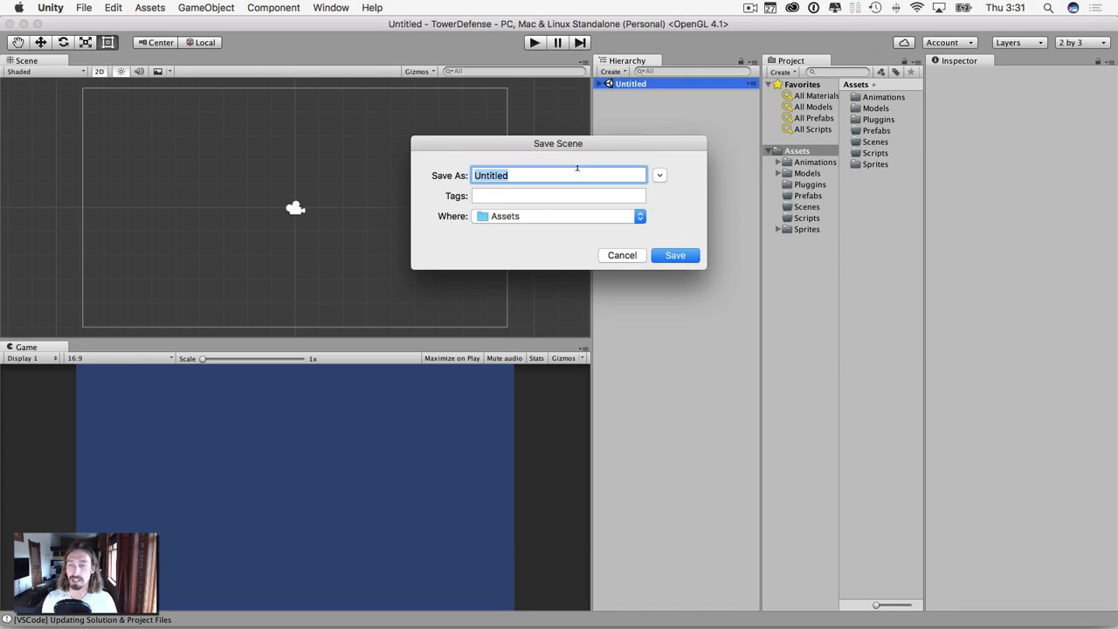
{"action": "type", "text": "Leve"}
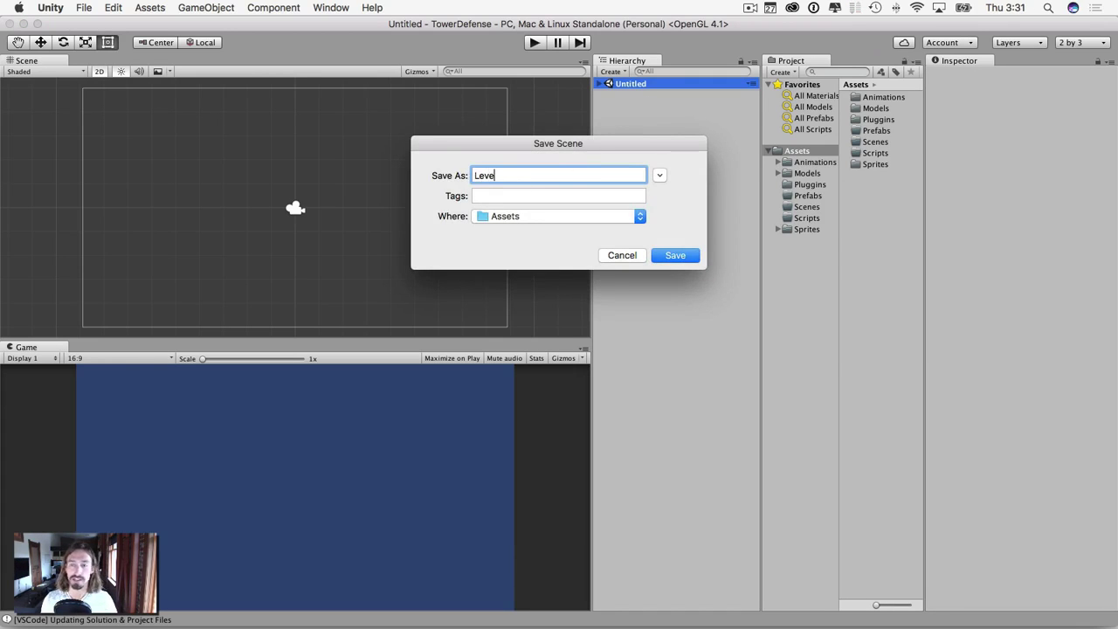
{"action": "type", "text": "ls"}
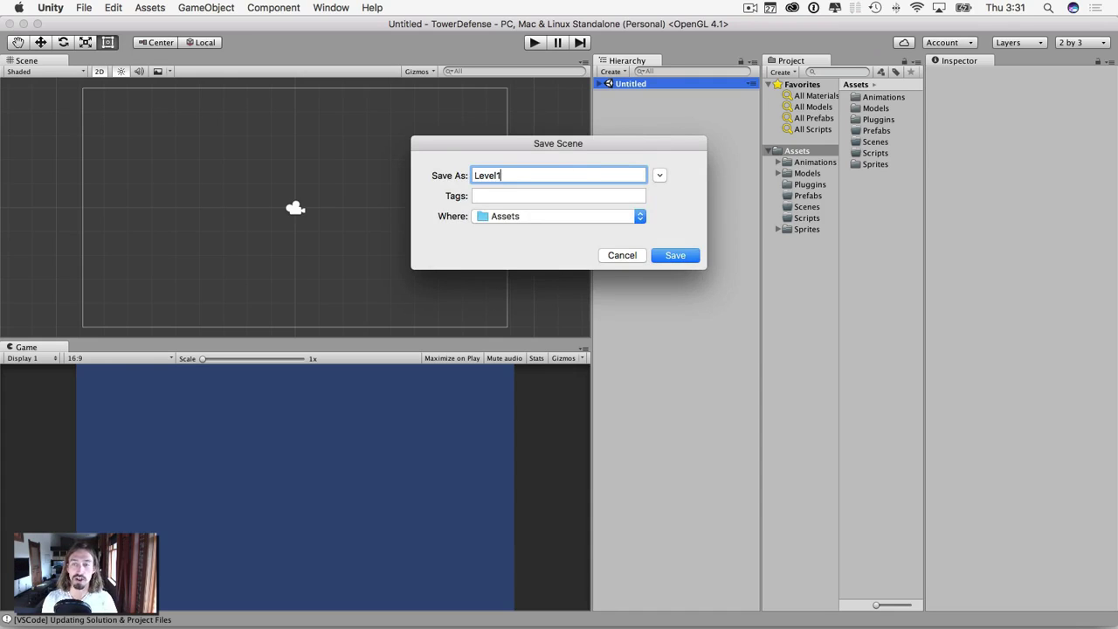
{"action": "left_click", "coordinate": [668, 254]}
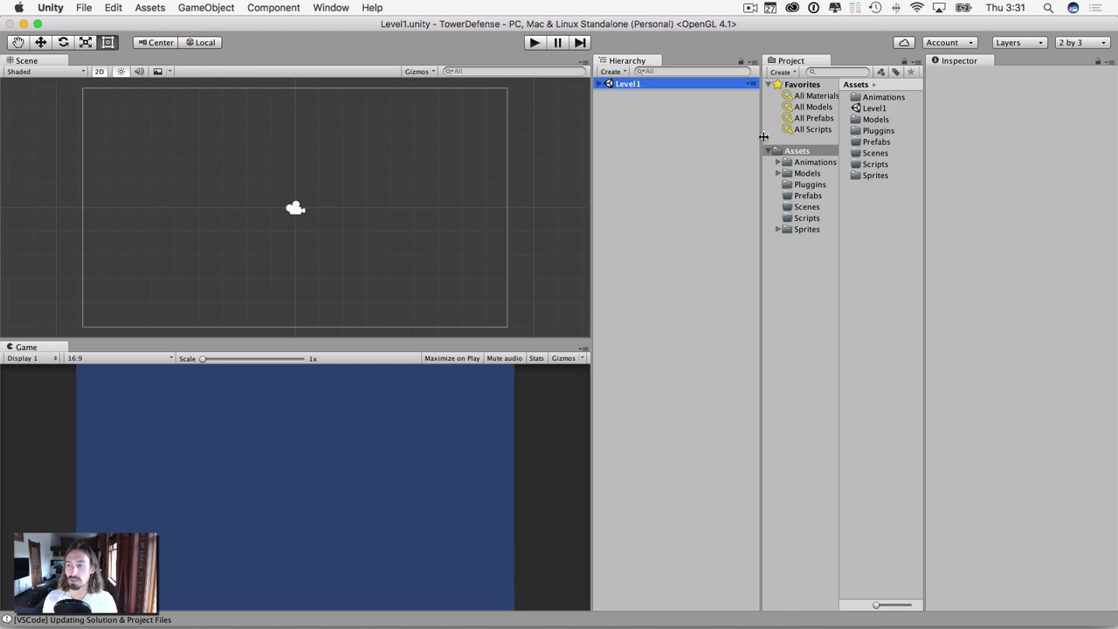
Move the Level1 scene file into the Scenes folder and show that folder's contents
{"action": "left_click", "coordinate": [873, 109]}
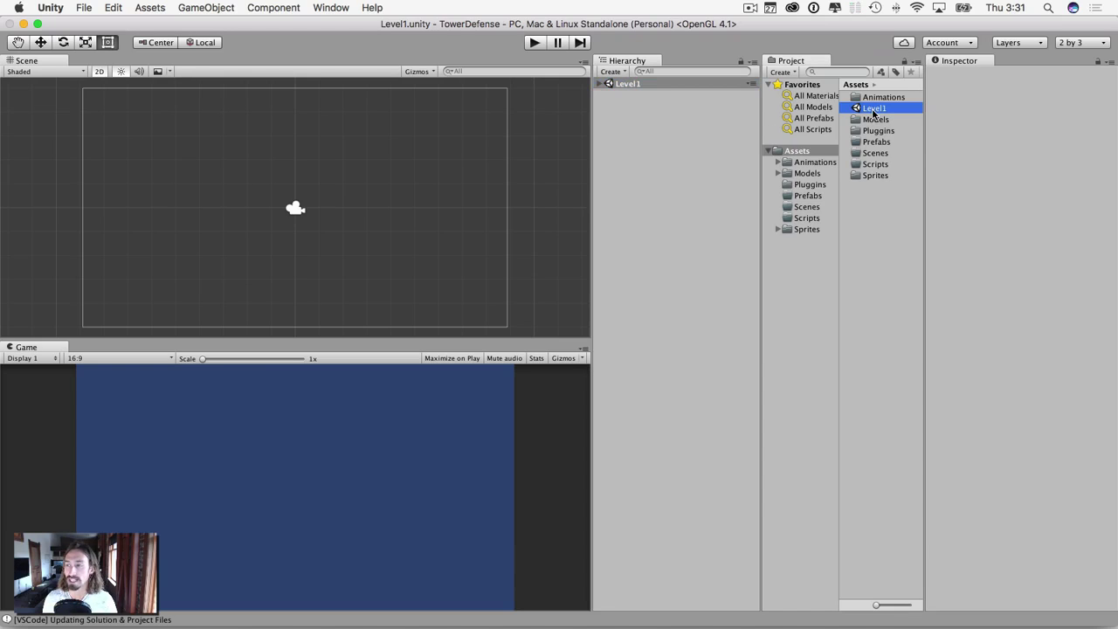
{"action": "left_click_drag", "start_coordinate": [872, 112], "coordinate": [798, 208]}
{"action": "left_click", "coordinate": [594, 230]}
{"action": "left_click", "coordinate": [804, 210]}
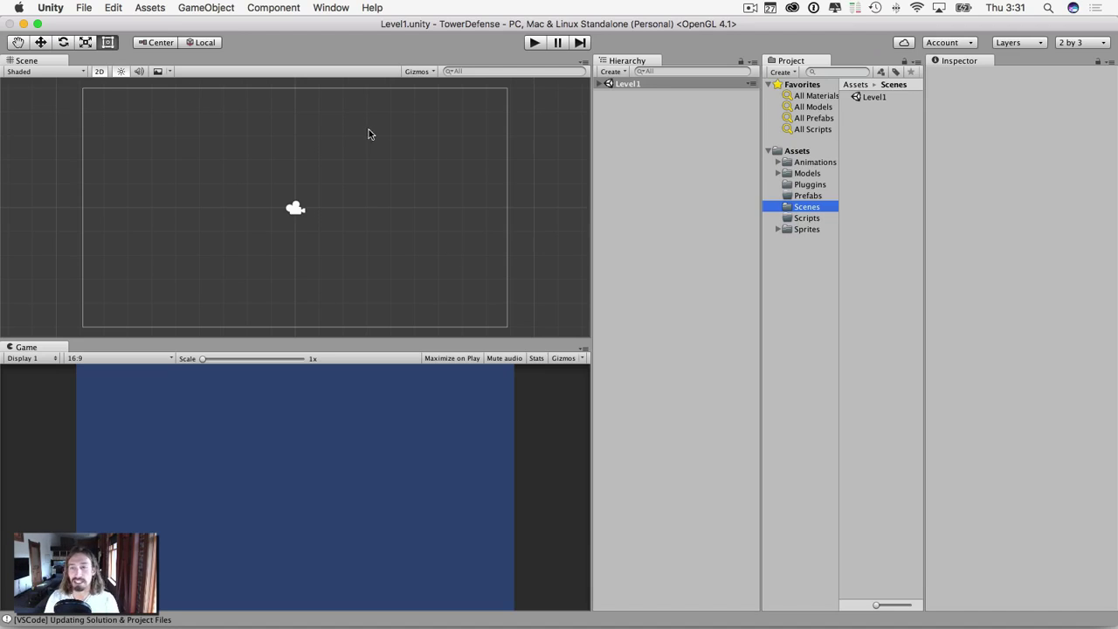
Expand the Sprites folder and create an empty game object named Map1 in the Level1 scene
{"action": "left_click", "coordinate": [777, 229]}
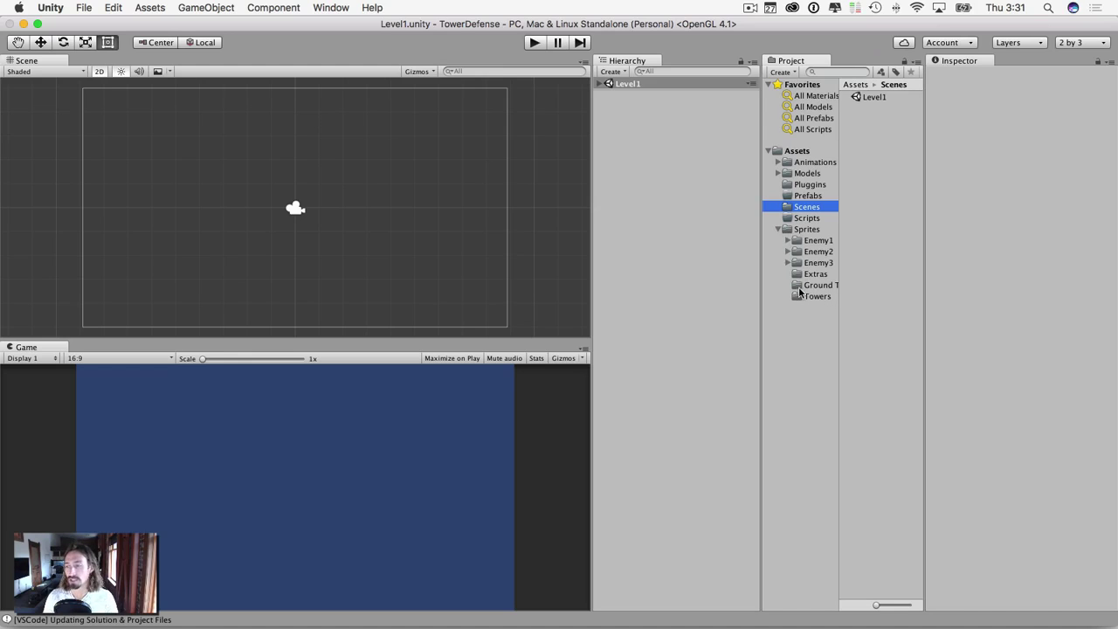
{"action": "left_click", "coordinate": [613, 71]}
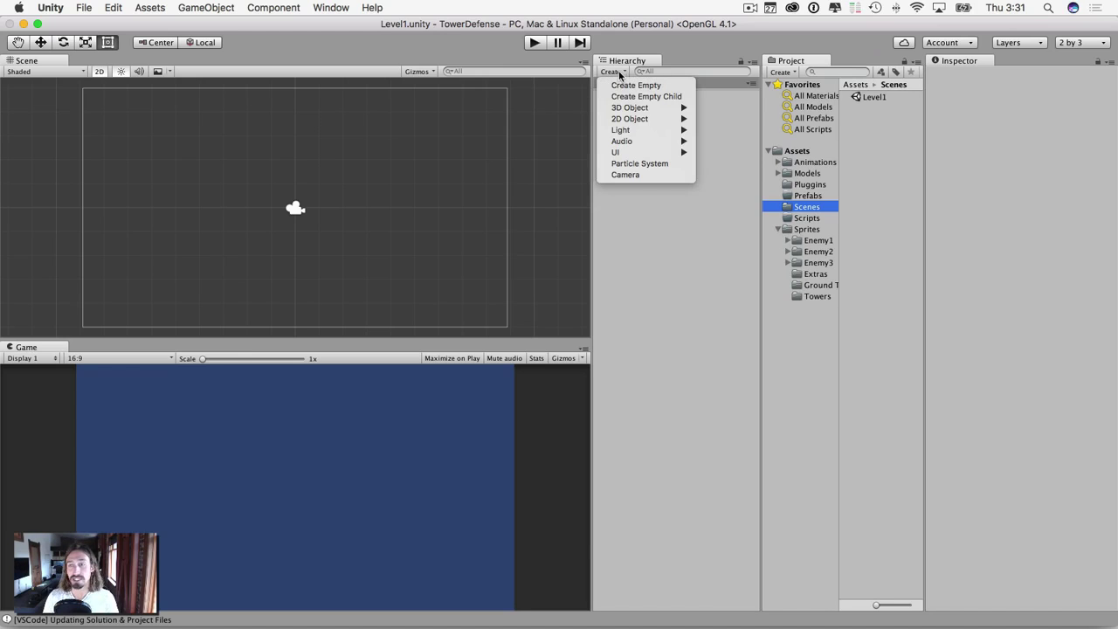
{"action": "left_click", "coordinate": [647, 85]}
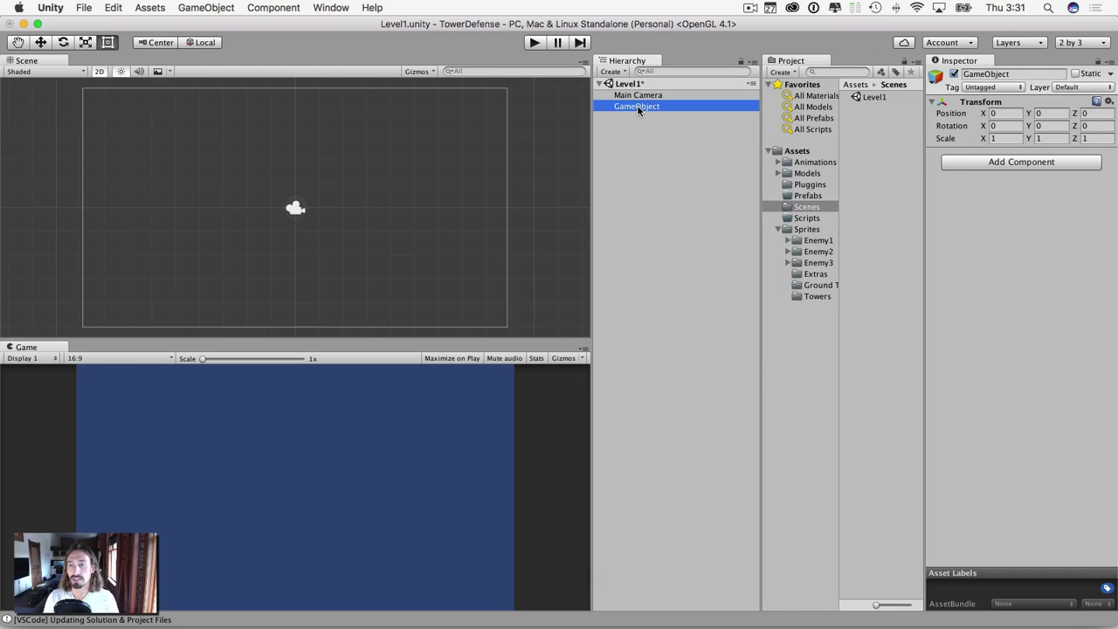
{"action": "left_click", "coordinate": [637, 107]}
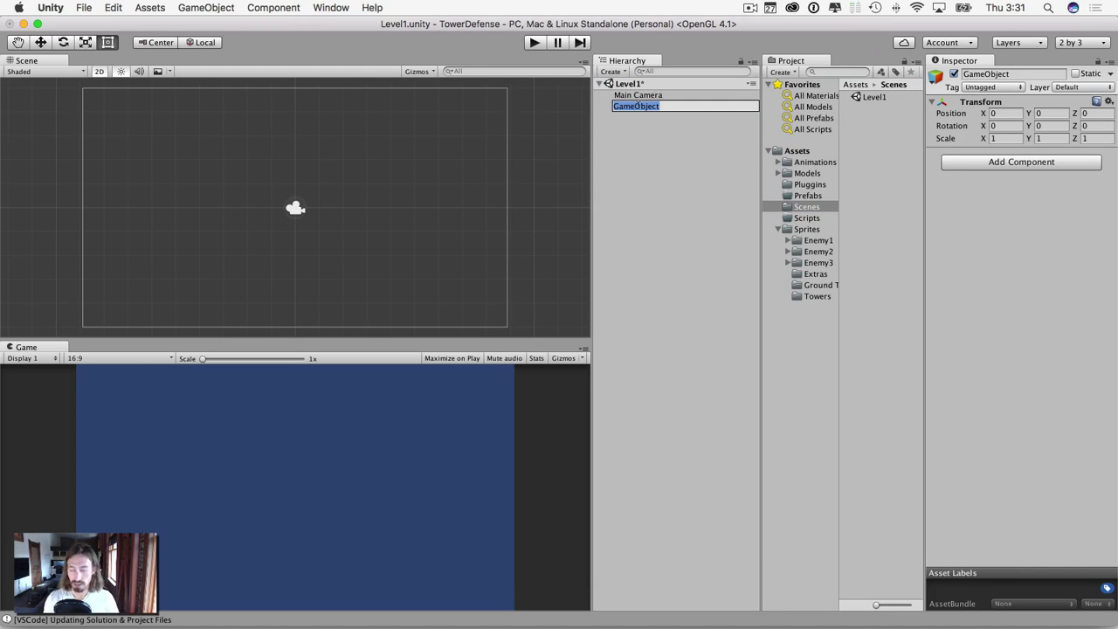
{"action": "type", "text": "Map"}
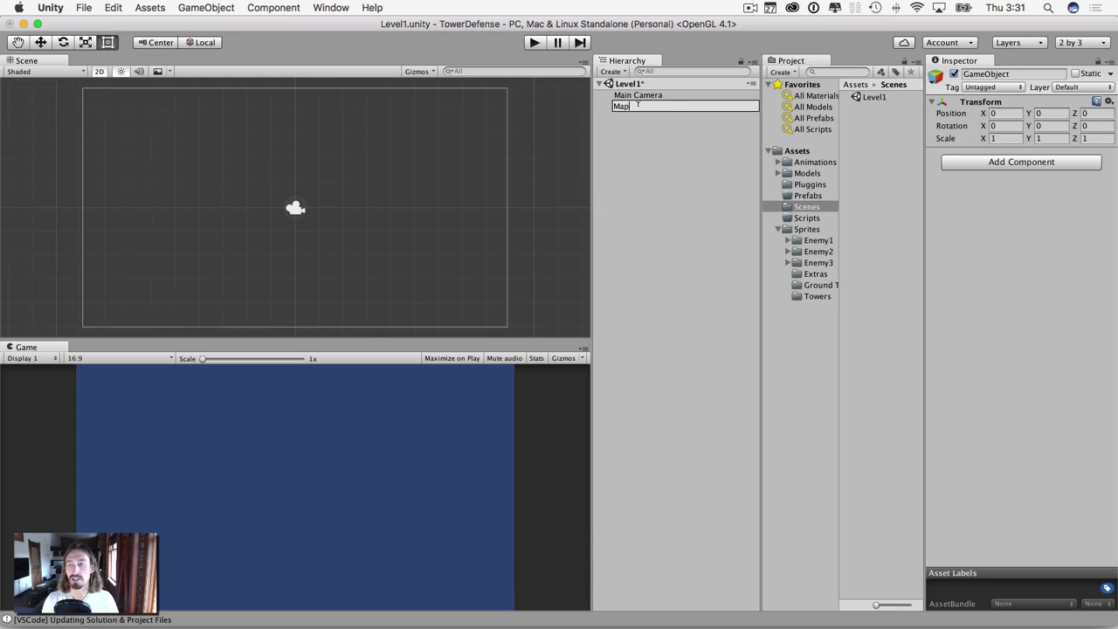
{"action": "type", "text": "1"}
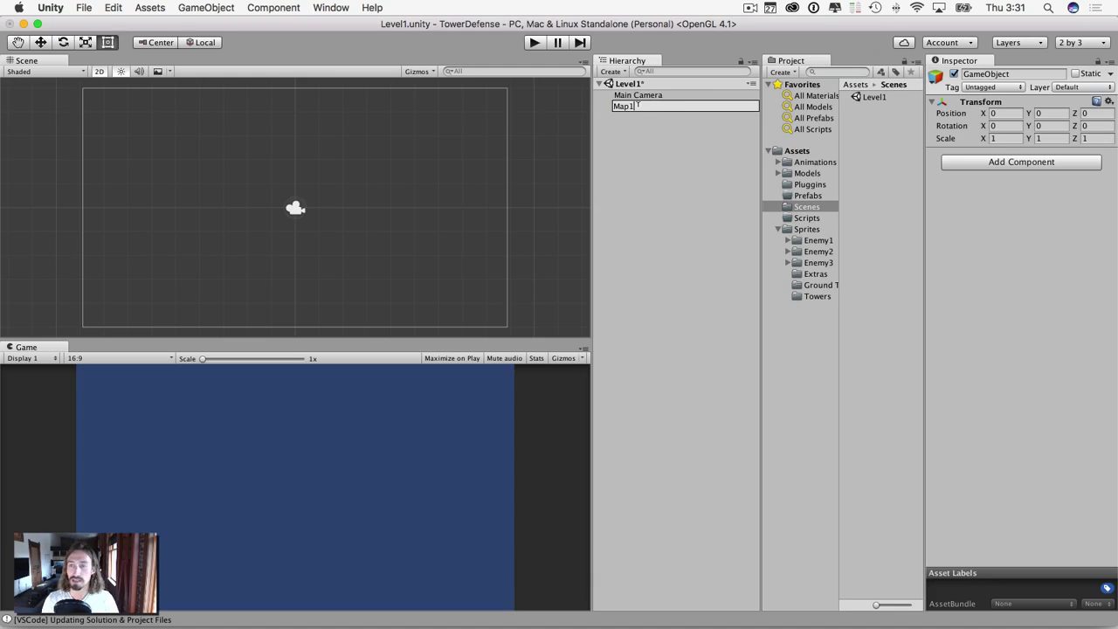
{"action": "key", "text": "Return"}
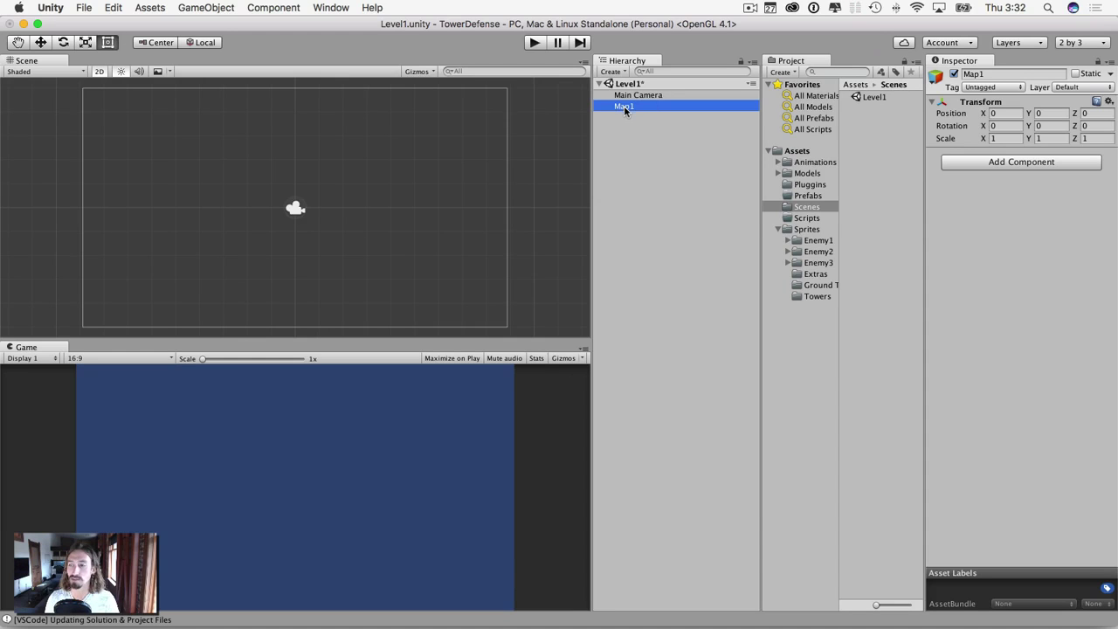
Place the GrassGround sprite near the scene's center and the BuildGround sprite beside it, at about X 3.72, Y 0.09
{"action": "left_click", "coordinate": [812, 286]}
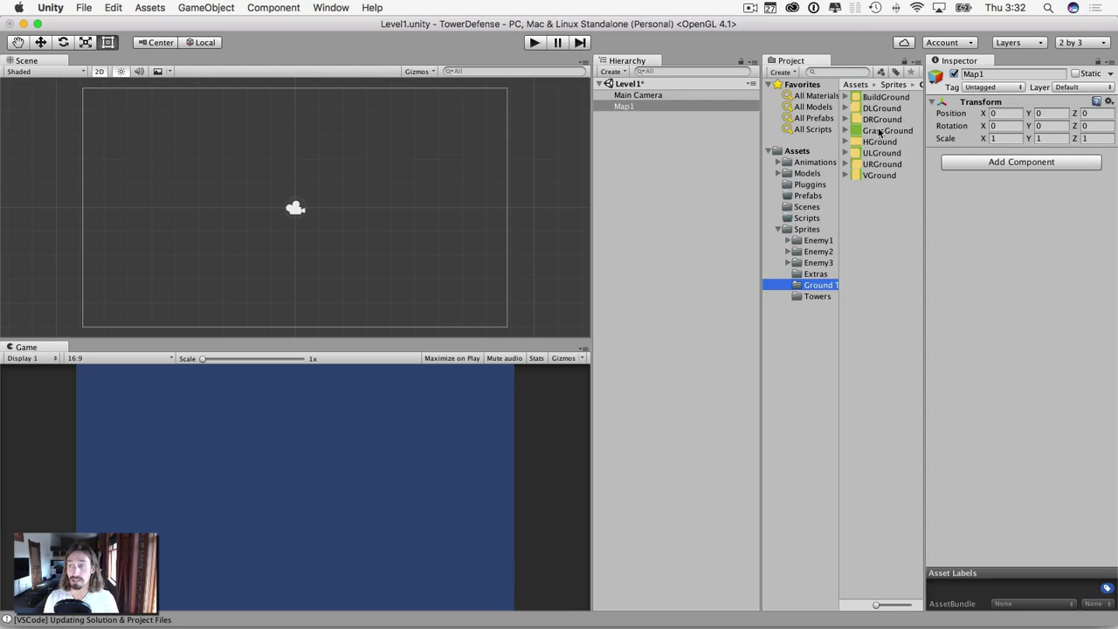
{"action": "left_click_drag", "start_coordinate": [879, 133], "coordinate": [295, 217]}
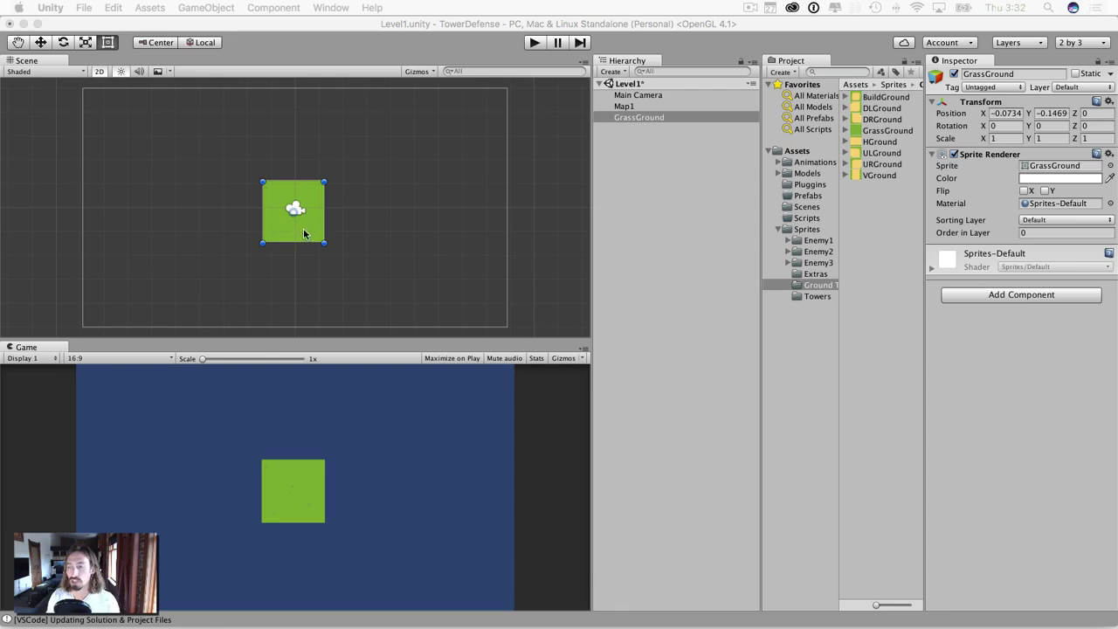
{"action": "left_click", "coordinate": [880, 97]}
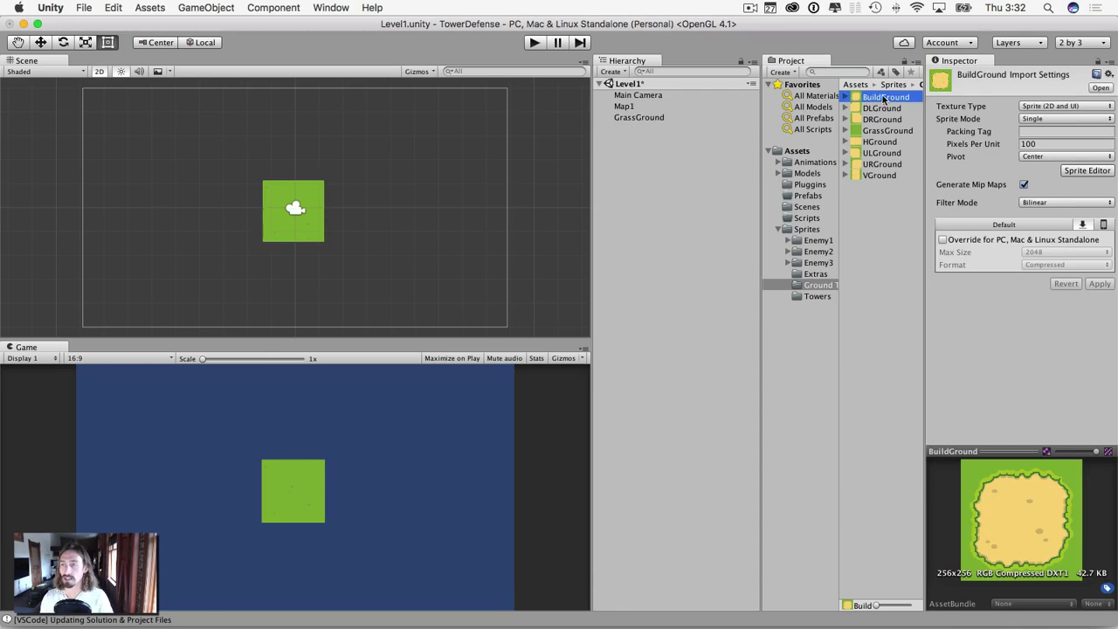
{"action": "left_click_drag", "start_coordinate": [885, 98], "coordinate": [362, 214]}
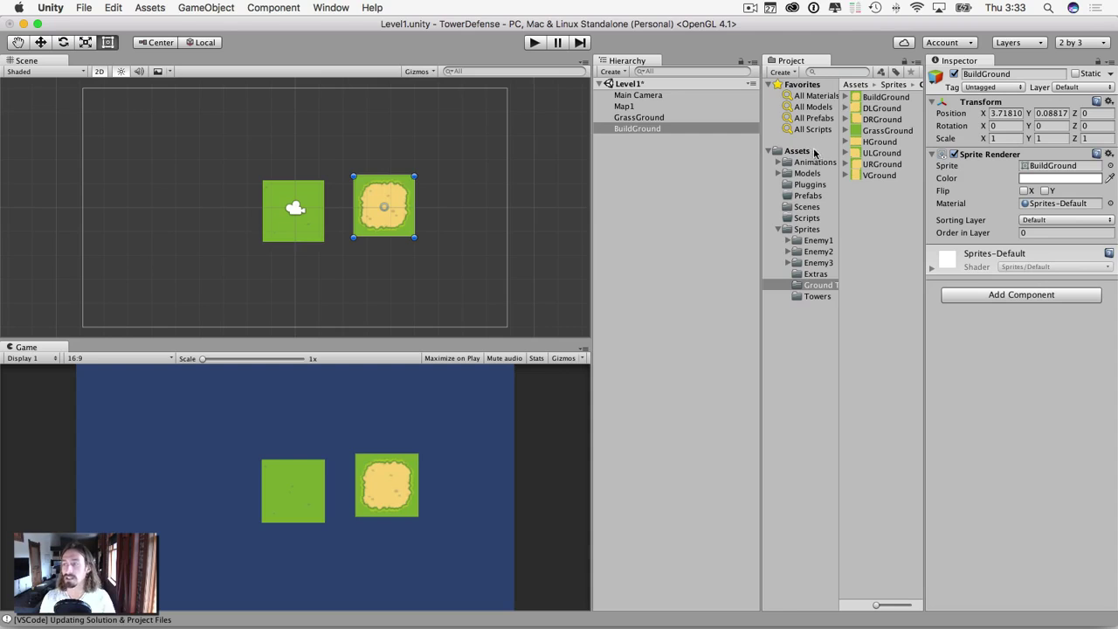
Set the BuildGround sprite's Pixels Per Unit to 300 and apply the import settings
{"action": "left_click", "coordinate": [878, 102]}
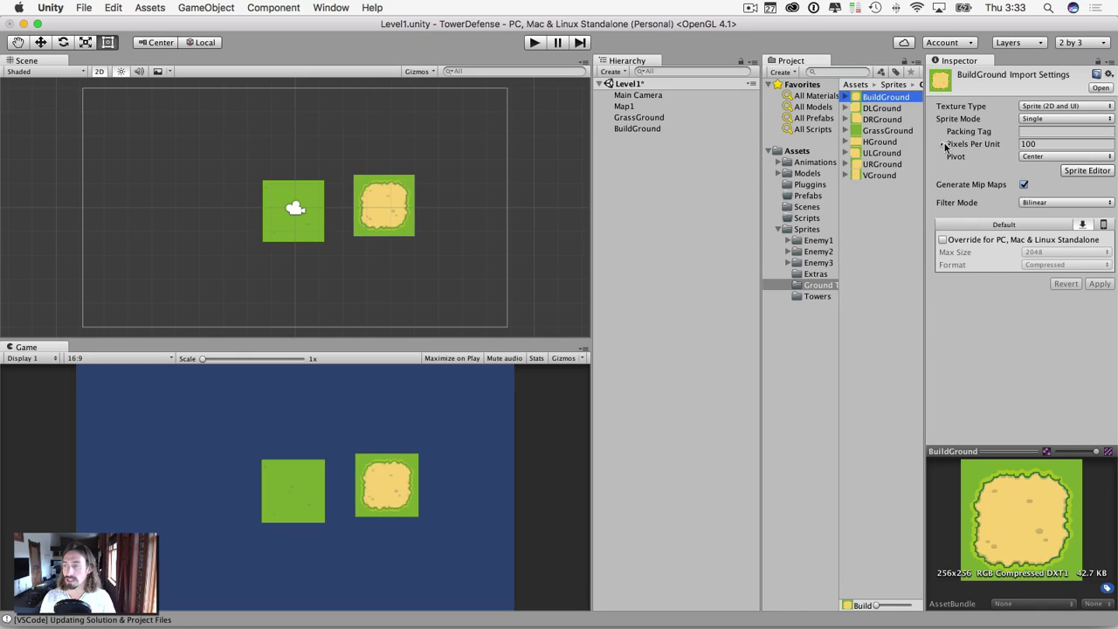
{"action": "left_click", "coordinate": [1022, 143]}
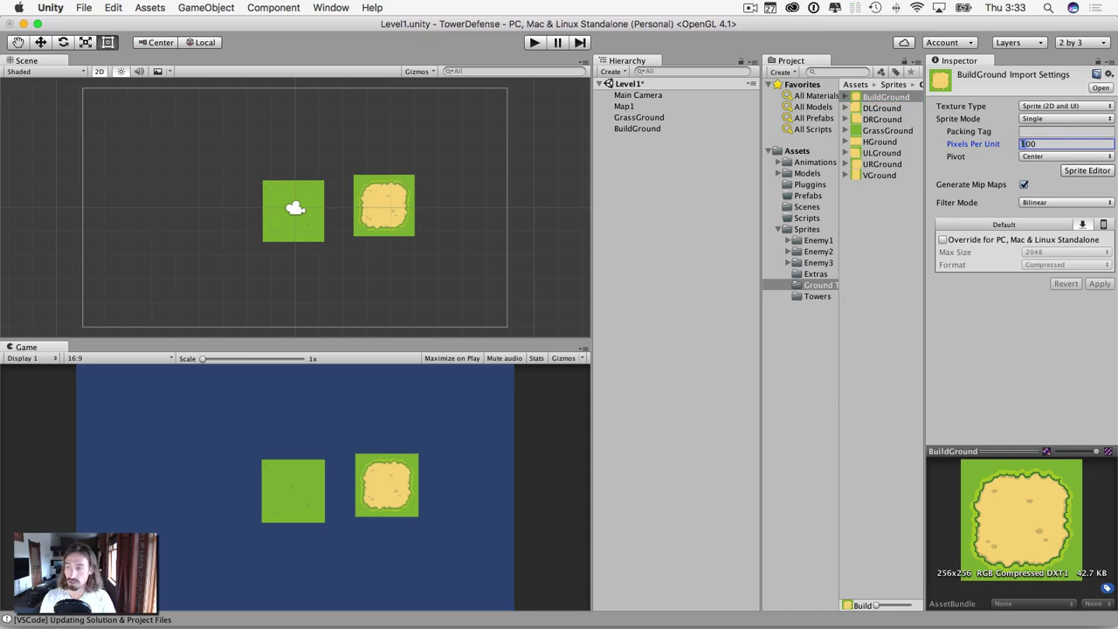
{"action": "type", "text": "300"}
{"action": "key", "text": "Tab"}
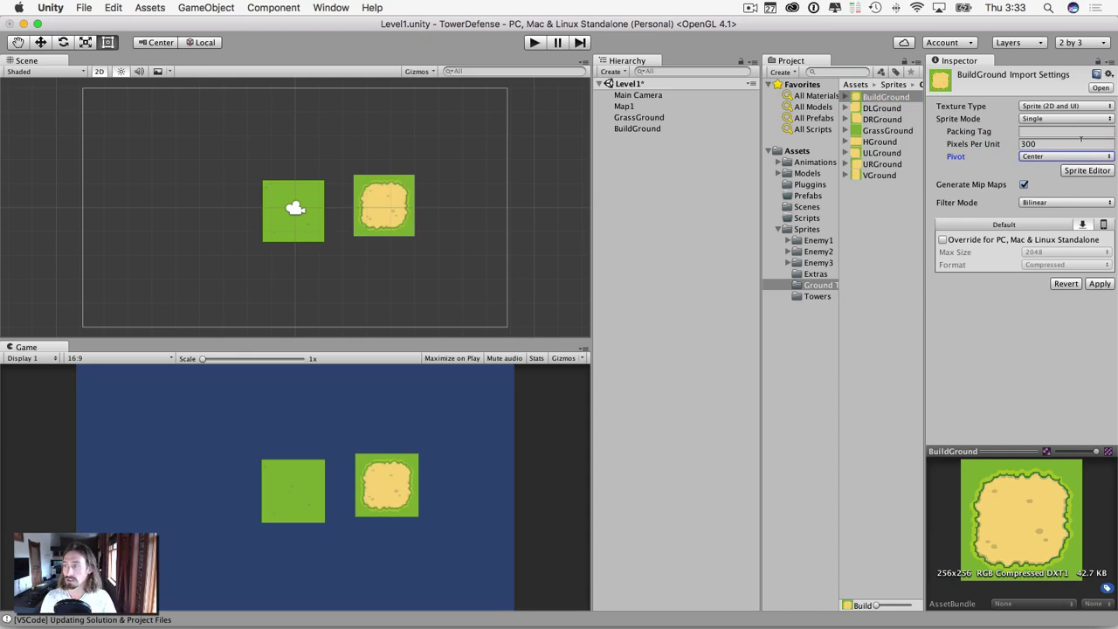
{"action": "left_click", "coordinate": [1099, 284]}
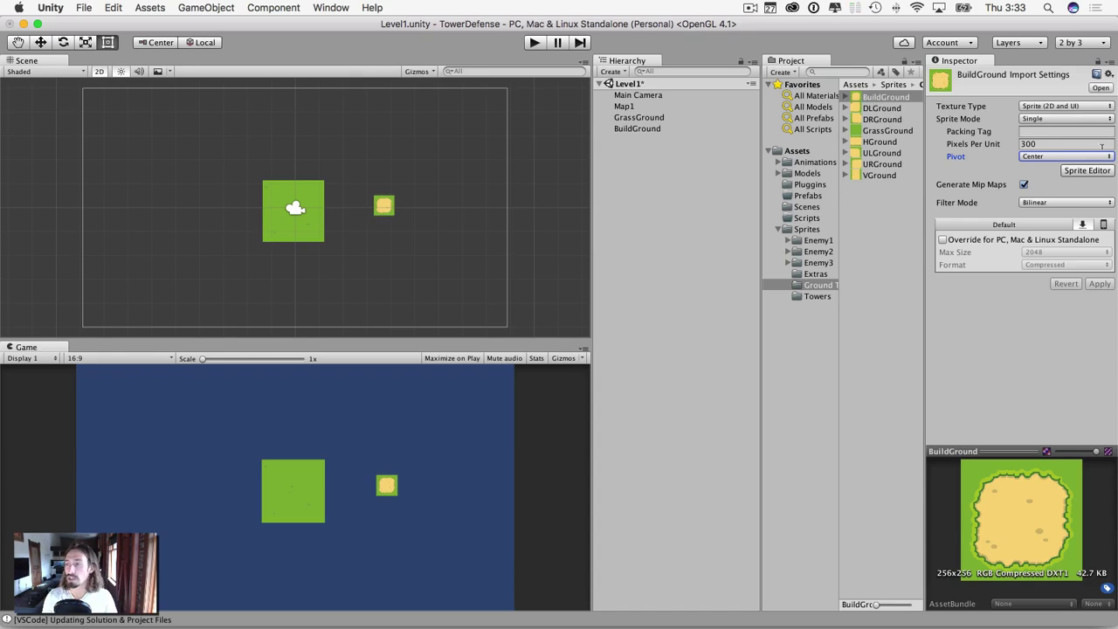
Set Pixels Per Unit to 300 for all the other ground sprites, DLGround through VGround, and apply it
{"action": "left_click", "coordinate": [881, 108]}
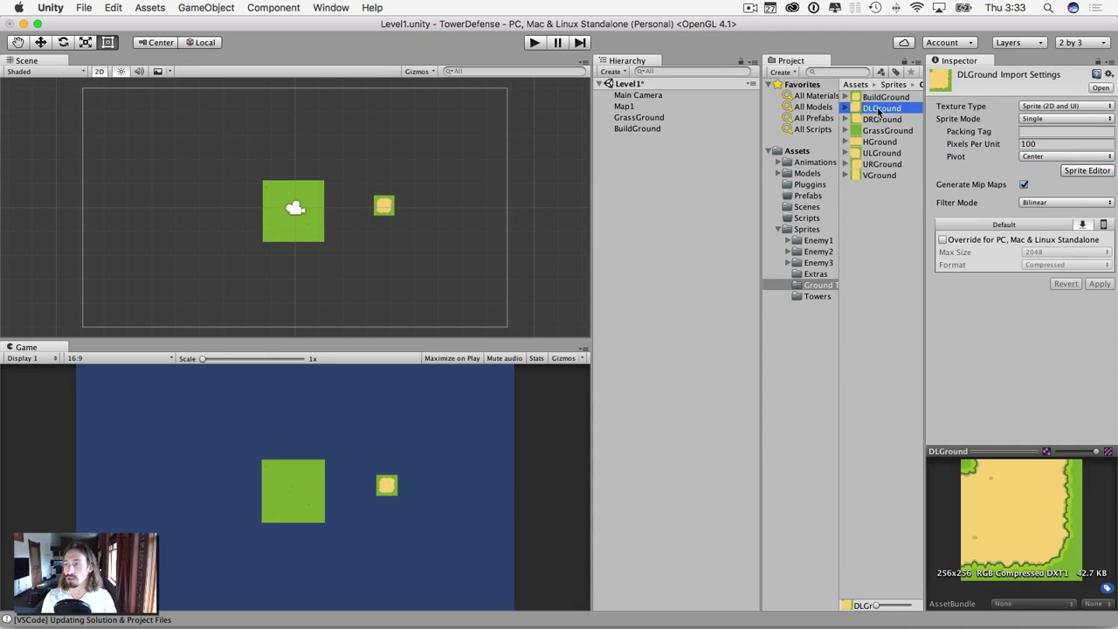
{"action": "left_click", "coordinate": [881, 178], "text": "shift"}
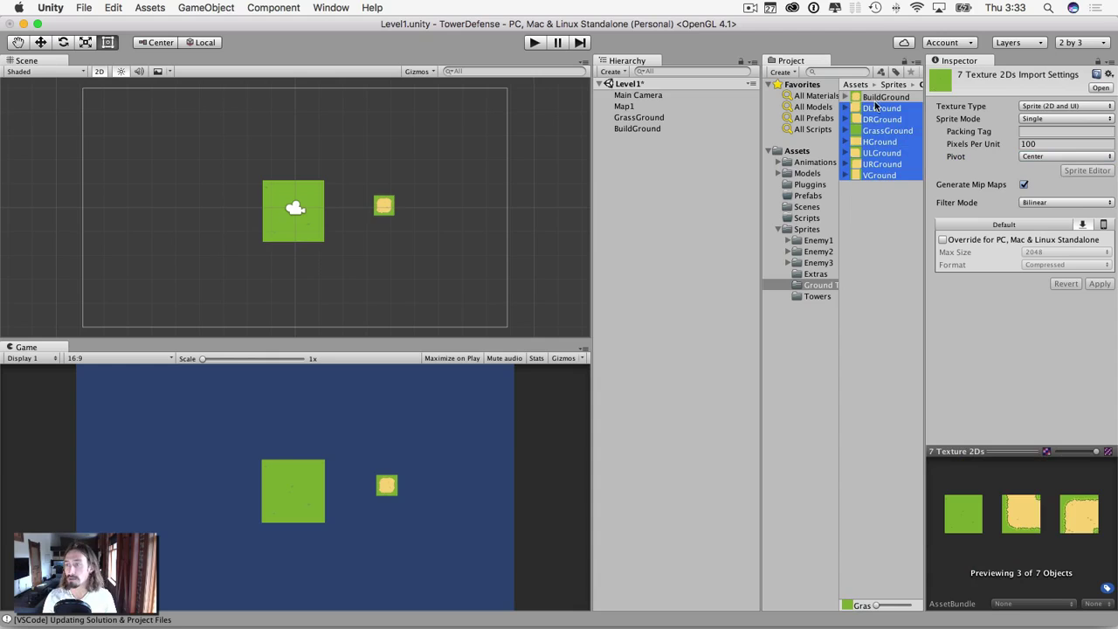
{"action": "left_click", "coordinate": [1056, 140]}
{"action": "type", "text": "300"}
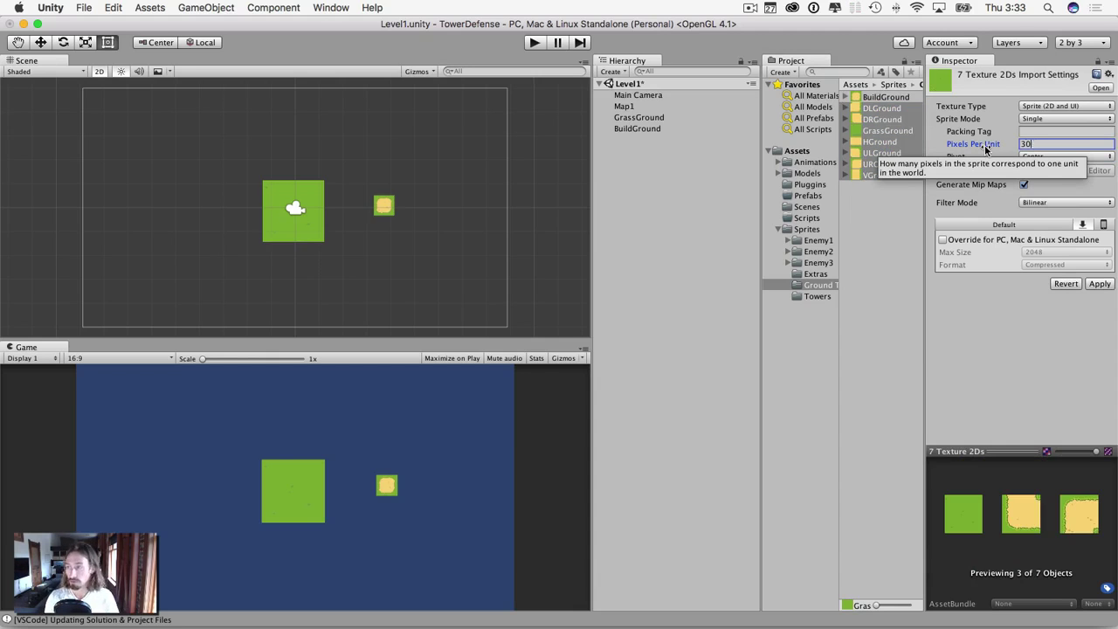
{"action": "left_click", "coordinate": [1100, 284]}
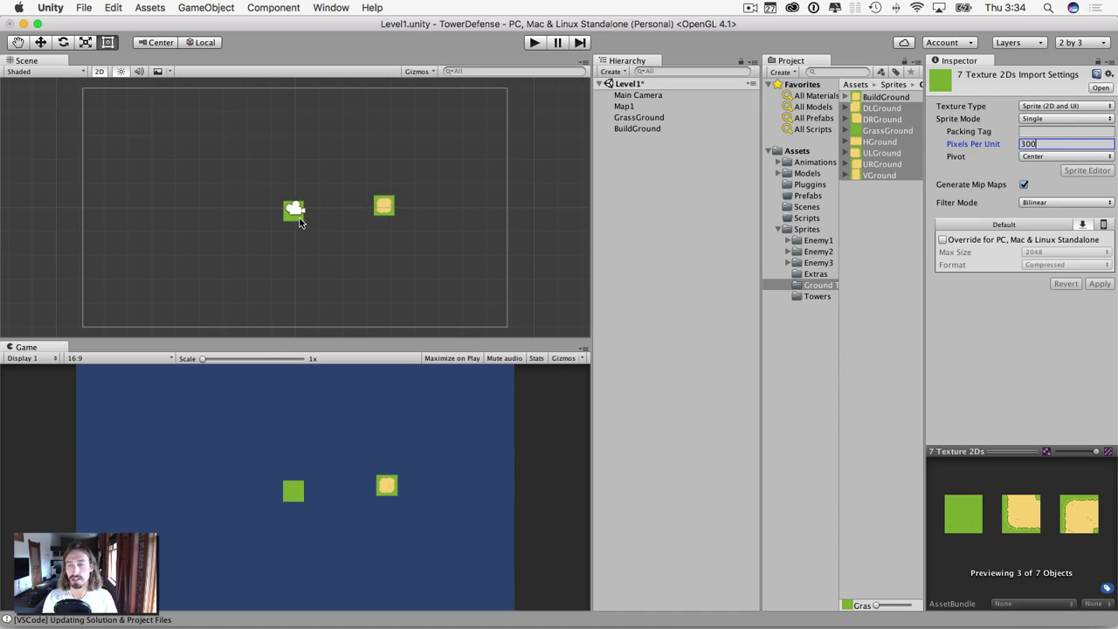
Switch to the Move tool and shift the GrassGround tile horizontally to about X 2.16
{"action": "left_click", "coordinate": [299, 221]}
{"action": "left_click", "coordinate": [295, 214]}
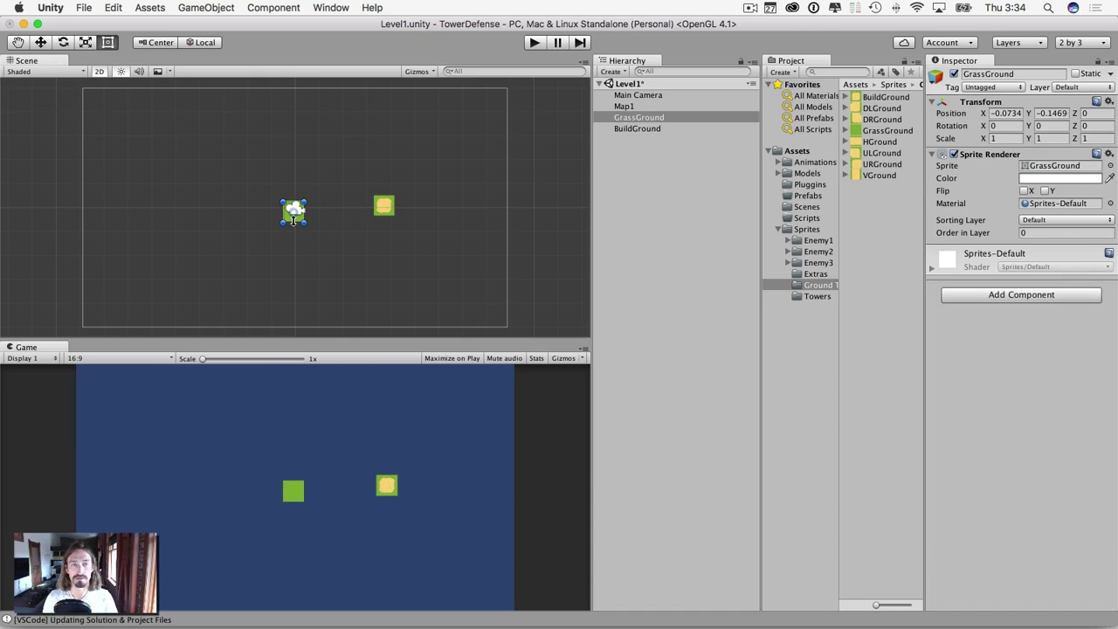
{"action": "left_click", "coordinate": [40, 44]}
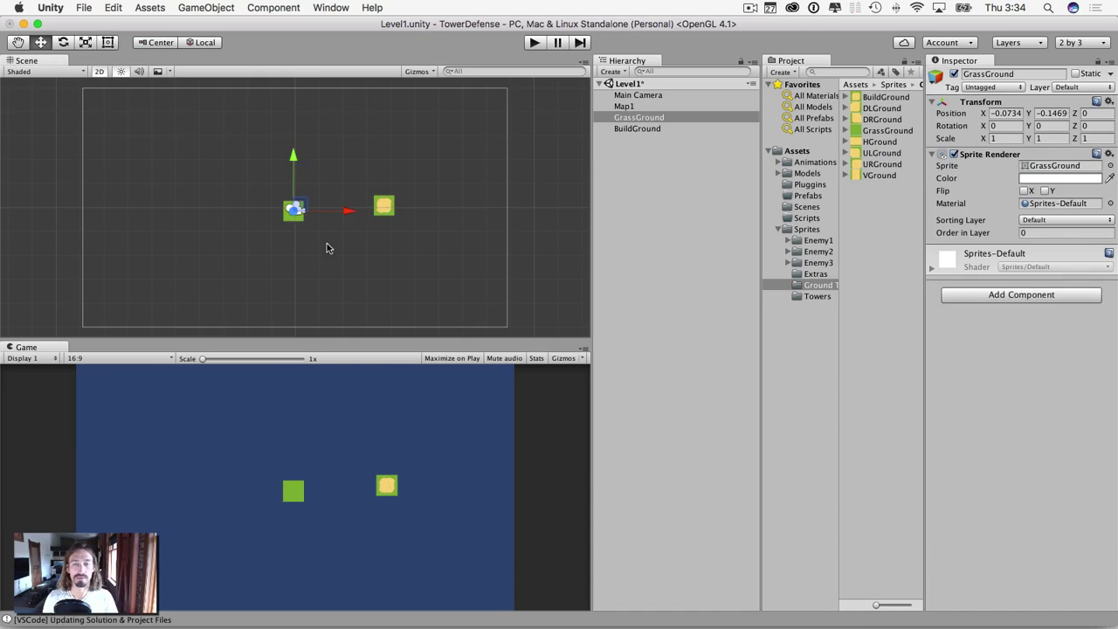
{"action": "left_click_drag", "start_coordinate": [317, 216], "coordinate": [347, 218]}
{"action": "left_click_drag", "start_coordinate": [368, 219], "coordinate": [366, 219]}
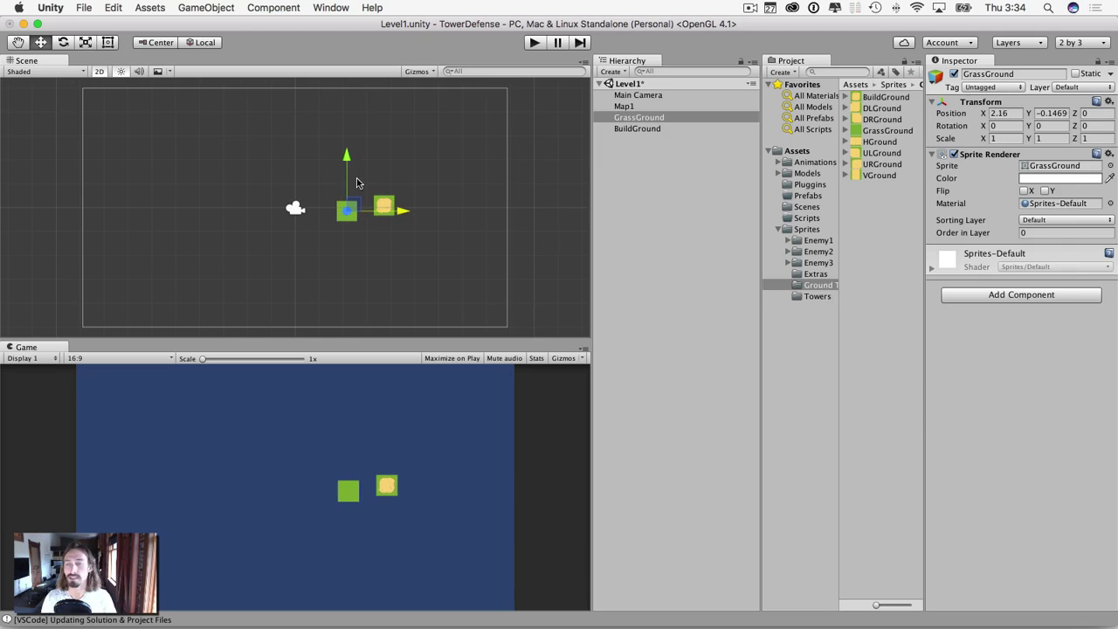
Delete the BuildGround object from the Level1 scene and select GrassGround
{"action": "left_click", "coordinate": [629, 130]}
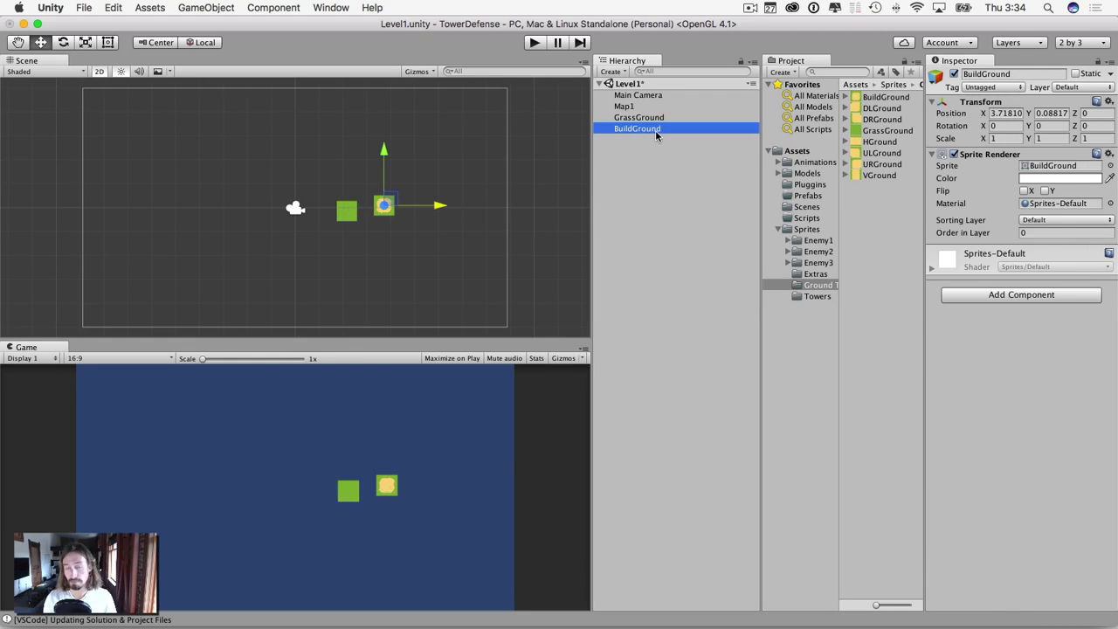
{"action": "key", "text": "super+BackSpace"}
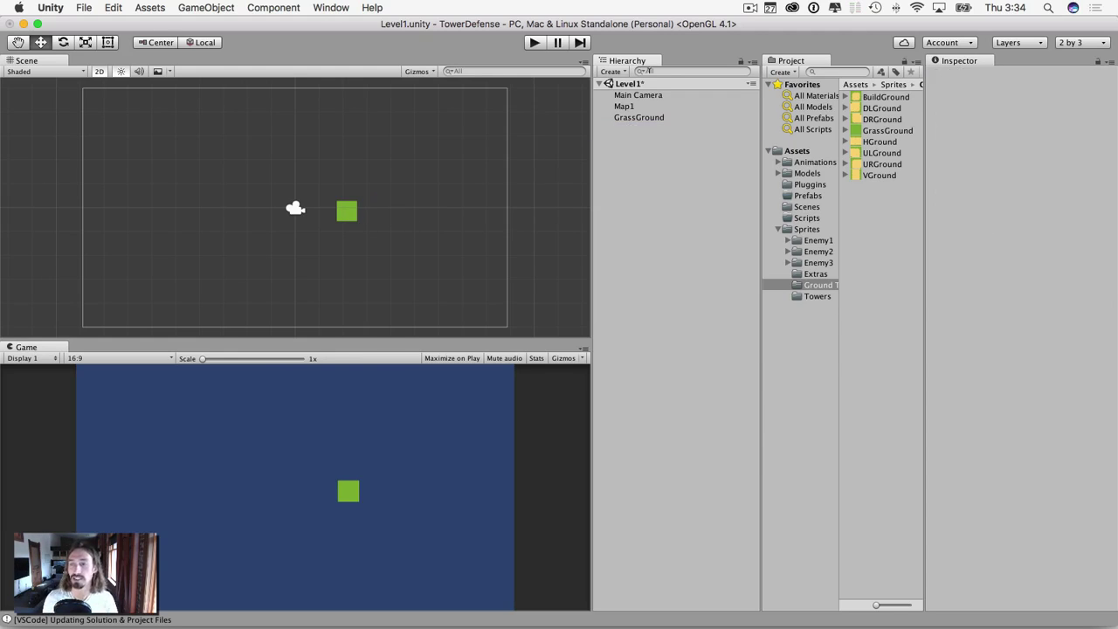
{"action": "left_click", "coordinate": [634, 117]}
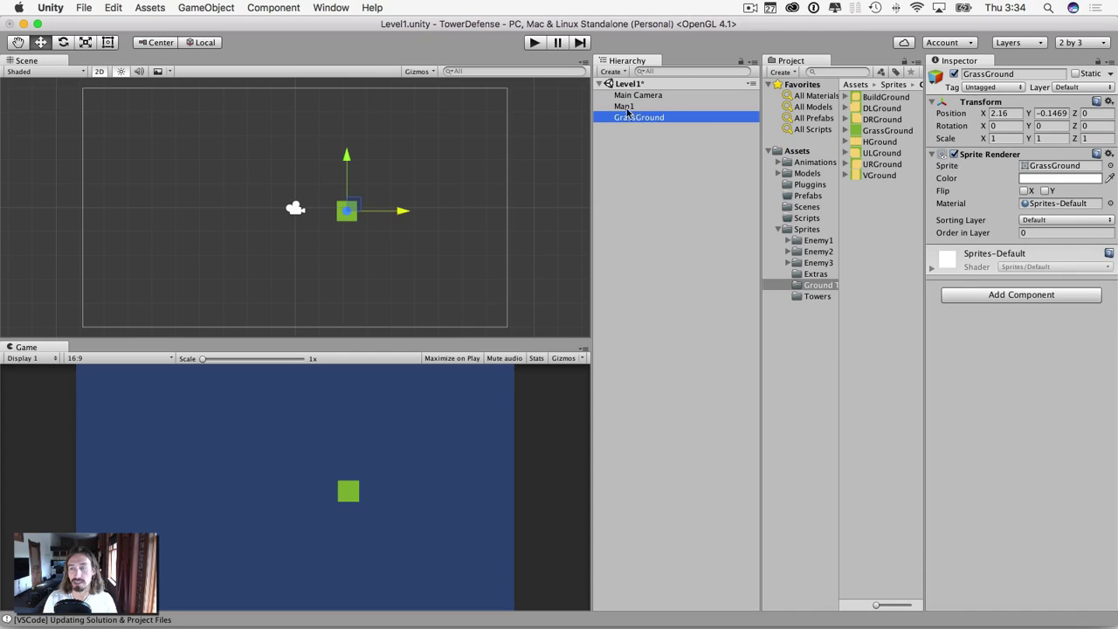
Create an empty game object named Ground in the scene
{"action": "left_click", "coordinate": [611, 72]}
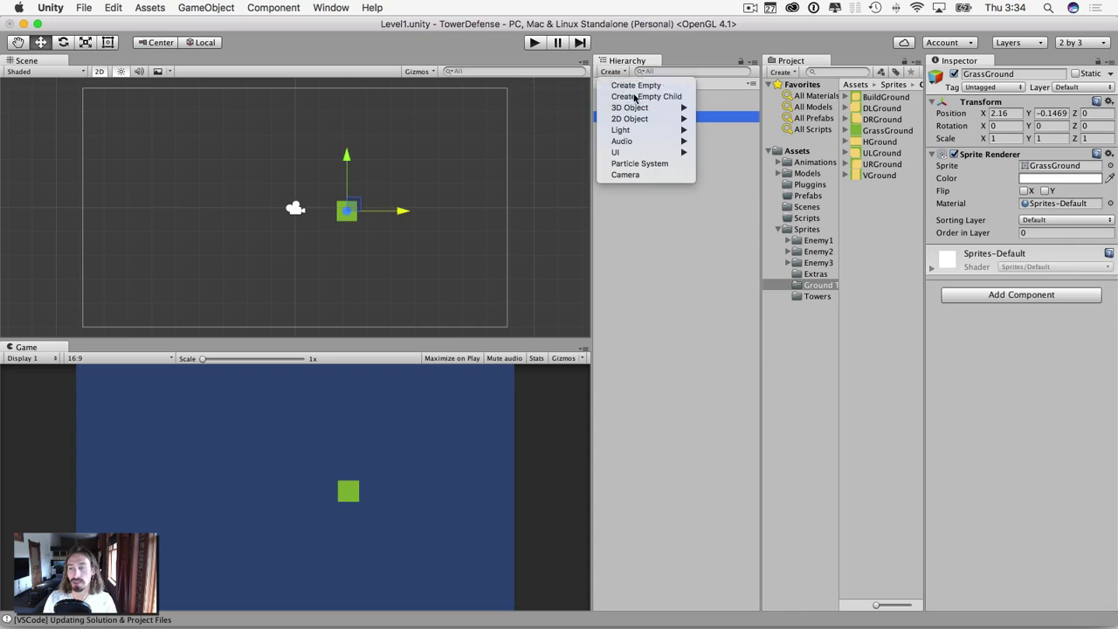
{"action": "left_click", "coordinate": [635, 85]}
{"action": "key", "text": "Return"}
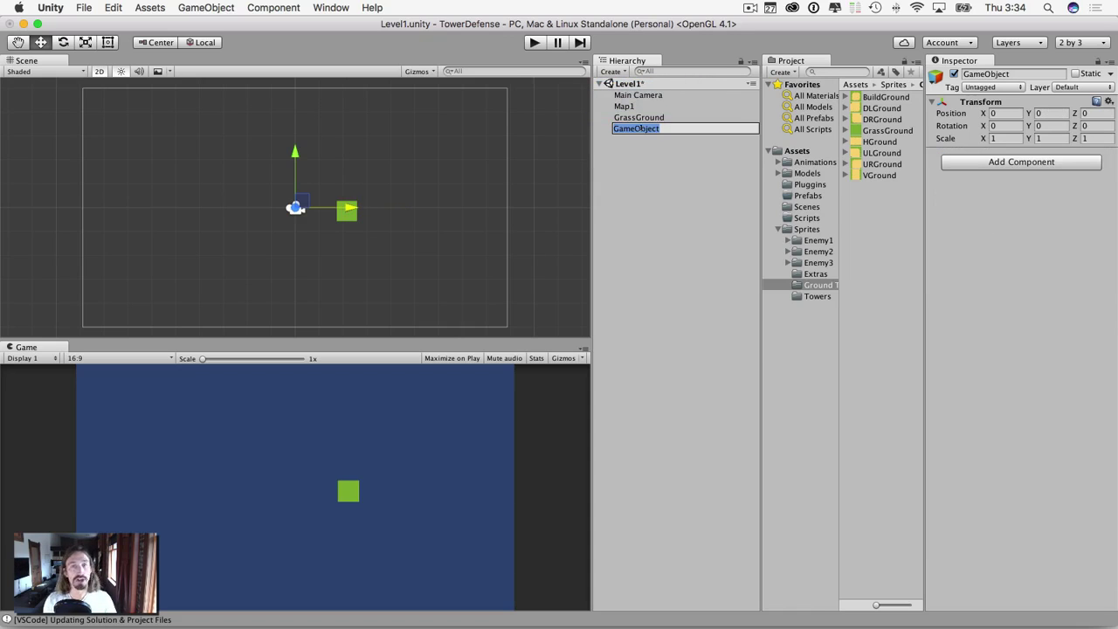
{"action": "type", "text": "groun"}
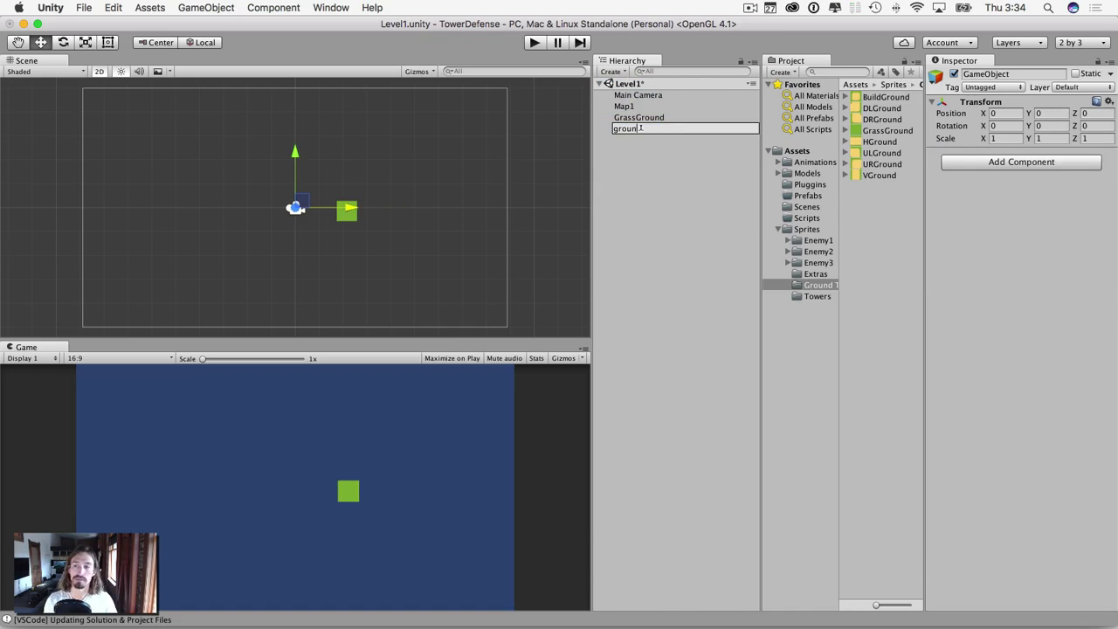
{"action": "key", "text": "BackSpace"}
{"action": "key", "text": "BackSpace"}
{"action": "key", "text": "BackSpace"}
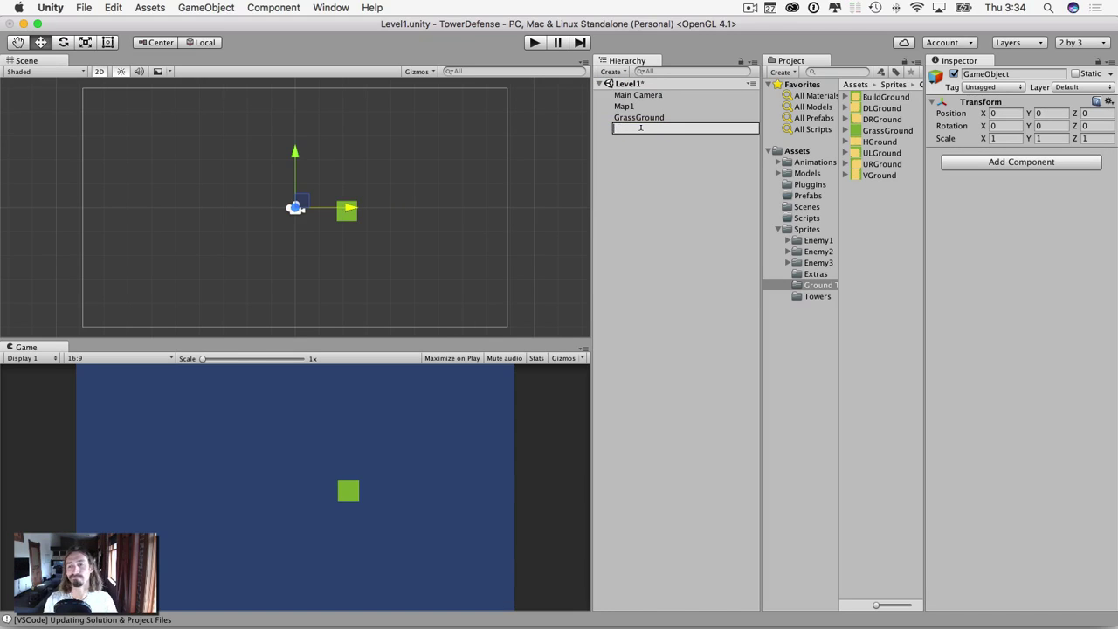
{"action": "type", "text": "Ground"}
{"action": "key", "text": "Return"}
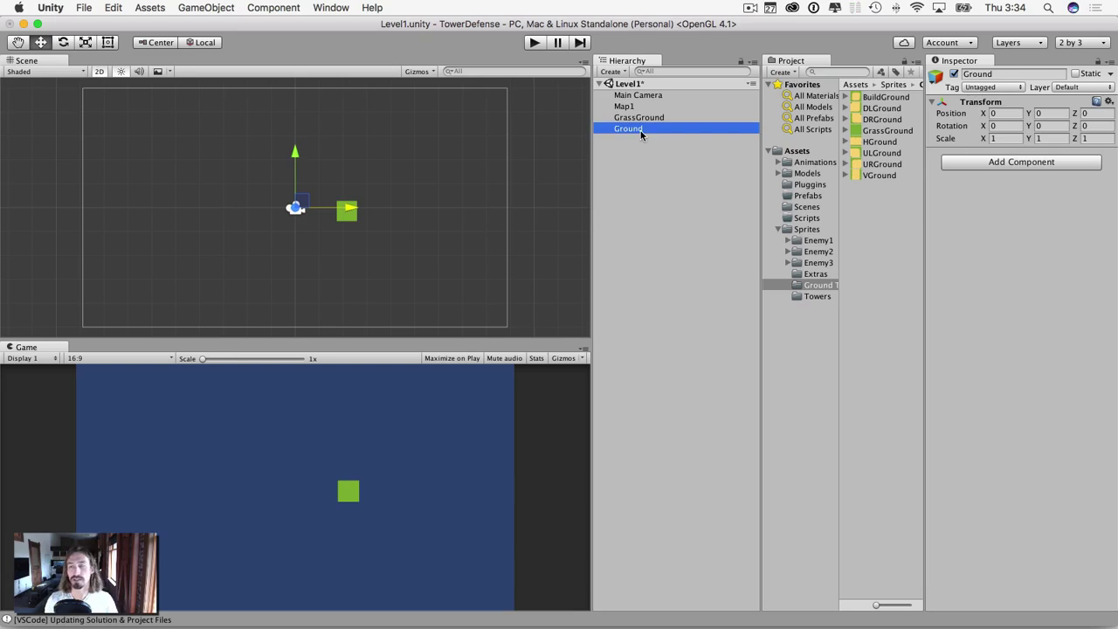
Make GrassGround a child of Ground and move it to the camera frame's upper-left corner, about X -8.33, Y 4.47
{"action": "left_click_drag", "start_coordinate": [639, 117], "coordinate": [631, 131]}
{"action": "left_click_drag", "start_coordinate": [352, 209], "coordinate": [103, 98]}
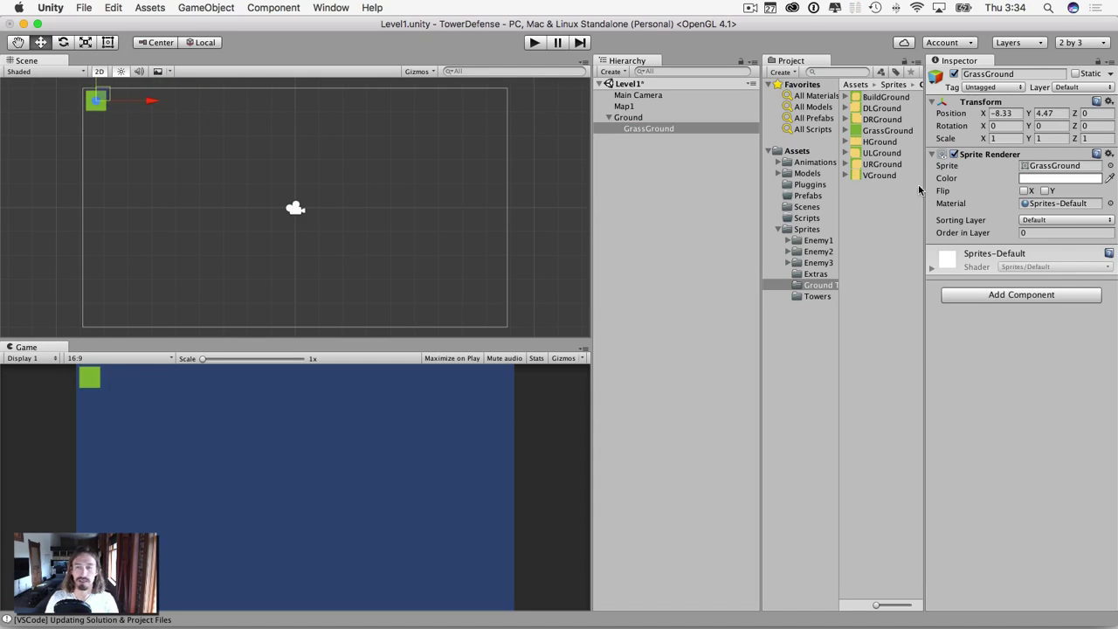
Duplicate the GrassGround tile and move the copy directly to the right of the original, at about X -7.36
{"action": "left_click", "coordinate": [646, 130]}
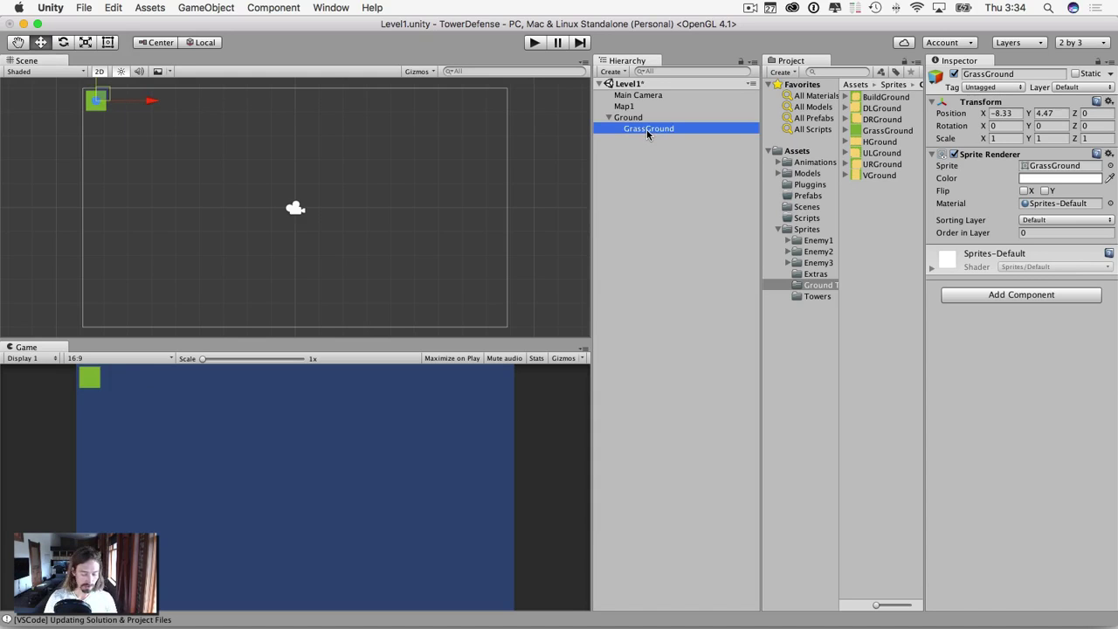
{"action": "key", "text": "super+d"}
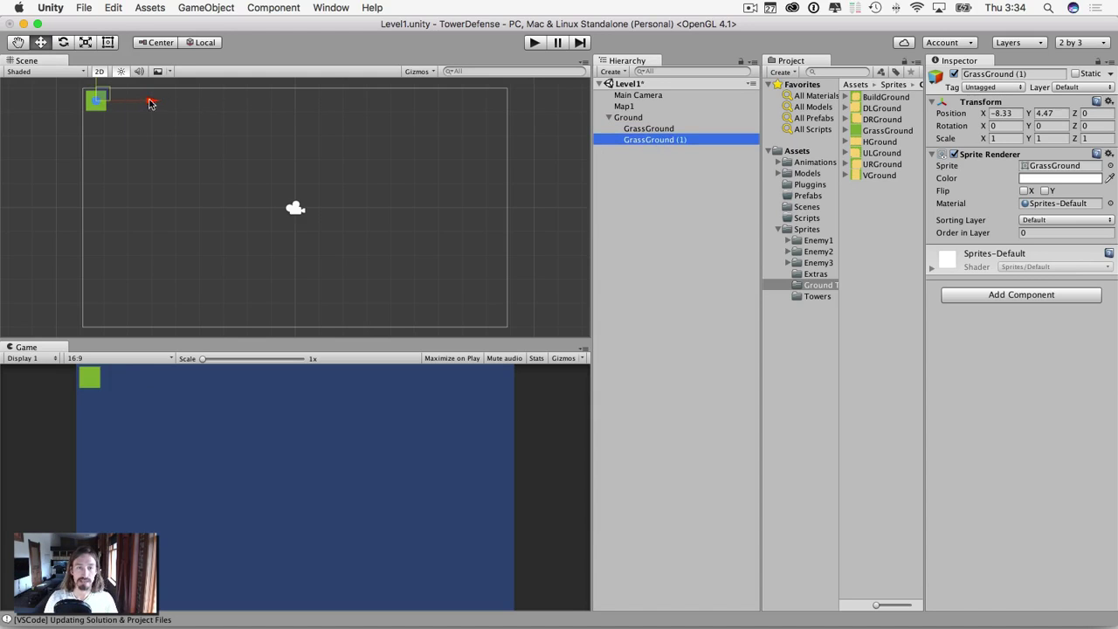
{"action": "mouse_move", "coordinate": [152, 101]}
{"action": "left_mouse_down"}
{"action": "mouse_move", "coordinate": [184, 99]}
{"action": "mouse_move", "coordinate": [174, 102]}
{"action": "left_mouse_up"}
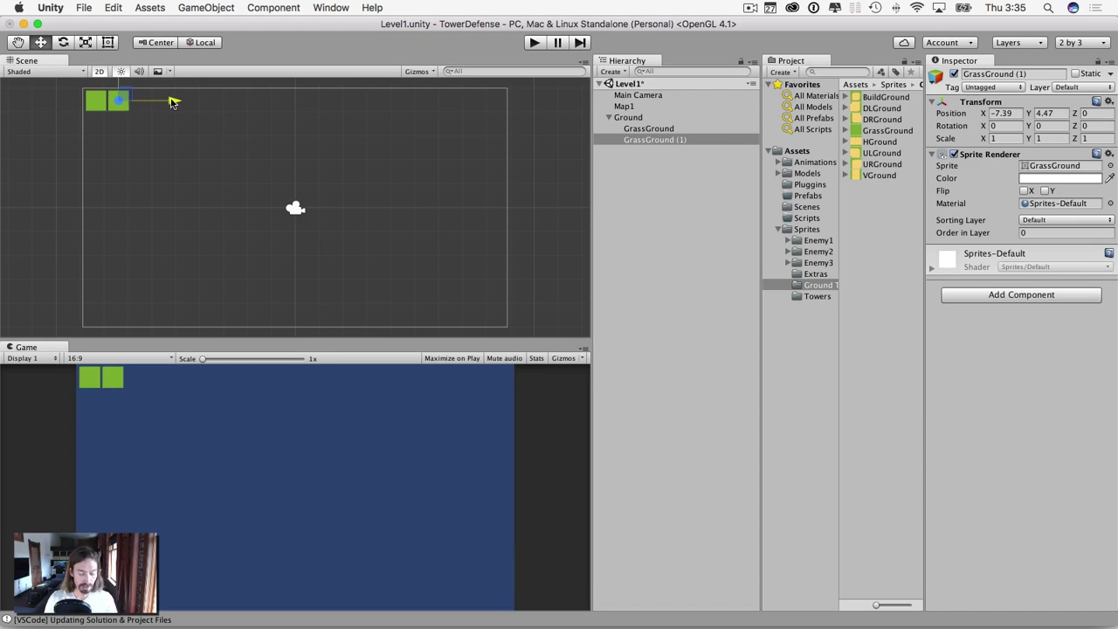
{"action": "mouse_move", "coordinate": [172, 103]}
{"action": "left_mouse_down"}
{"action": "mouse_move", "coordinate": [155, 102]}
{"action": "mouse_move", "coordinate": [187, 102]}
{"action": "mouse_move", "coordinate": [158, 104]}
{"action": "mouse_move", "coordinate": [174, 106]}
{"action": "left_mouse_up"}
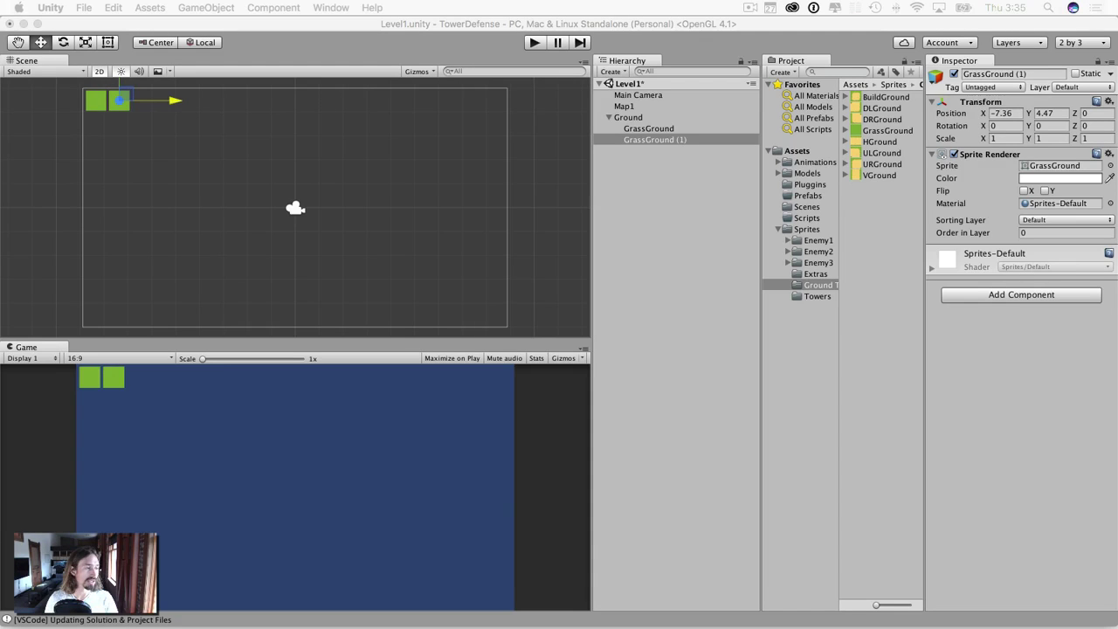
Open the snap settings beside the camera frame and select the Move X value
{"action": "left_click", "coordinate": [886, 60]}
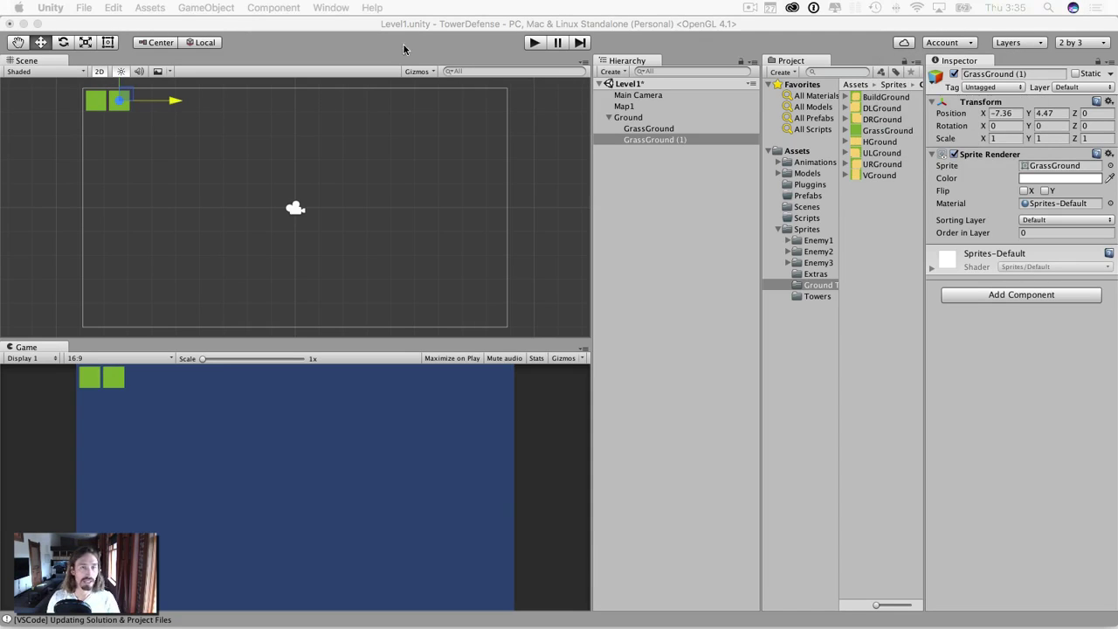
{"action": "left_click", "coordinate": [280, 44]}
{"action": "left_click", "coordinate": [135, 6]}
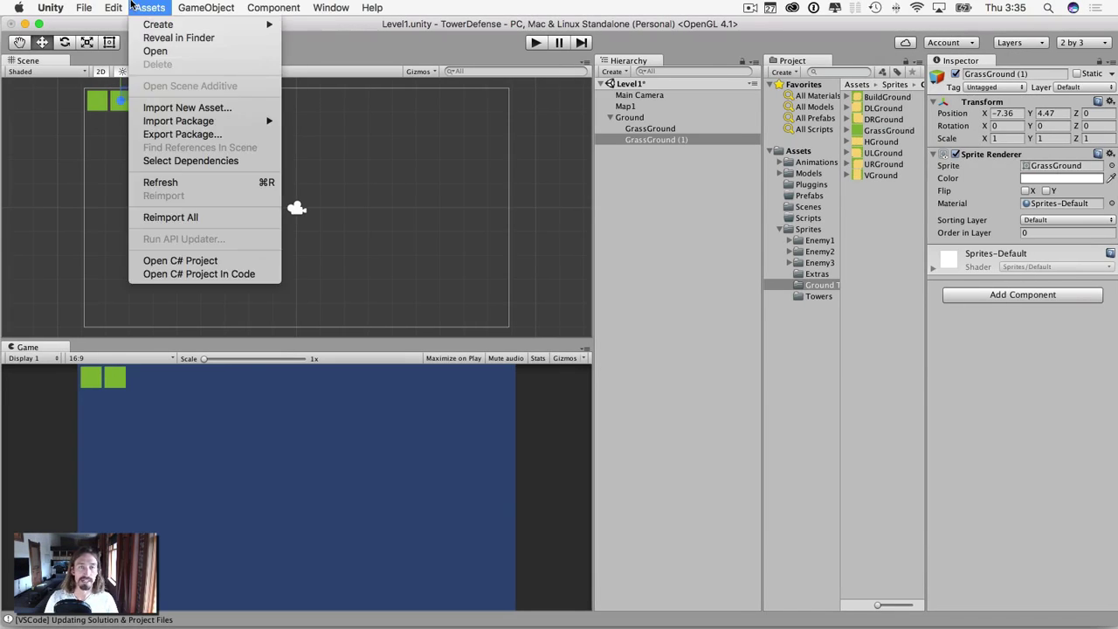
{"action": "mouse_move", "coordinate": [116, 7]}
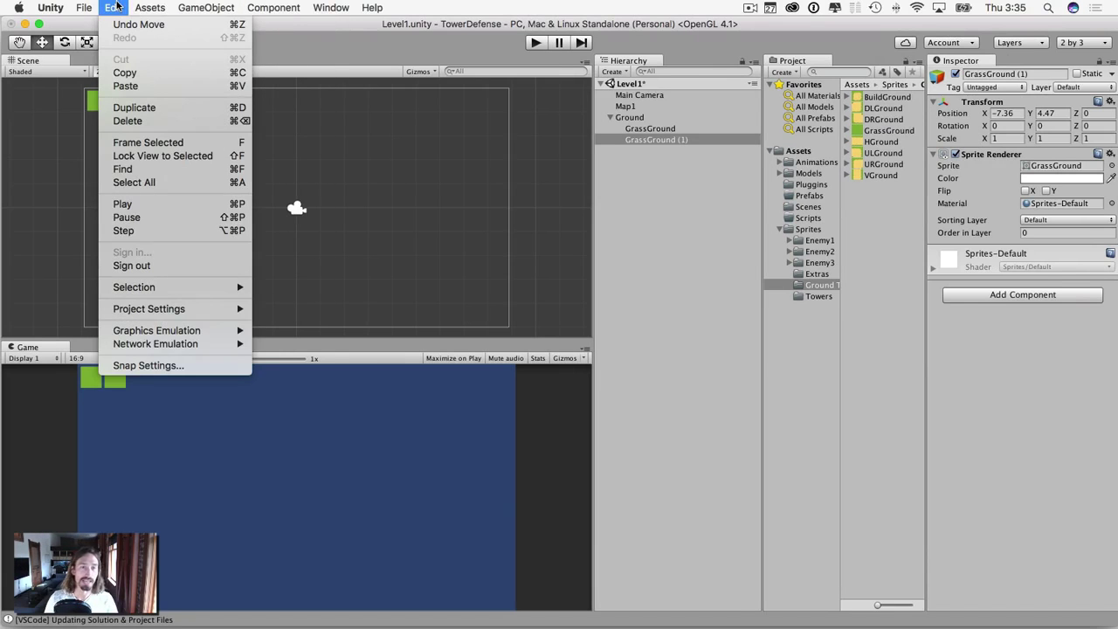
{"action": "left_click", "coordinate": [171, 367]}
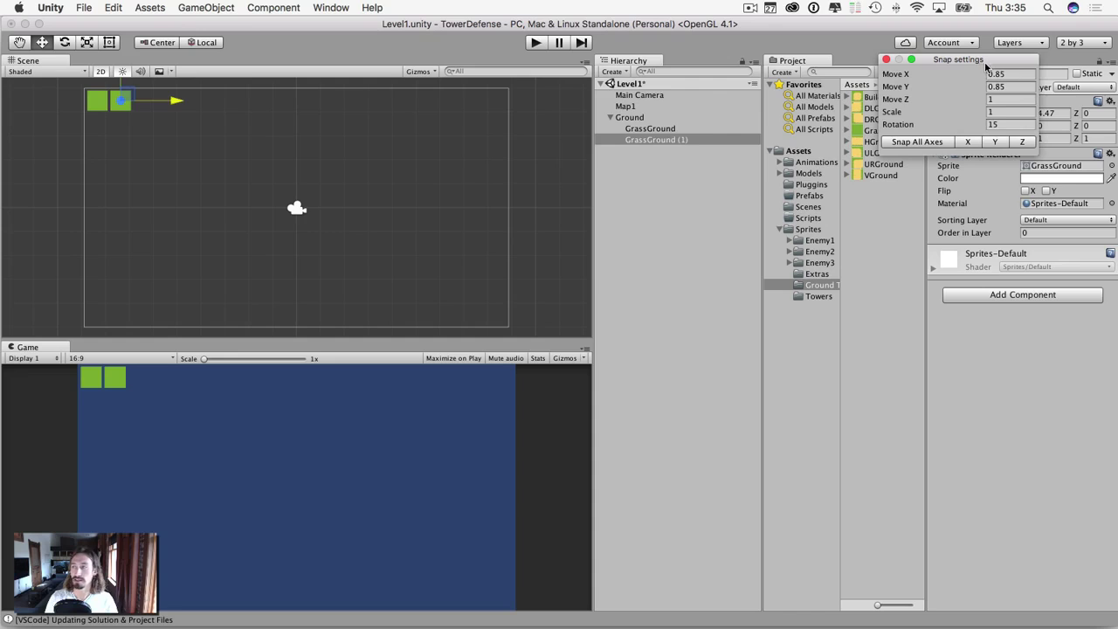
{"action": "left_click_drag", "start_coordinate": [983, 62], "coordinate": [438, 84]}
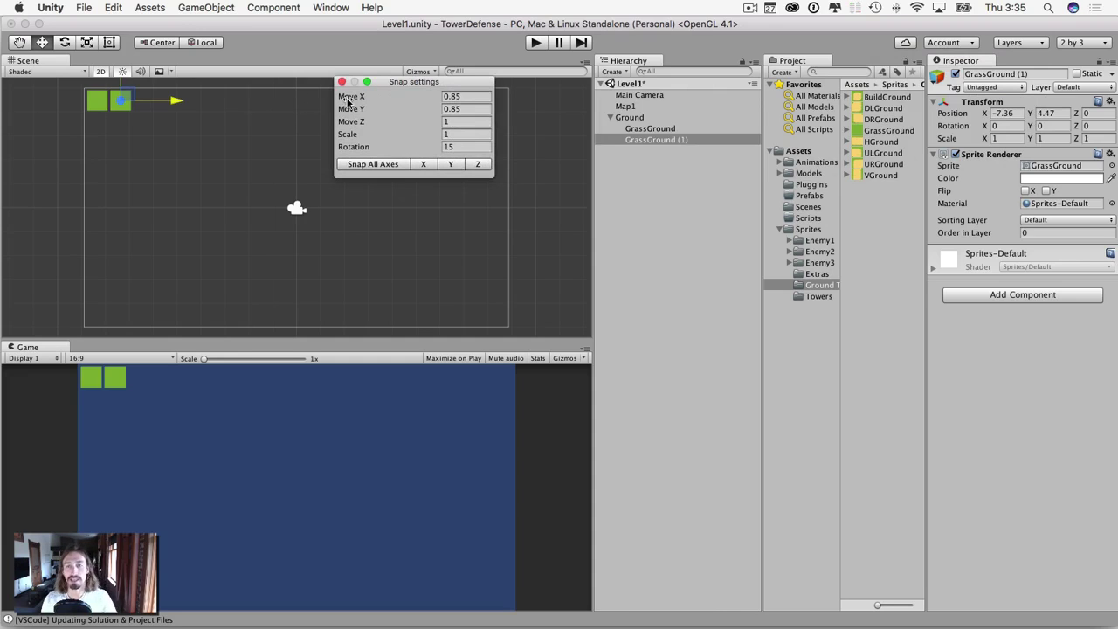
{"action": "left_click", "coordinate": [447, 97]}
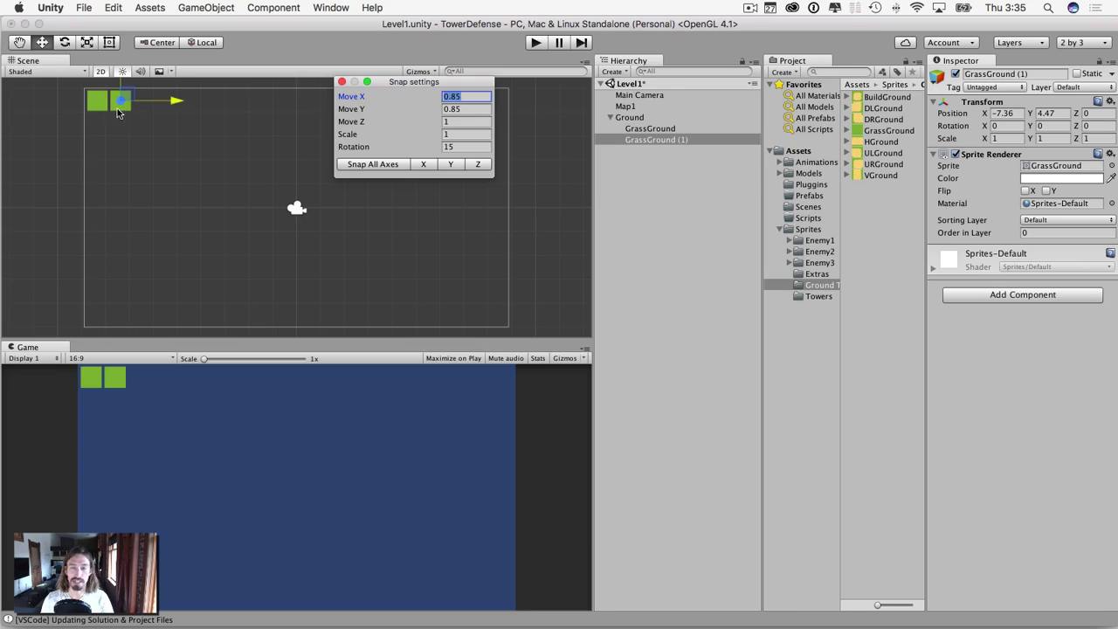
Snap GrassGround (1) and the original GrassGround tile to the 0.85 move grid on all axes
{"action": "left_click_drag", "start_coordinate": [404, 83], "coordinate": [647, 77]}
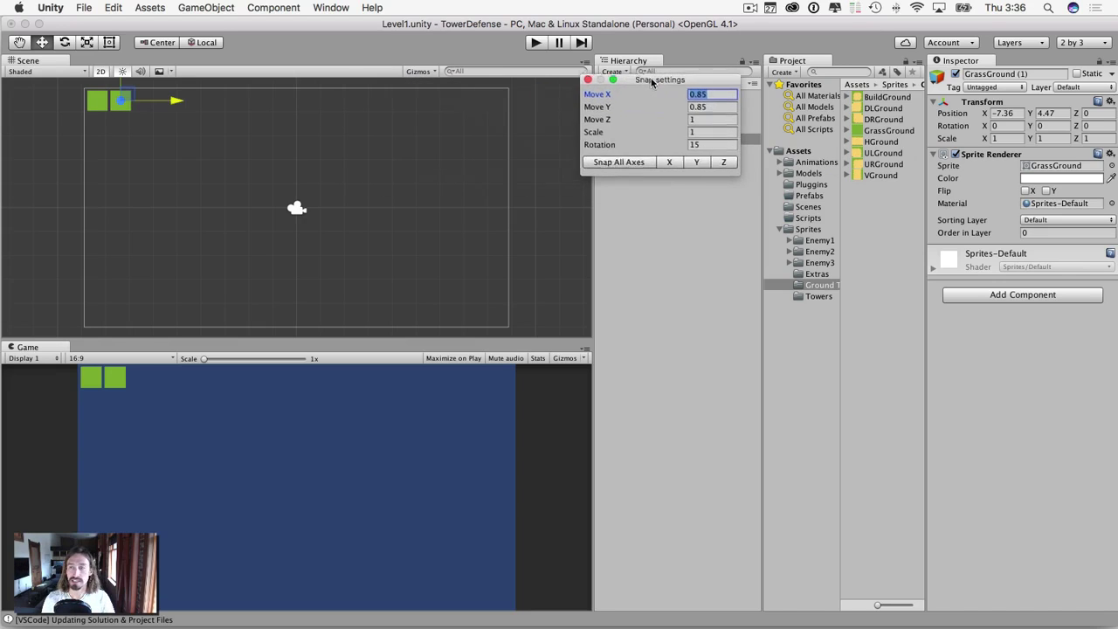
{"action": "left_click", "coordinate": [606, 158]}
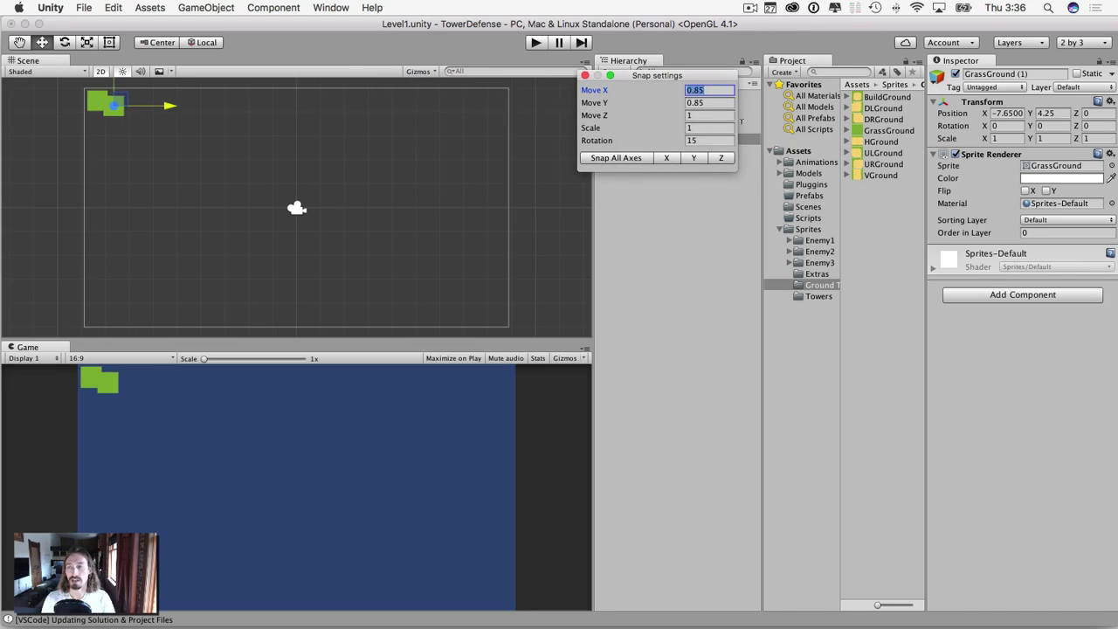
{"action": "left_click_drag", "start_coordinate": [651, 77], "coordinate": [511, 44]}
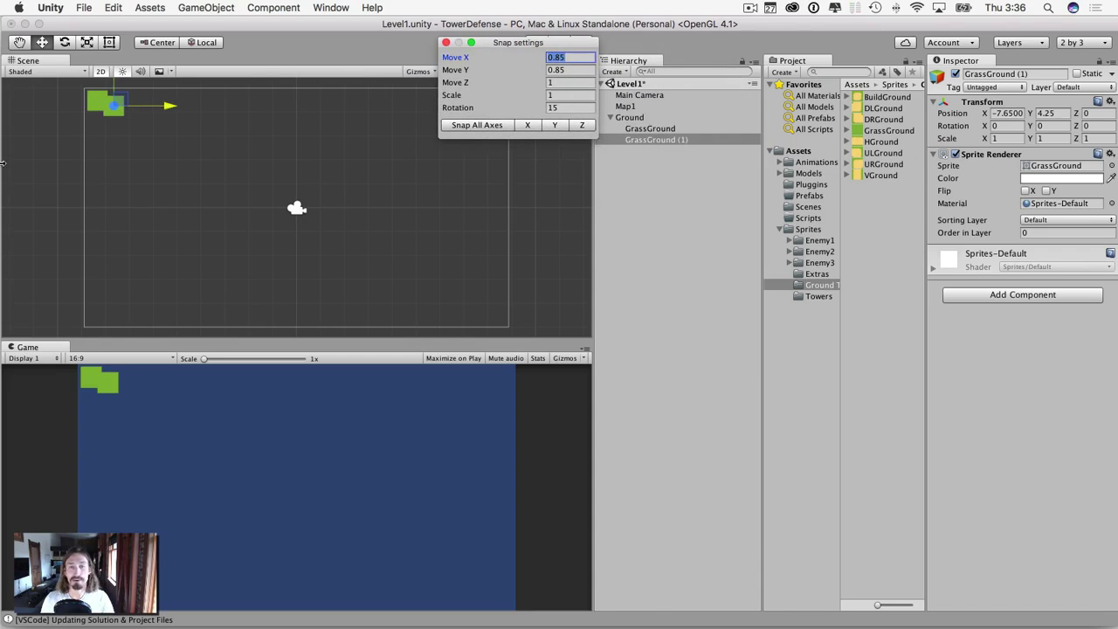
{"action": "left_click", "coordinate": [96, 106]}
{"action": "left_click", "coordinate": [480, 127]}
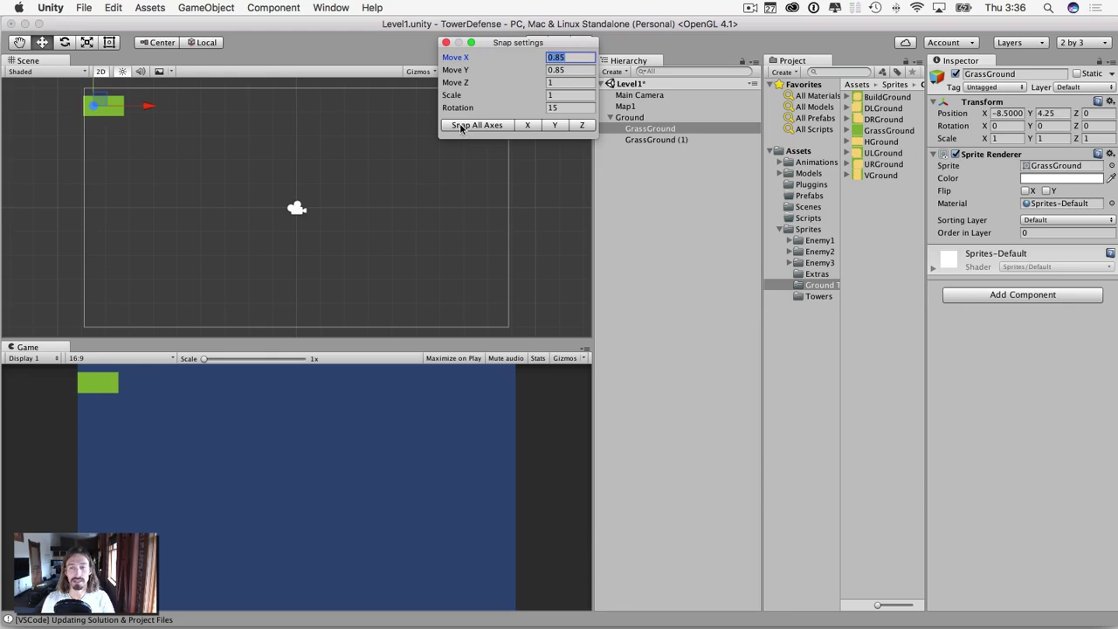
Move GrassGround in snap increments just outside the camera frame's upper-left corner, and snap GrassGround (1) directly below it at X -9.35, Y 4.25
{"action": "left_click_drag", "start_coordinate": [110, 102], "coordinate": [91, 88], "text": "super"}
{"action": "left_click", "coordinate": [113, 106]}
{"action": "left_click", "coordinate": [496, 126]}
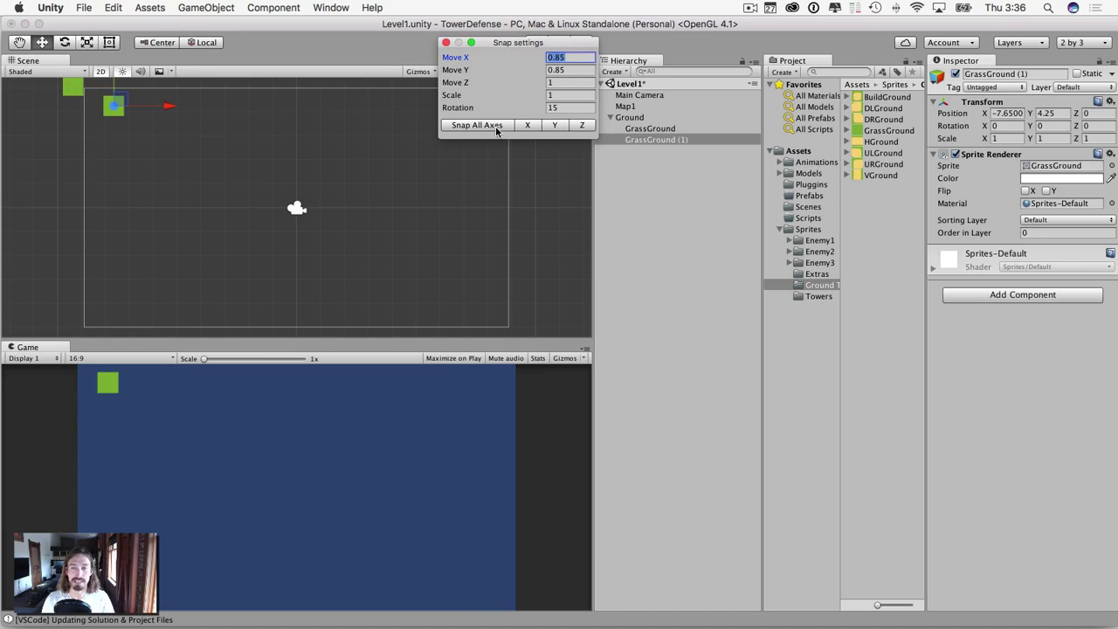
{"action": "left_click_drag", "start_coordinate": [119, 103], "coordinate": [83, 103], "text": "super"}
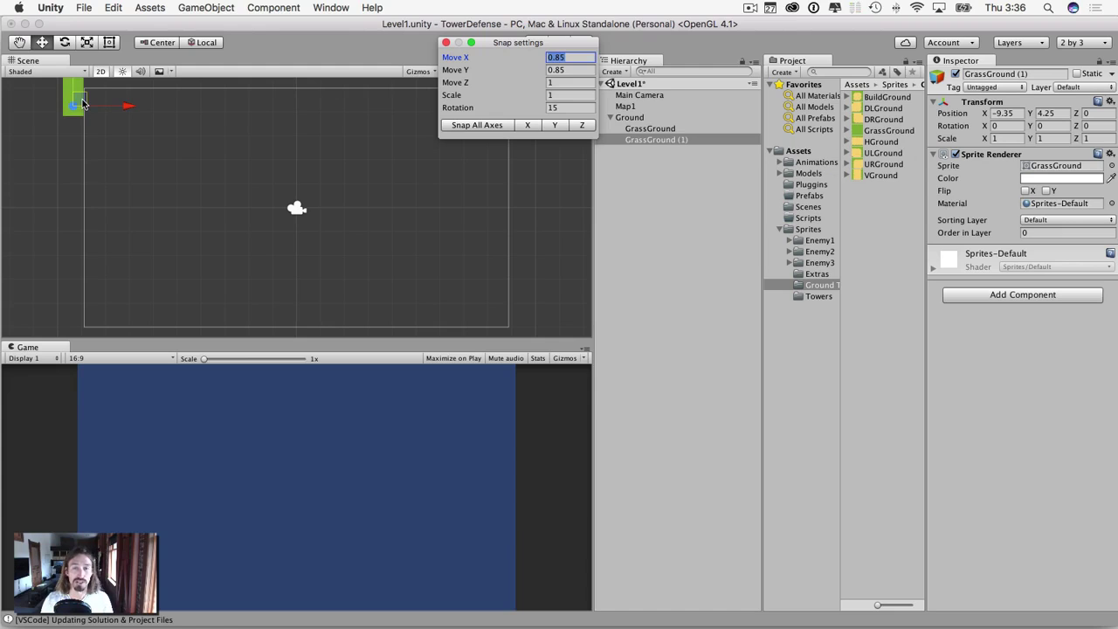
{"action": "mouse_move", "coordinate": [83, 103]}
{"action": "left_mouse_down", "text": "super"}
{"action": "mouse_move", "coordinate": [107, 105]}
{"action": "mouse_move", "coordinate": [89, 104]}
{"action": "left_mouse_up", "text": "super"}
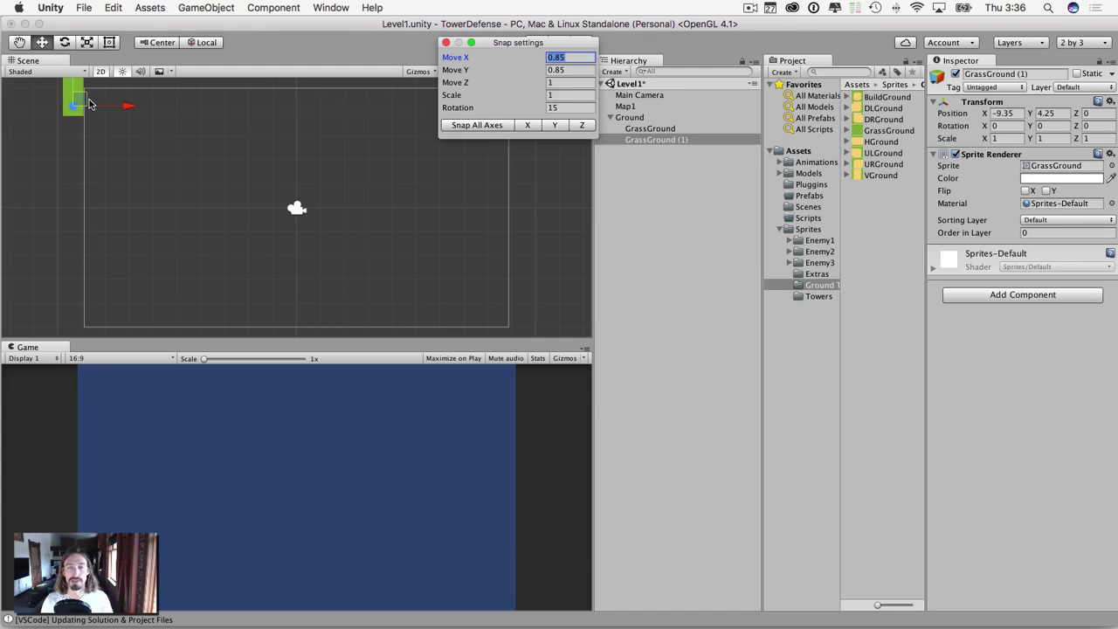
Duplicate the pair of grass tiles twice, moving each copied pair down in snap increments to extend the column to six tiles
{"action": "scroll", "coordinate": [252, 129], "scroll_direction": "down", "scroll_amount": 3}
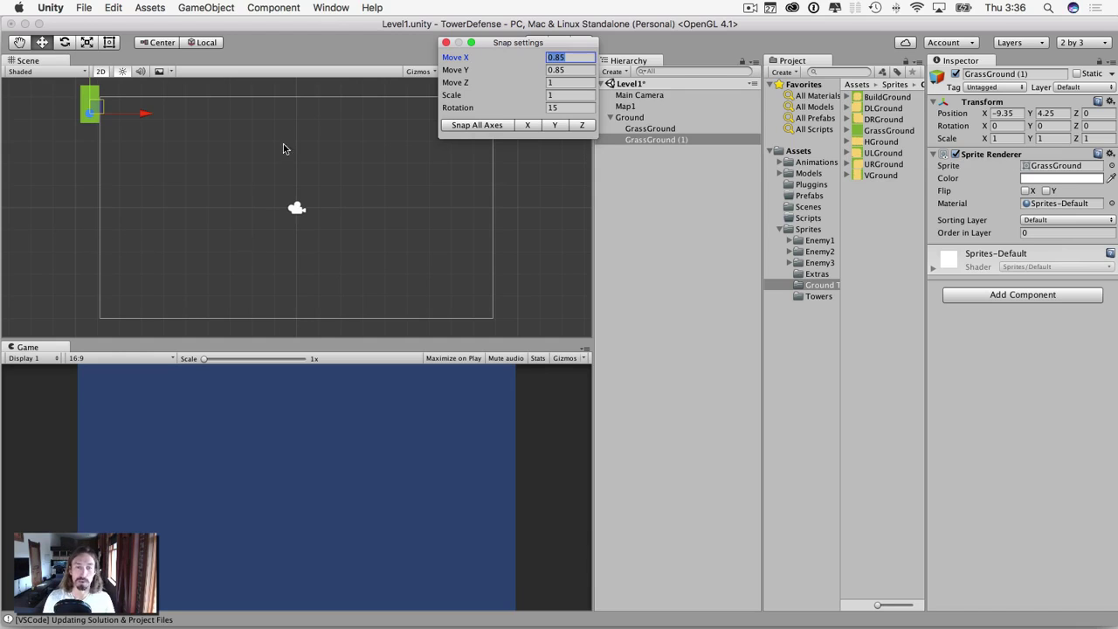
{"action": "left_click", "coordinate": [94, 110]}
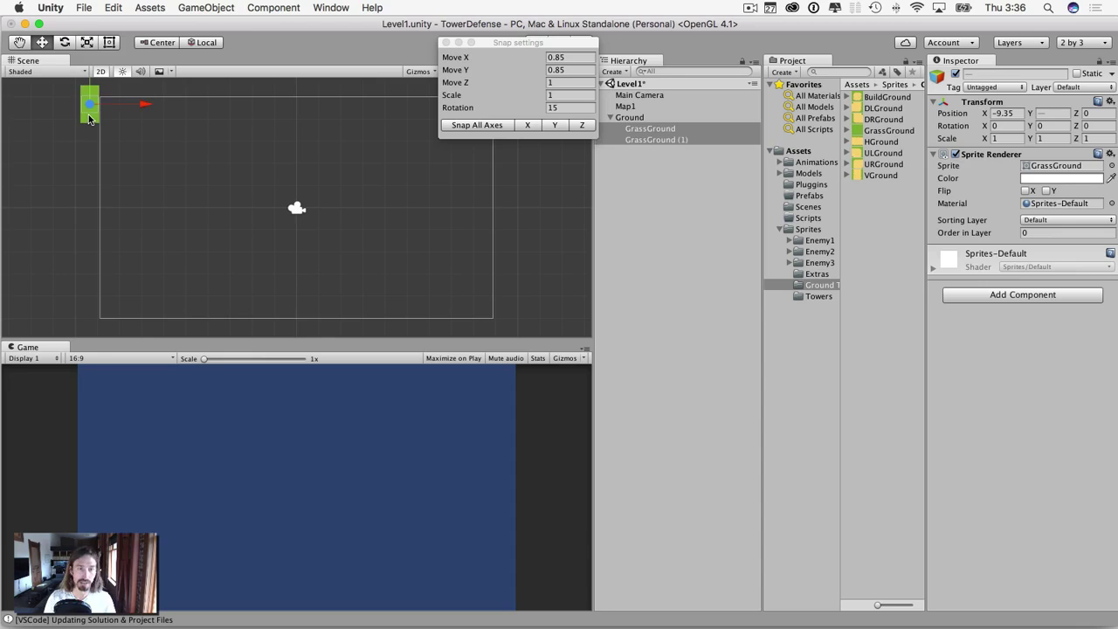
{"action": "left_click", "coordinate": [89, 109], "text": "shift"}
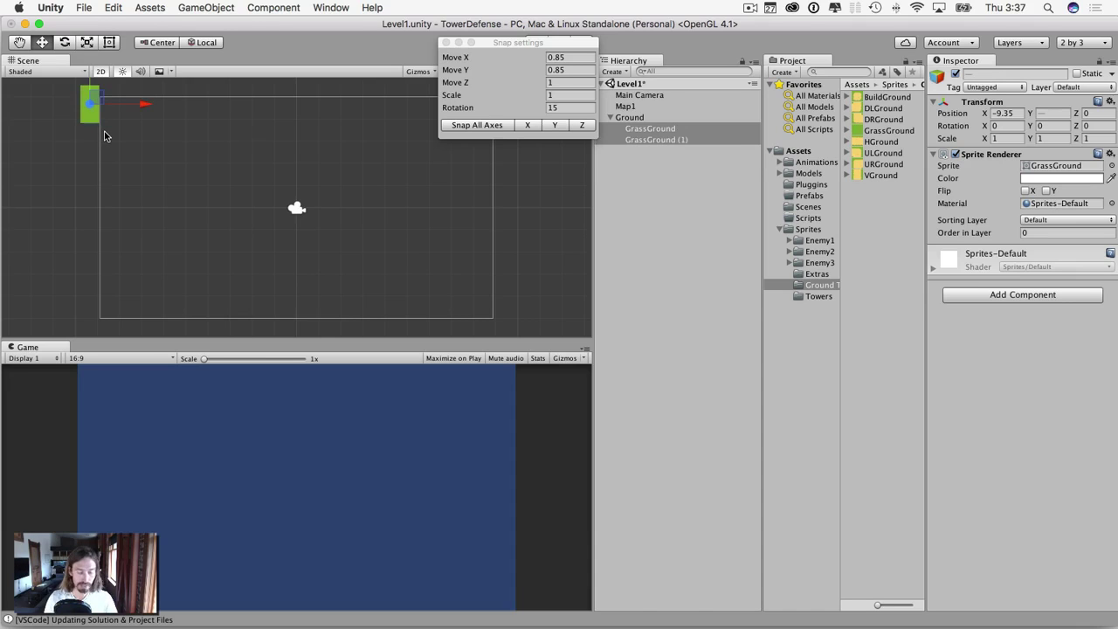
{"action": "key", "text": "super+d"}
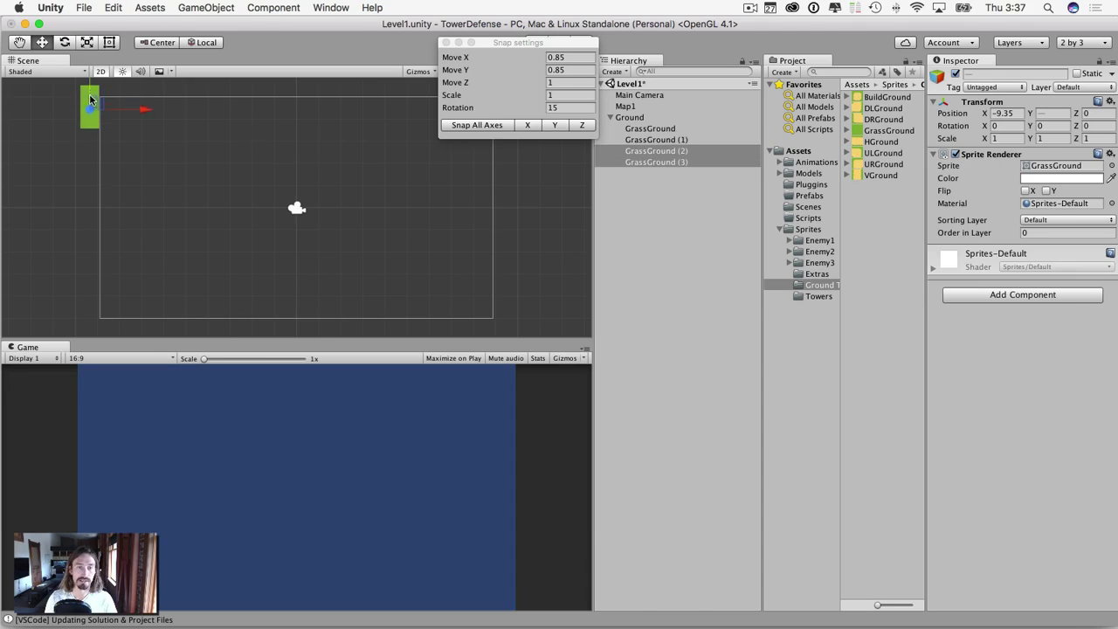
{"action": "left_click_drag", "start_coordinate": [90, 96], "coordinate": [84, 125]}
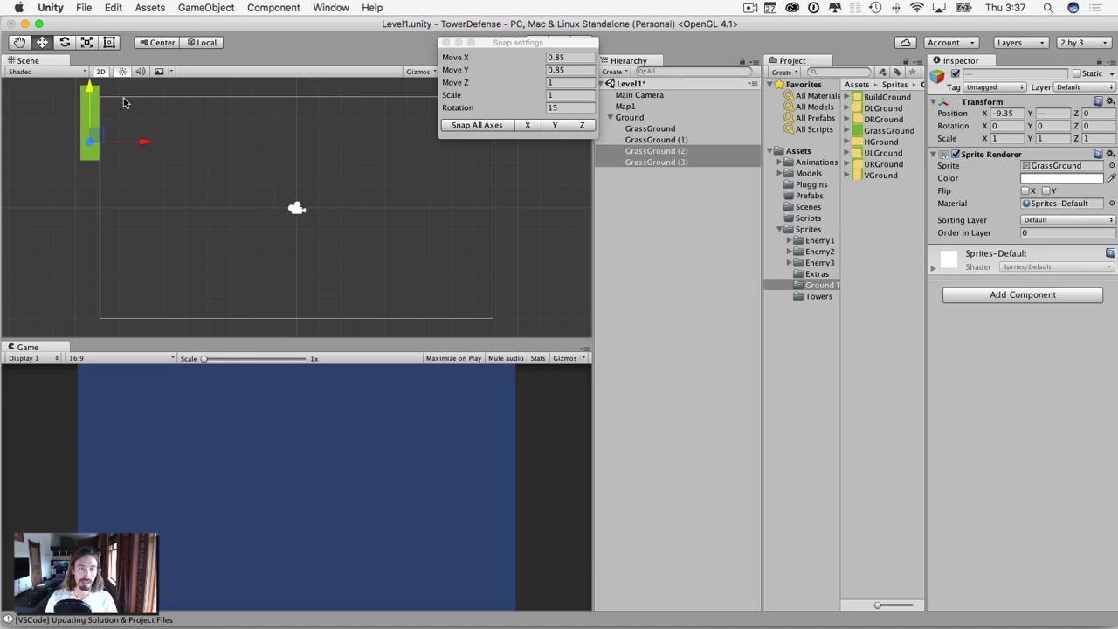
{"action": "key", "text": "super+d"}
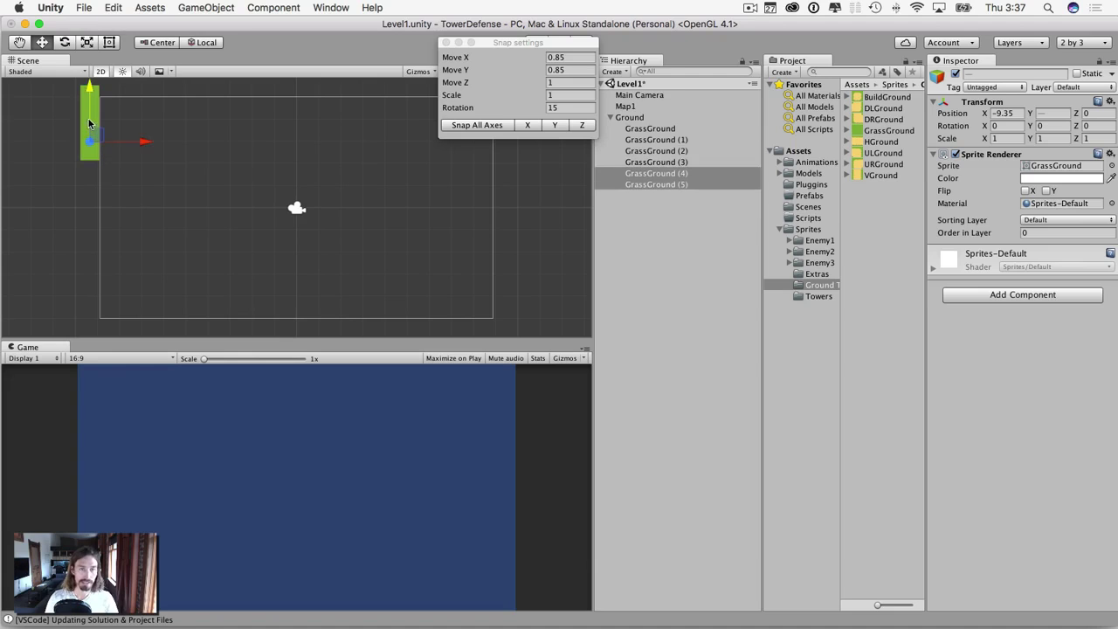
{"action": "left_click_drag", "start_coordinate": [90, 108], "coordinate": [82, 151]}
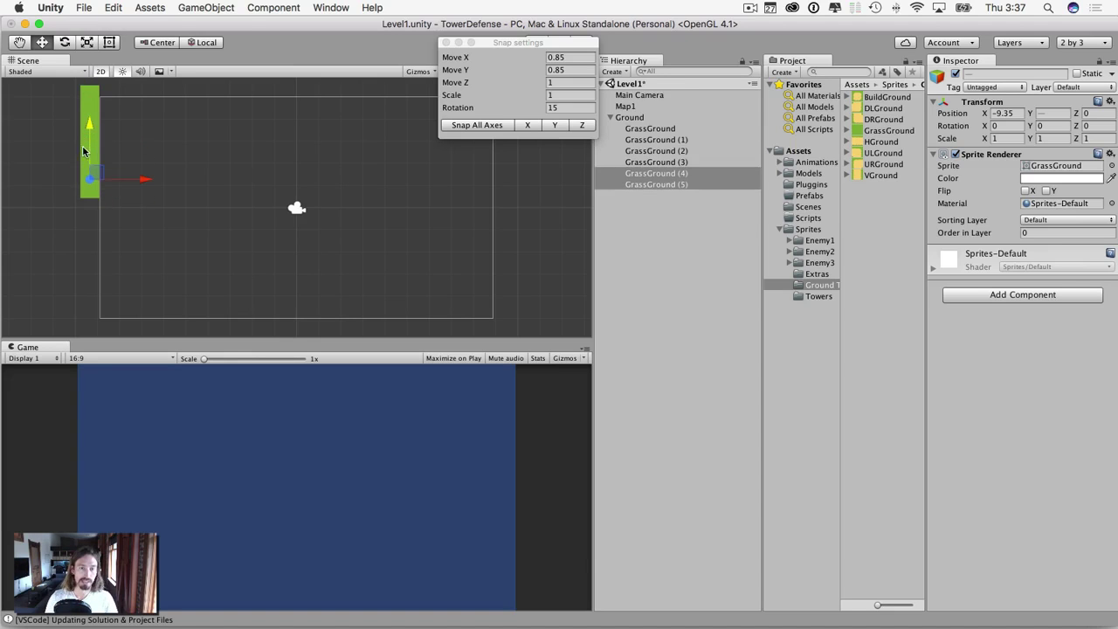
{"action": "left_click", "coordinate": [177, 193]}
{"action": "left_click", "coordinate": [87, 190]}
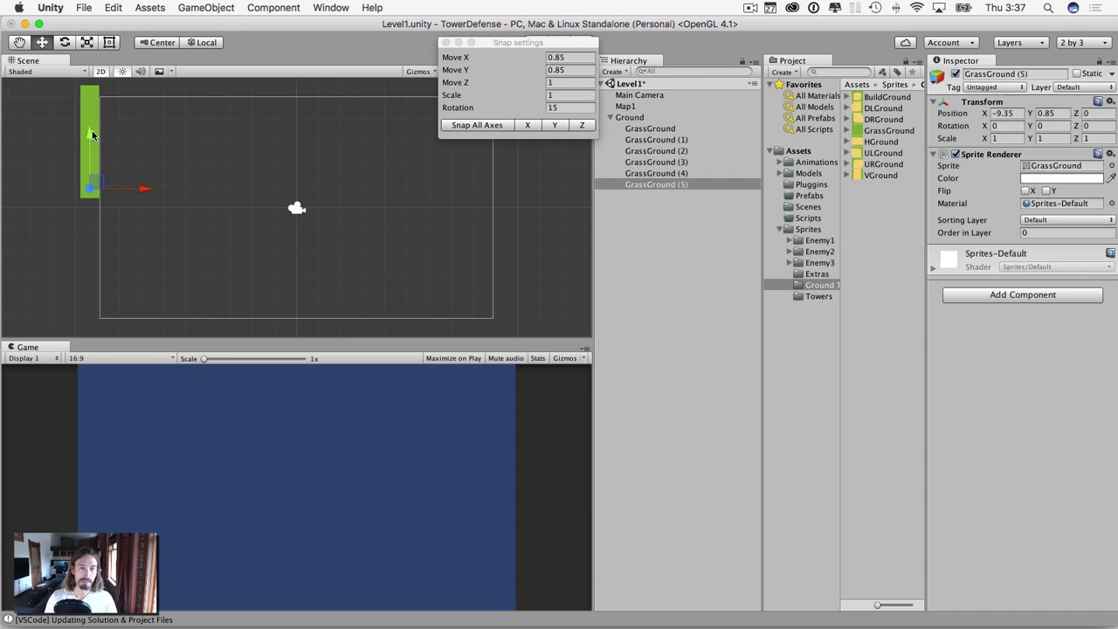
Duplicate the six grass tiles from GrassGround to GrassGround (5) and move the copies directly below the originals
{"action": "left_click", "coordinate": [660, 129]}
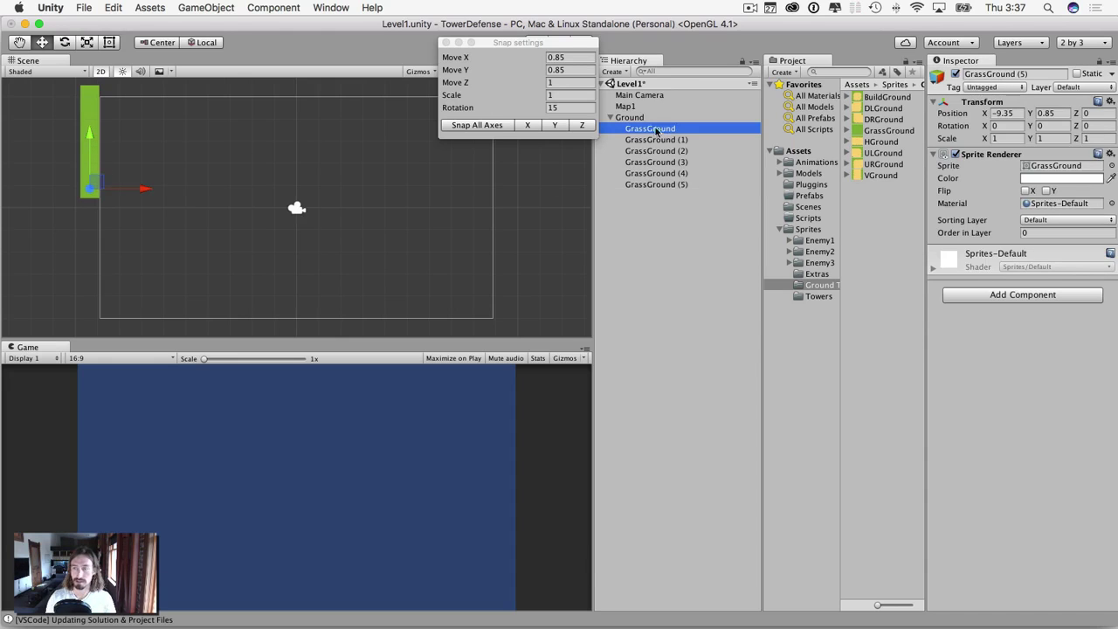
{"action": "left_click", "coordinate": [651, 184], "text": "shift"}
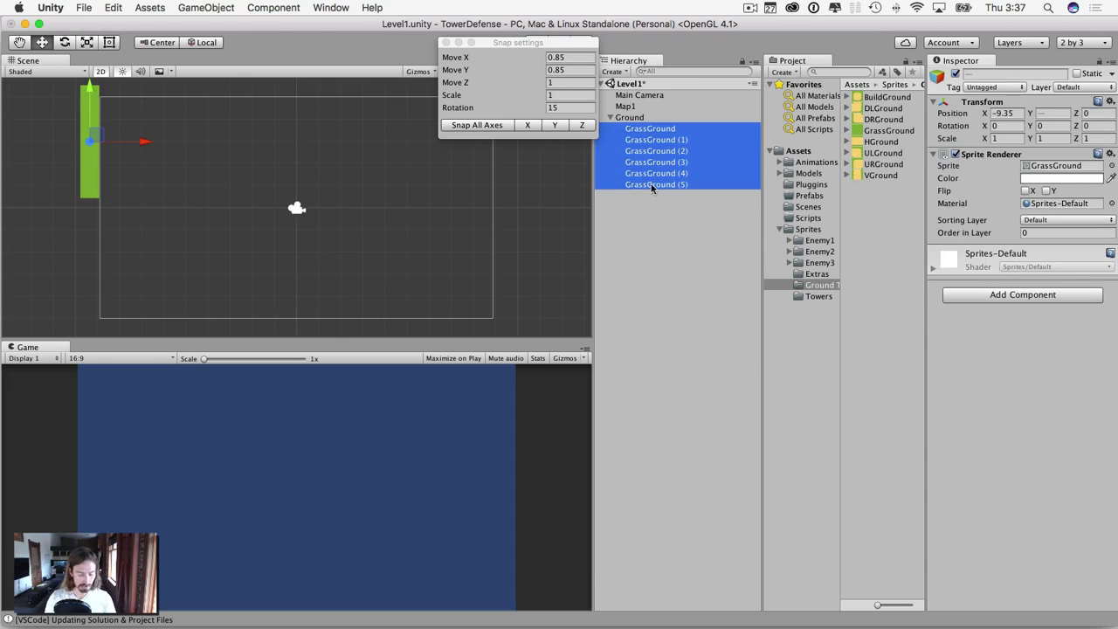
{"action": "key", "text": "super+d"}
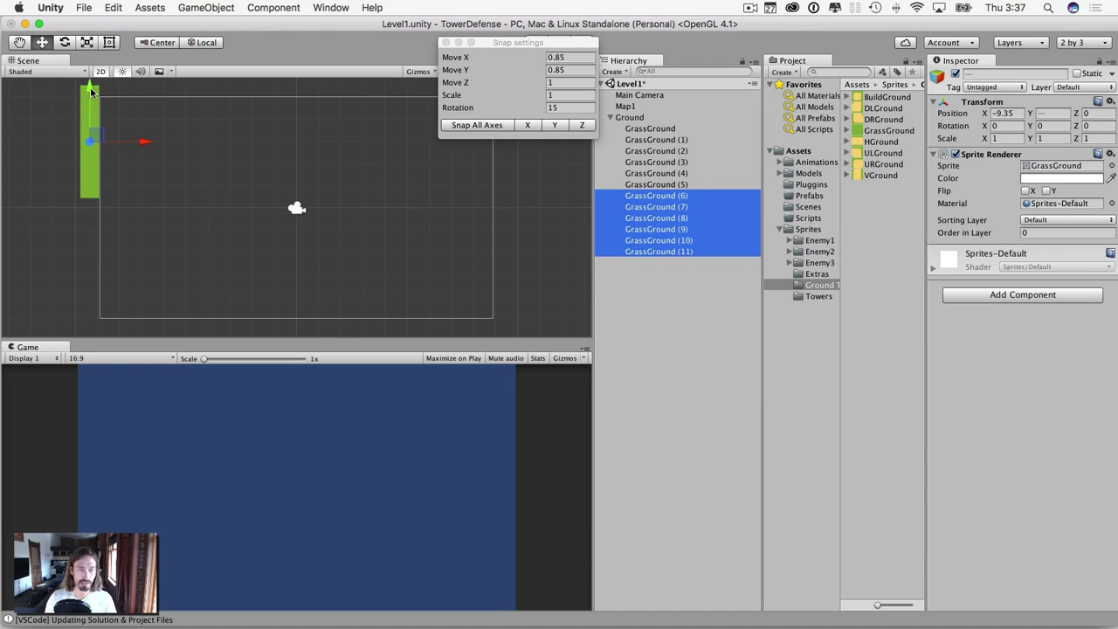
{"action": "left_click_drag", "start_coordinate": [90, 91], "coordinate": [81, 207]}
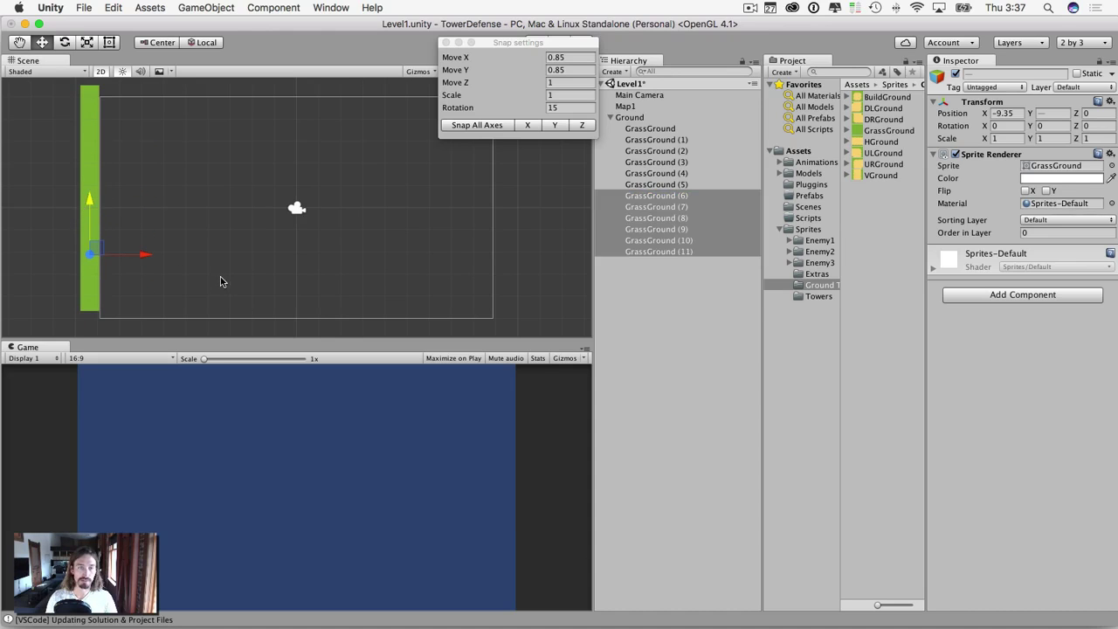
Duplicate the lowest grass tile and snap the copy one tile down to Y -5.1 to finish the column
{"action": "scroll", "coordinate": [220, 276], "scroll_direction": "down", "scroll_amount": 1}
{"action": "left_click", "coordinate": [97, 301]}
{"action": "key", "text": "super+d"}
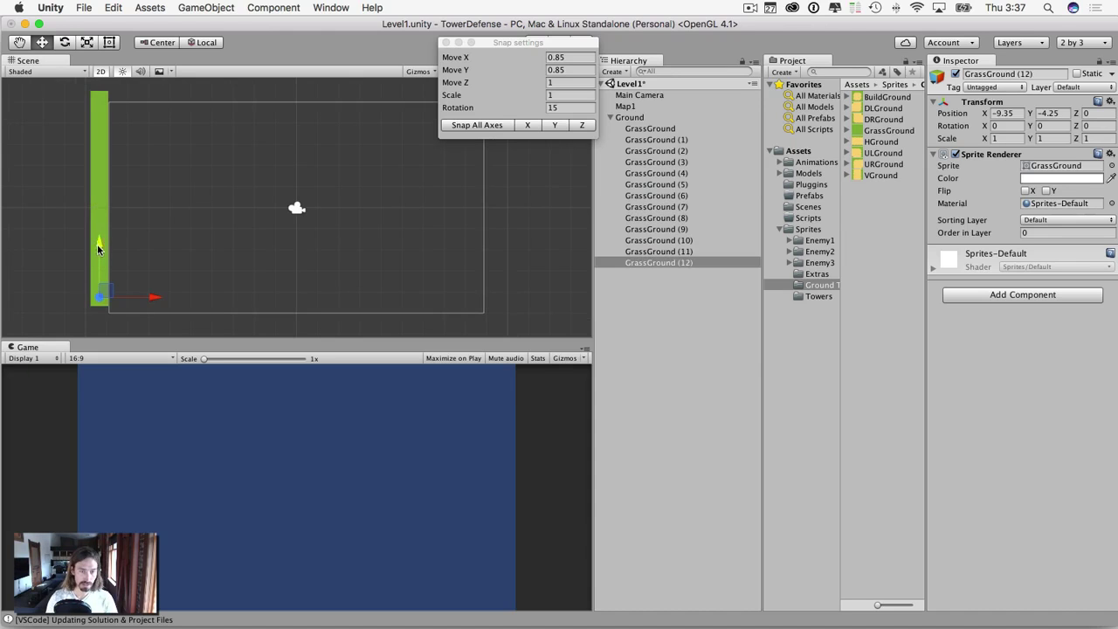
{"action": "left_click_drag", "start_coordinate": [97, 243], "coordinate": [96, 253], "text": "super"}
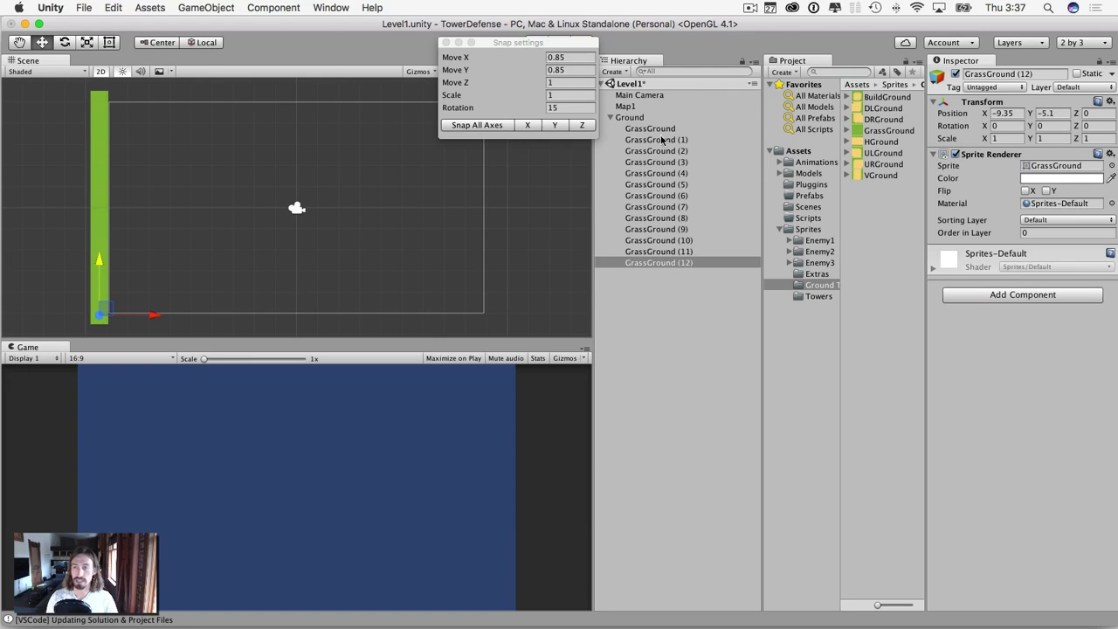
Duplicate the whole 13-tile grass column and move the copy one tile to the right, to X -8.5
{"action": "left_click", "coordinate": [650, 130]}
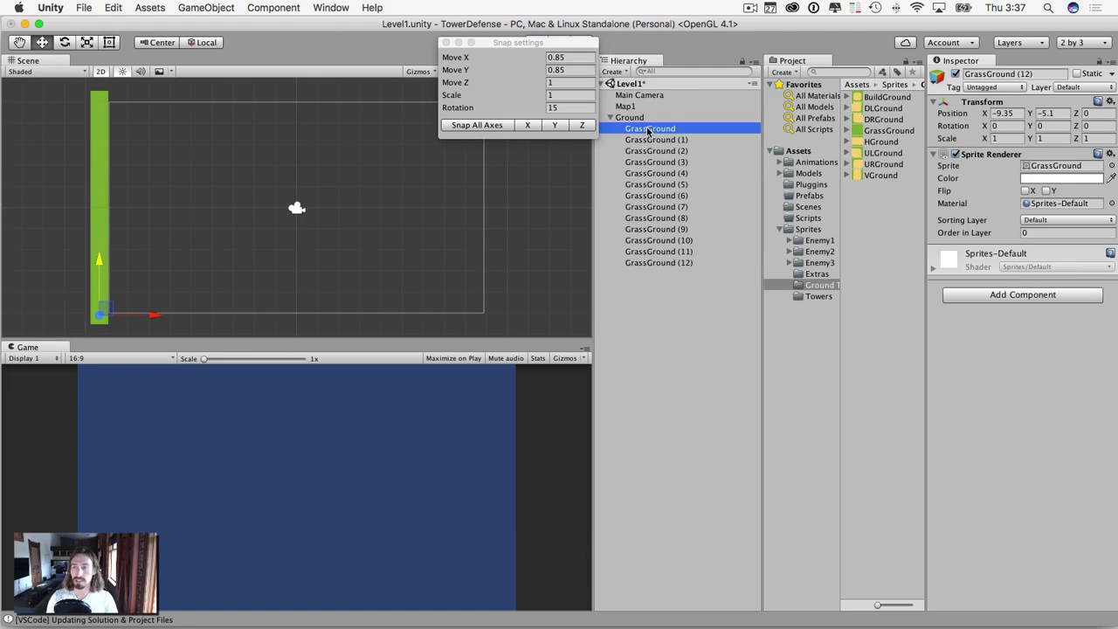
{"action": "left_click", "coordinate": [654, 264], "text": "shift"}
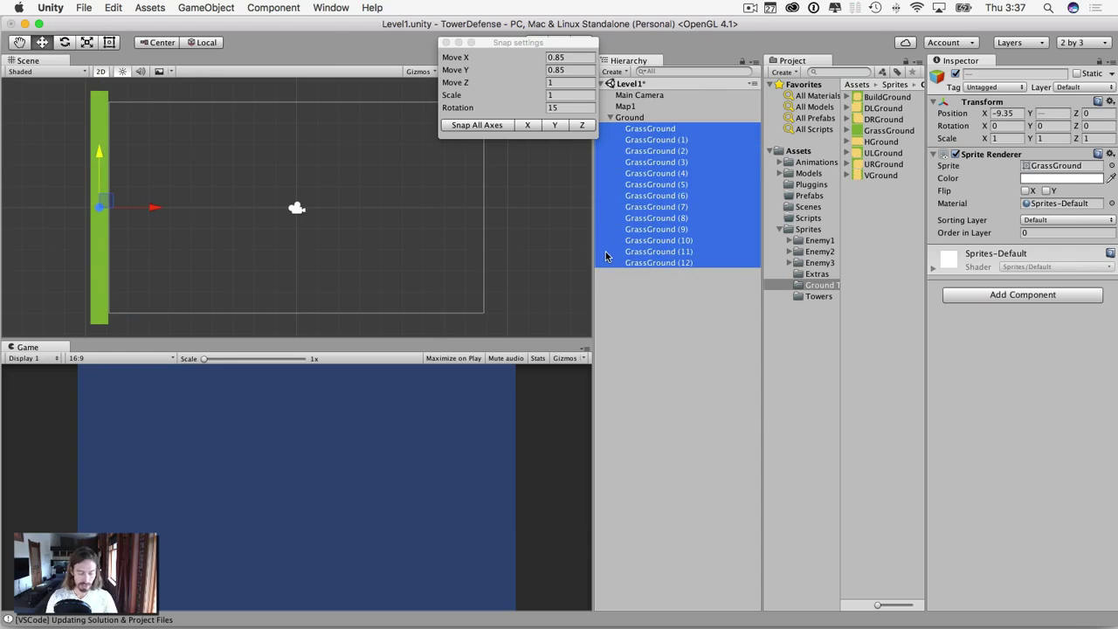
{"action": "key", "text": "super+d"}
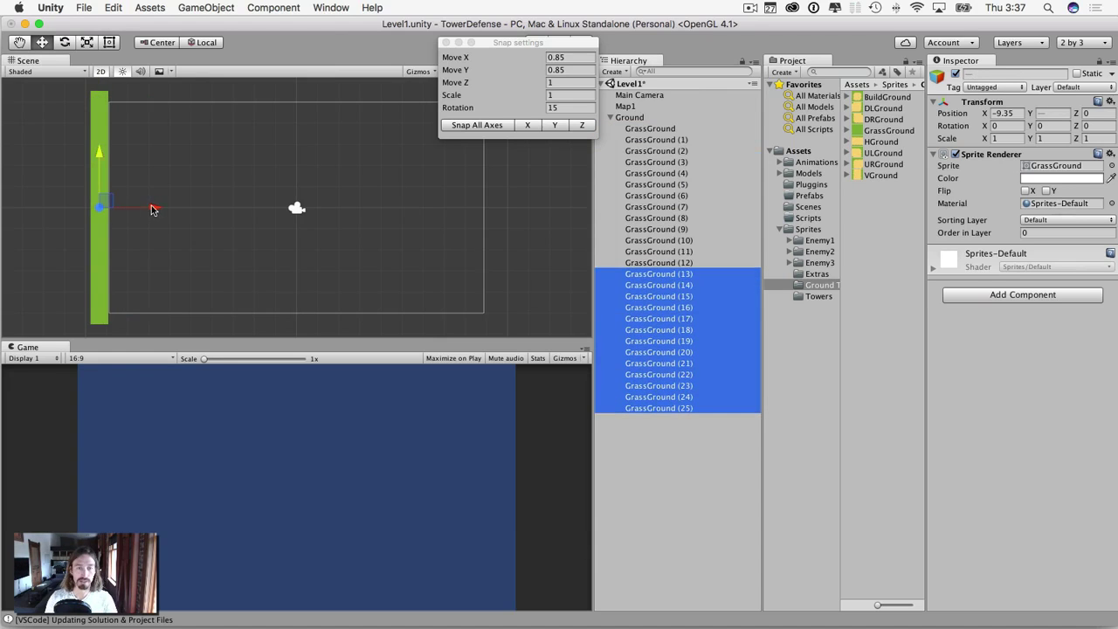
{"action": "left_click_drag", "start_coordinate": [152, 209], "coordinate": [171, 210]}
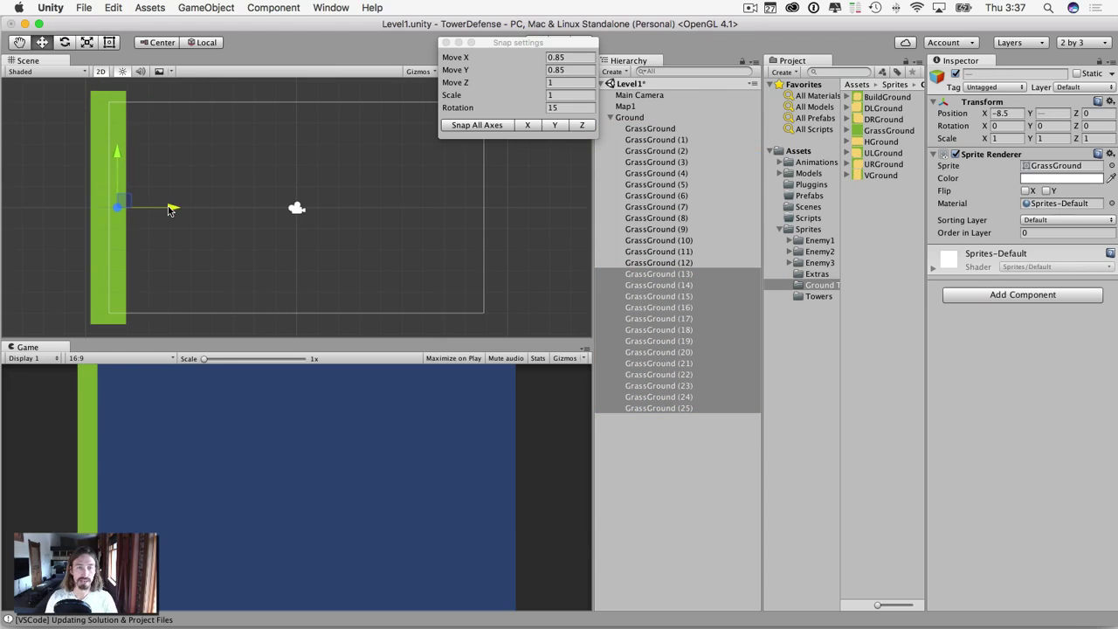
Duplicate both grass columns and move the copies two tiles to the right, making a strip four columns wide
{"action": "left_click", "coordinate": [658, 130]}
{"action": "left_click", "coordinate": [659, 408], "text": "shift"}
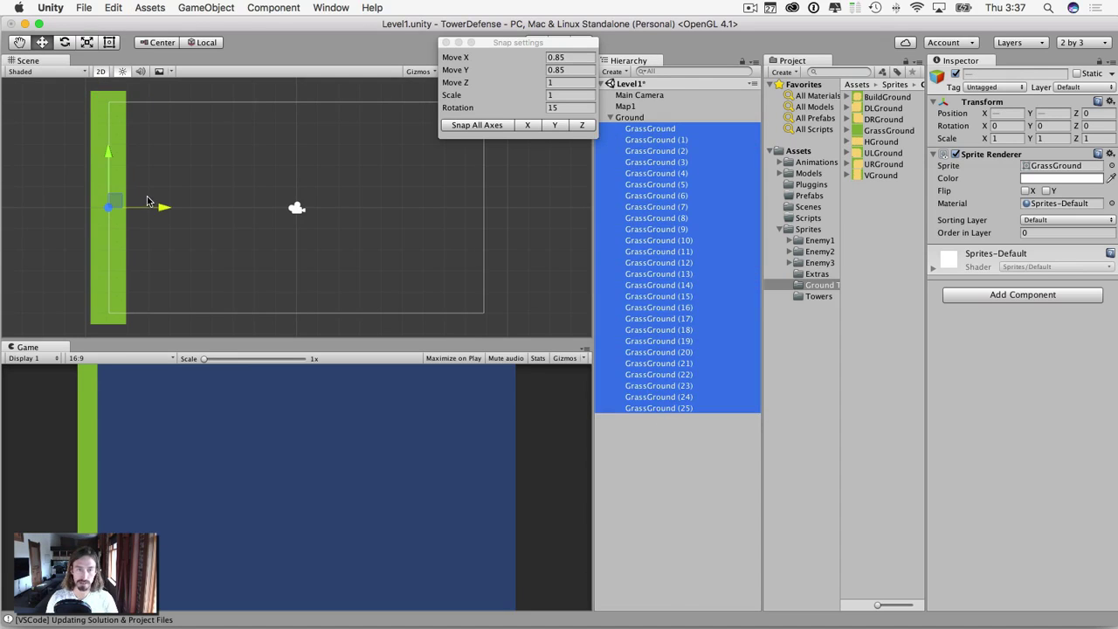
{"action": "key", "text": "super+d"}
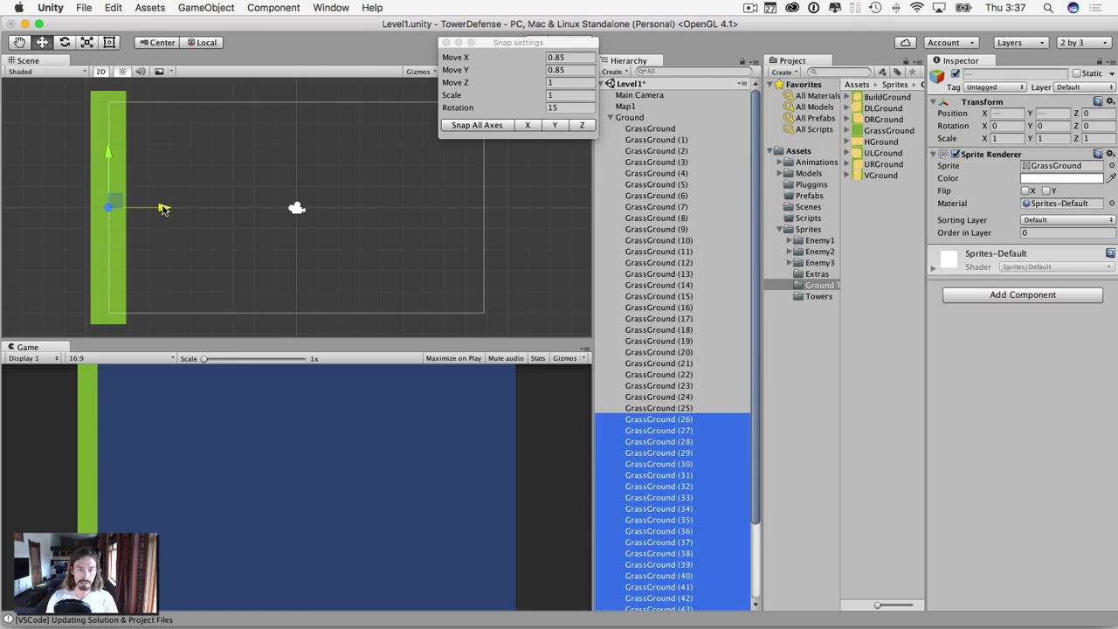
{"action": "left_click_drag", "start_coordinate": [161, 209], "coordinate": [201, 211]}
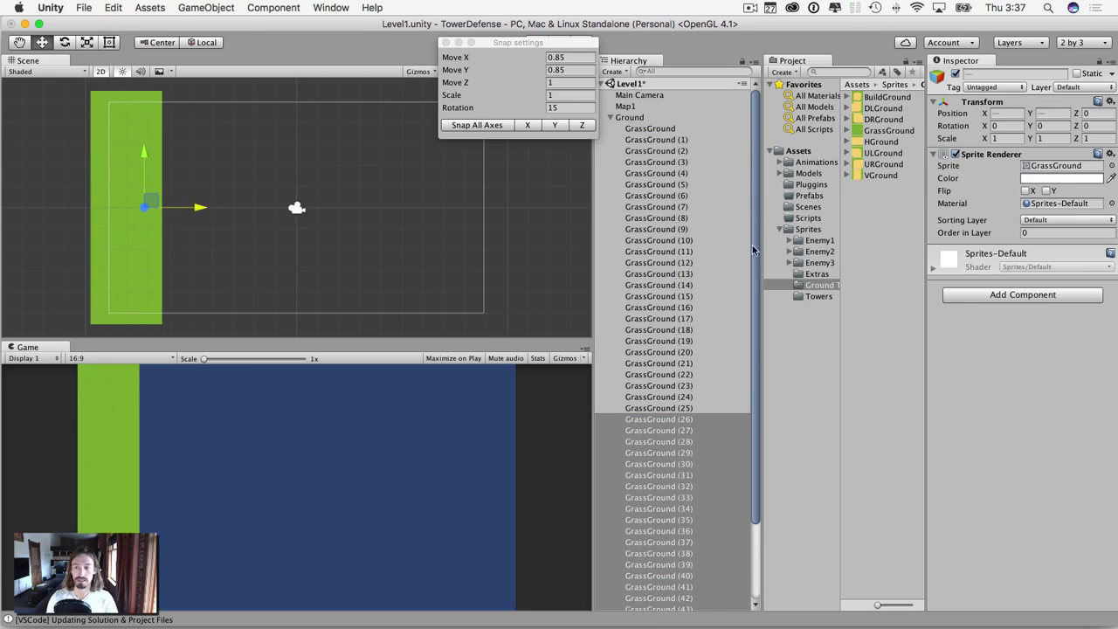
Repeatedly duplicate the four-column grass strip and place the copies side by side to the right until the camera frame is covered; close the snap settings
{"action": "left_click", "coordinate": [655, 133]}
{"action": "scroll", "coordinate": [684, 215], "scroll_direction": "down", "scroll_amount": 5}
{"action": "left_click", "coordinate": [652, 605], "text": "shift"}
{"action": "key", "text": "super+d"}
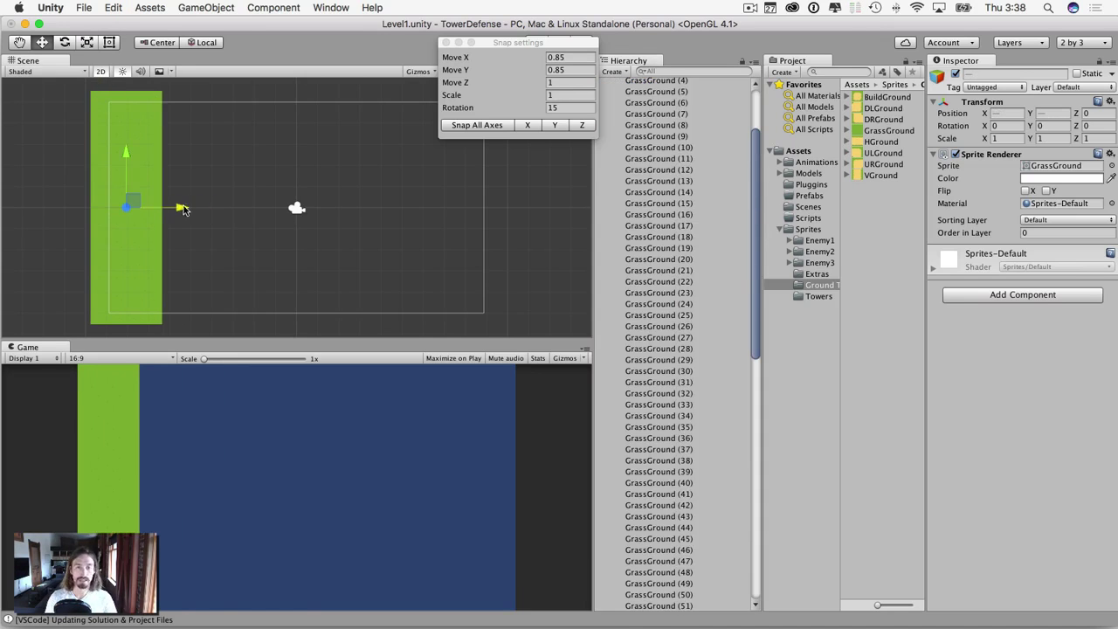
{"action": "left_click_drag", "start_coordinate": [185, 209], "coordinate": [537, 207]}
{"action": "key", "text": "super+d"}
{"action": "key", "text": "super+d"}
{"action": "key", "text": "super+d"}
{"action": "scroll", "coordinate": [532, 198], "scroll_direction": "down", "scroll_amount": 2}
{"action": "left_click", "coordinate": [446, 42]}
Delete the surplus rightmost column of grass tiles at X 10.2, GrassGround (273) to GrassGround (285)
{"action": "left_click", "coordinate": [501, 104]}
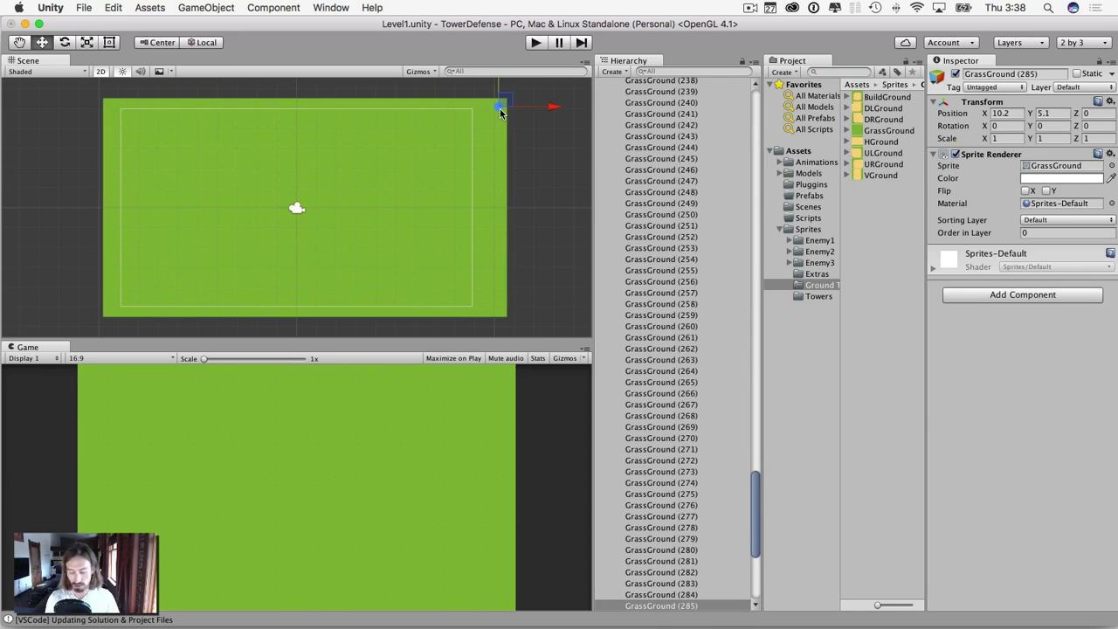
{"action": "key", "text": "super+BackSpace"}
{"action": "left_click", "coordinate": [494, 116]}
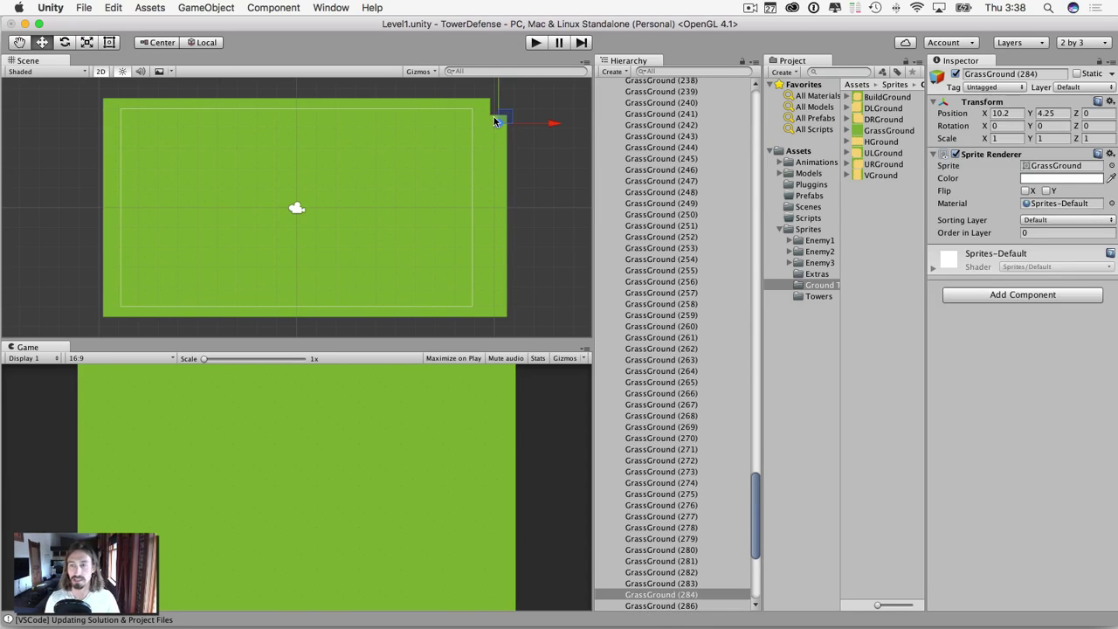
{"action": "scroll", "coordinate": [690, 490], "scroll_direction": "down", "scroll_amount": 5}
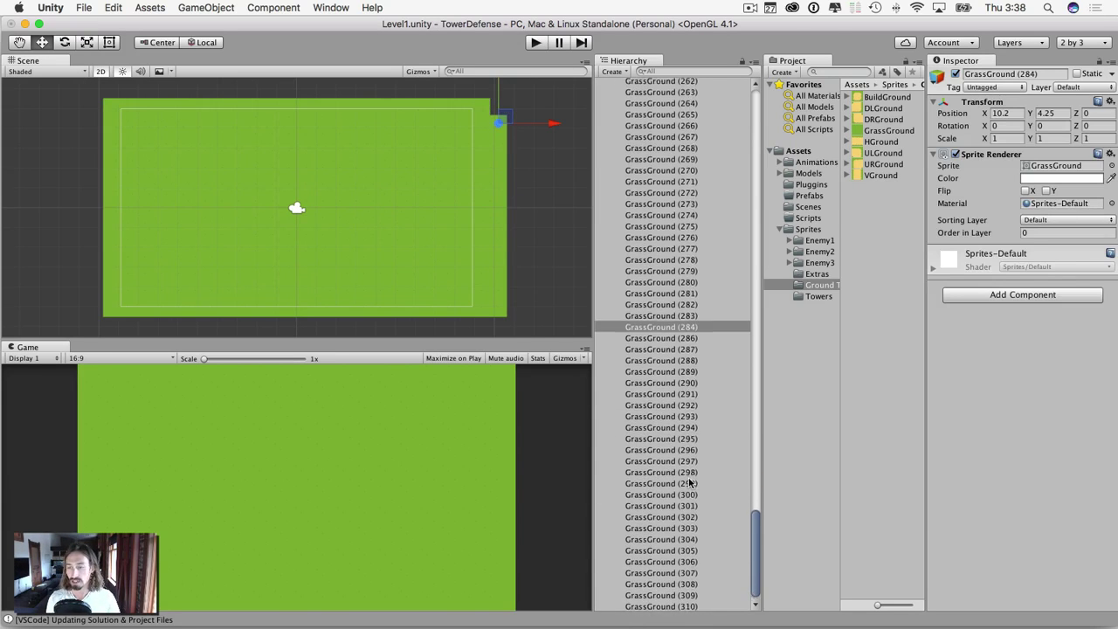
{"action": "left_click", "coordinate": [677, 605], "text": "shift"}
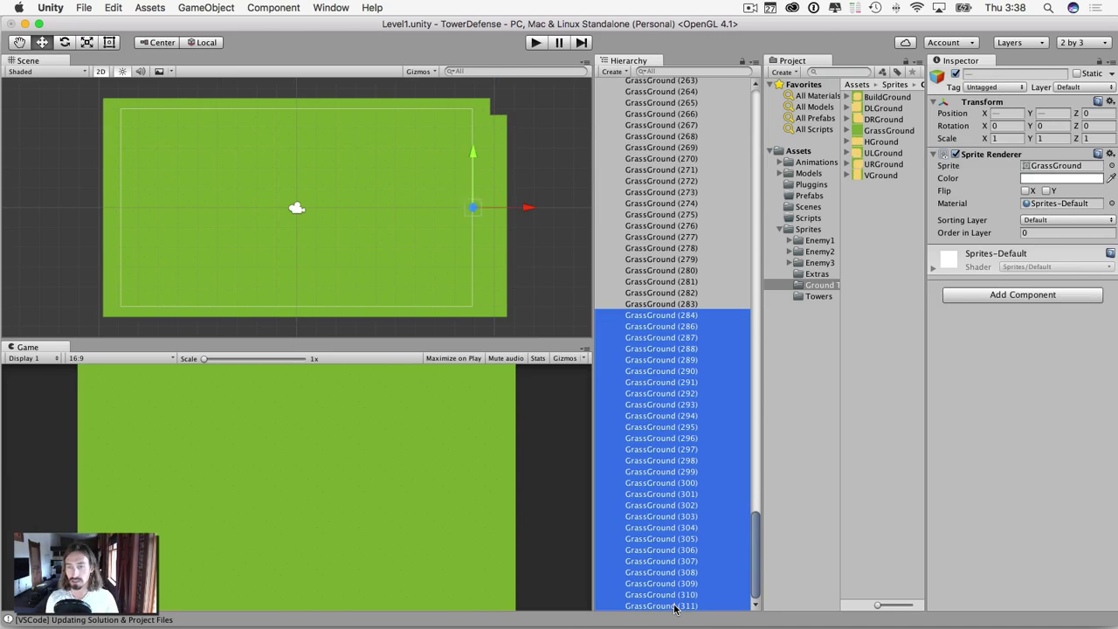
{"action": "left_click", "coordinate": [661, 346]}
{"action": "left_click", "coordinate": [500, 121]}
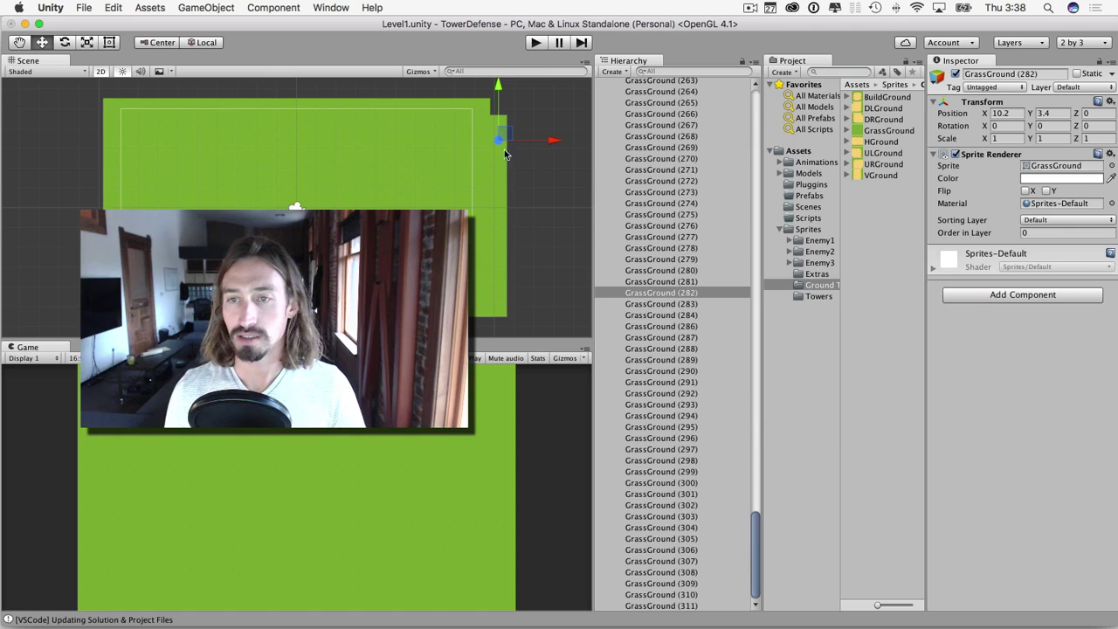
{"action": "left_click", "coordinate": [501, 317]}
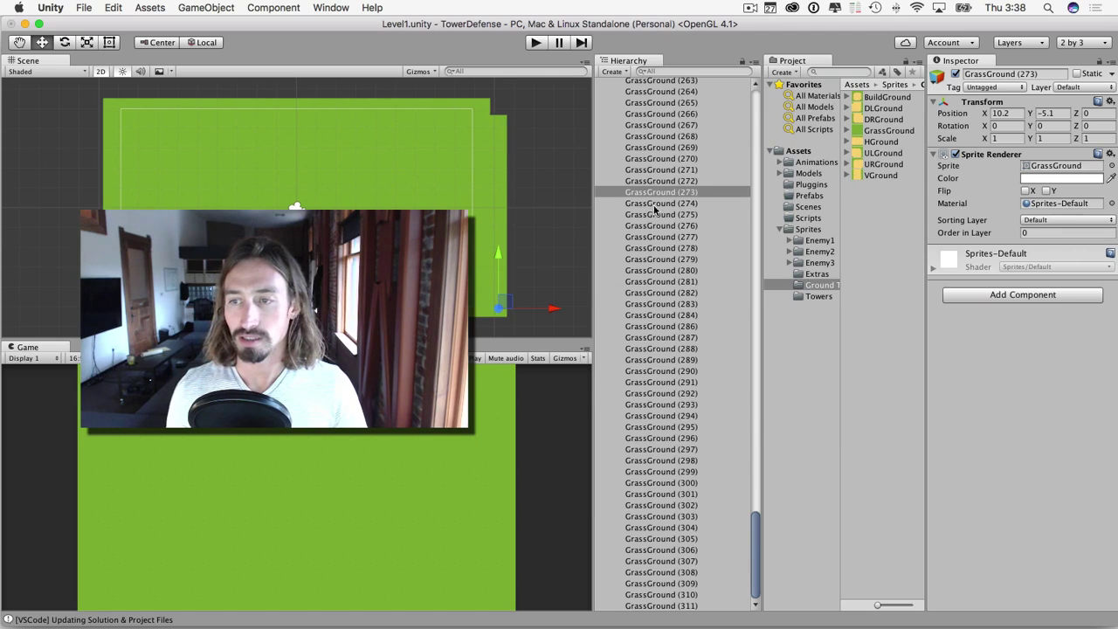
{"action": "left_click", "coordinate": [496, 123]}
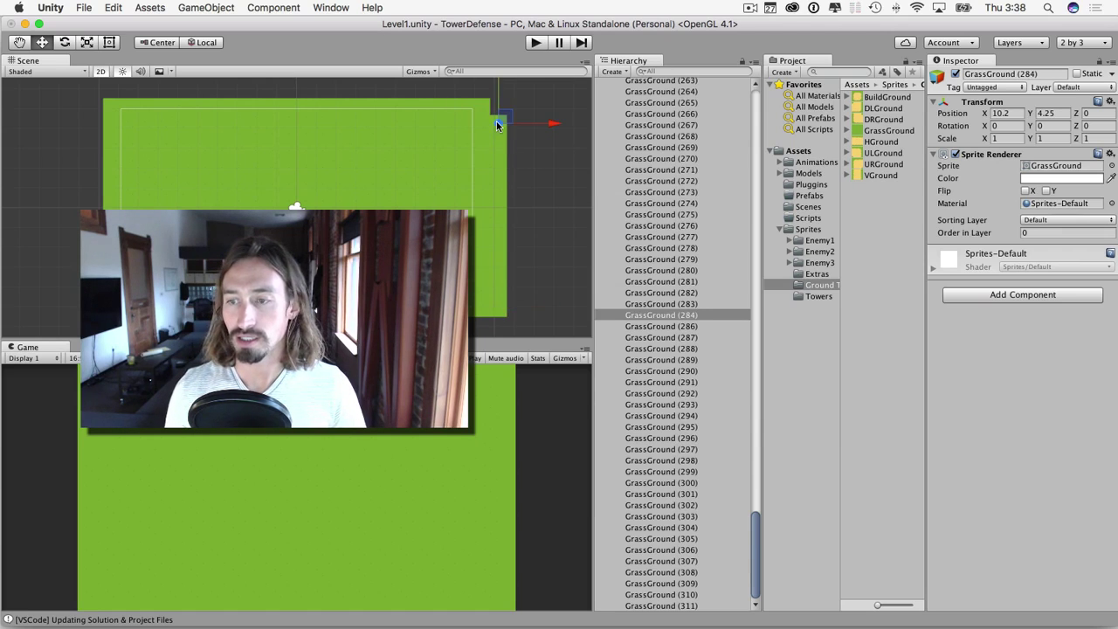
{"action": "left_click", "coordinate": [669, 193], "text": "shift"}
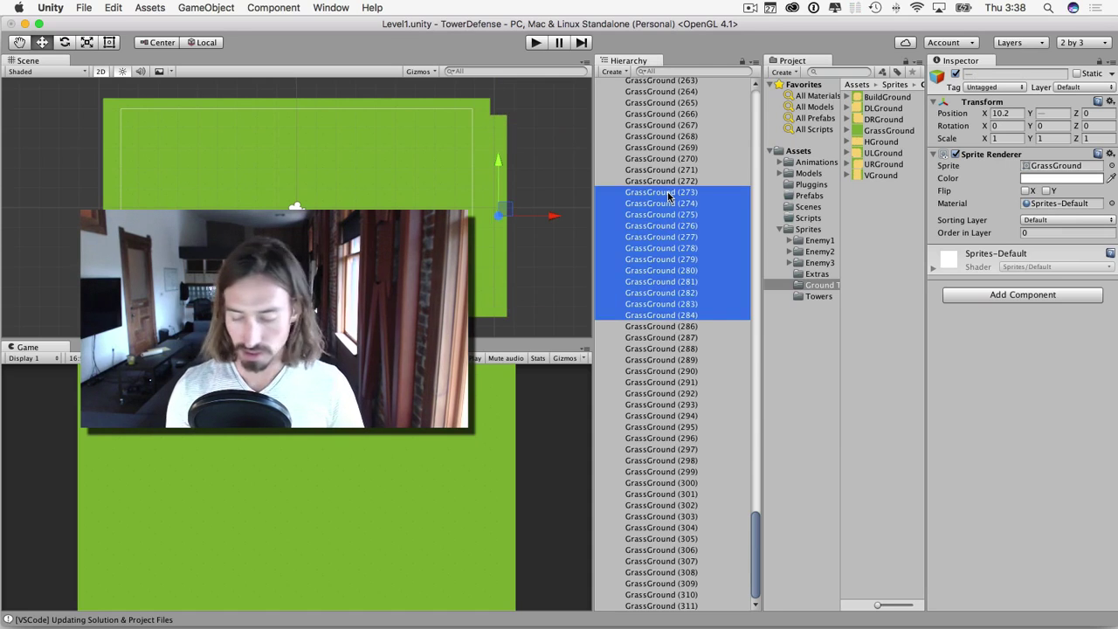
{"action": "key", "text": "super+BackSpace"}
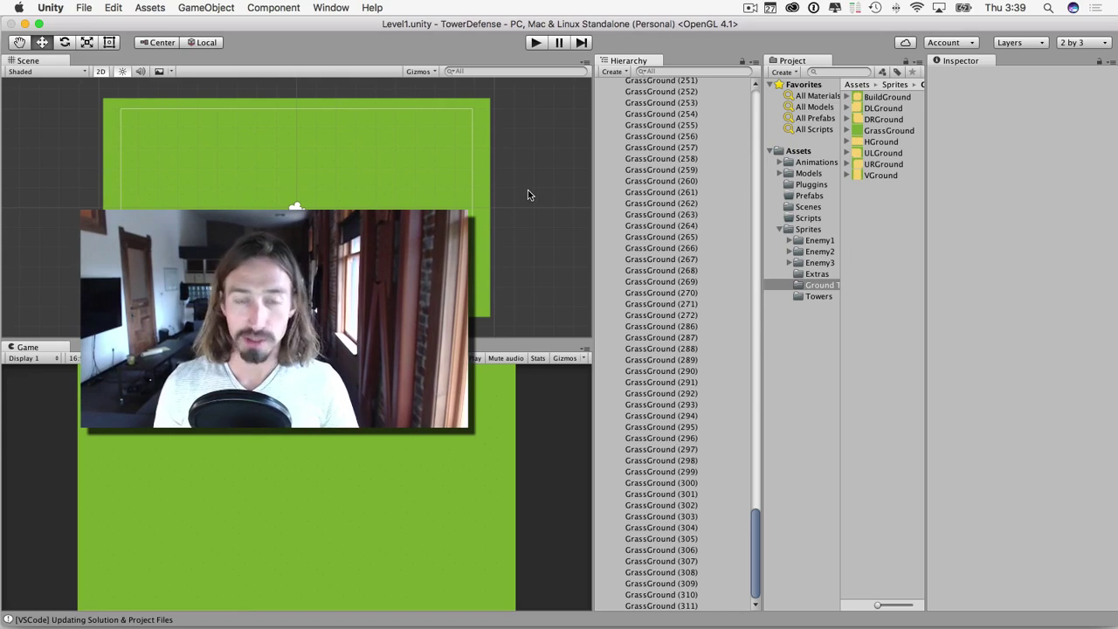
{"action": "key", "text": "q"}
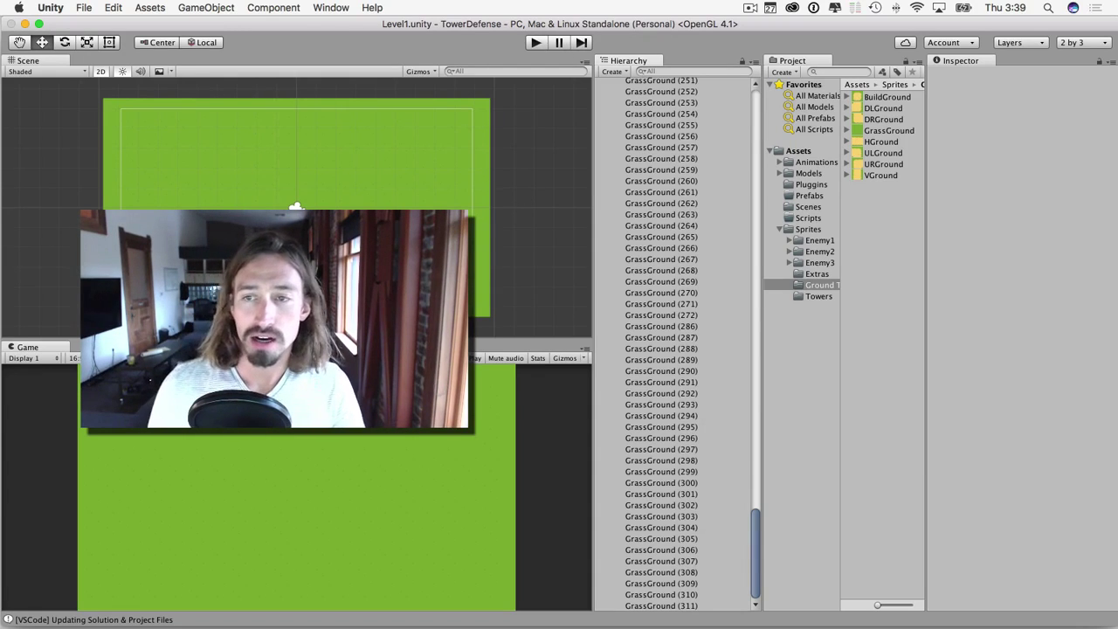
Collapse the Ground object, make it a child of Map1, and expand Map1 with Map1 selected
{"action": "scroll", "coordinate": [651, 266], "scroll_direction": "up", "scroll_amount": 15}
{"action": "scroll", "coordinate": [651, 266], "scroll_direction": "up", "scroll_amount": 10}
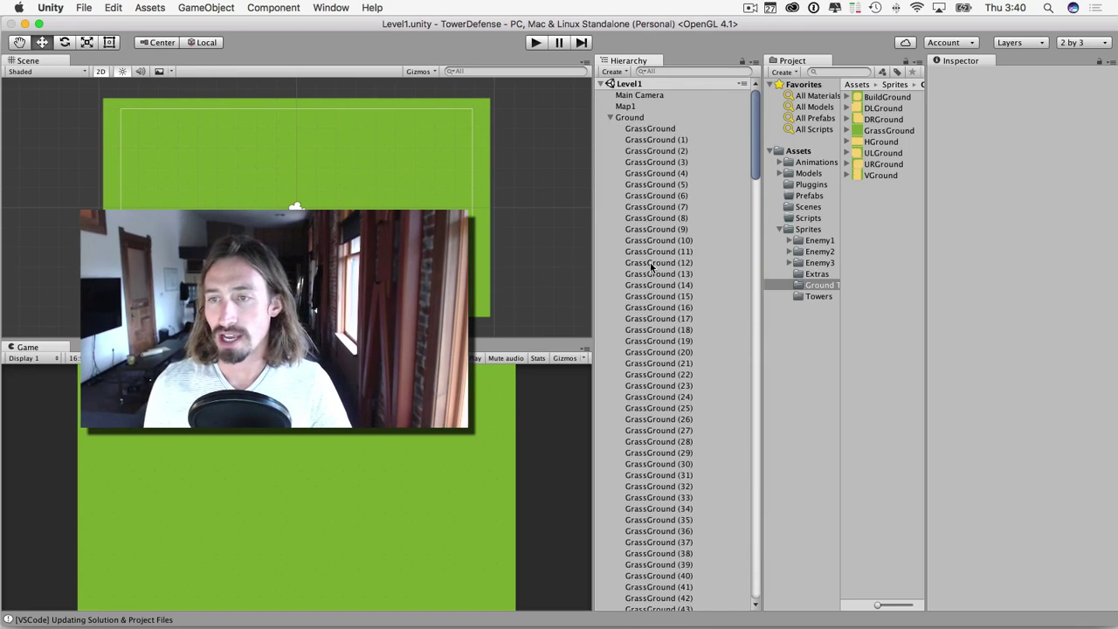
{"action": "left_click", "coordinate": [609, 117]}
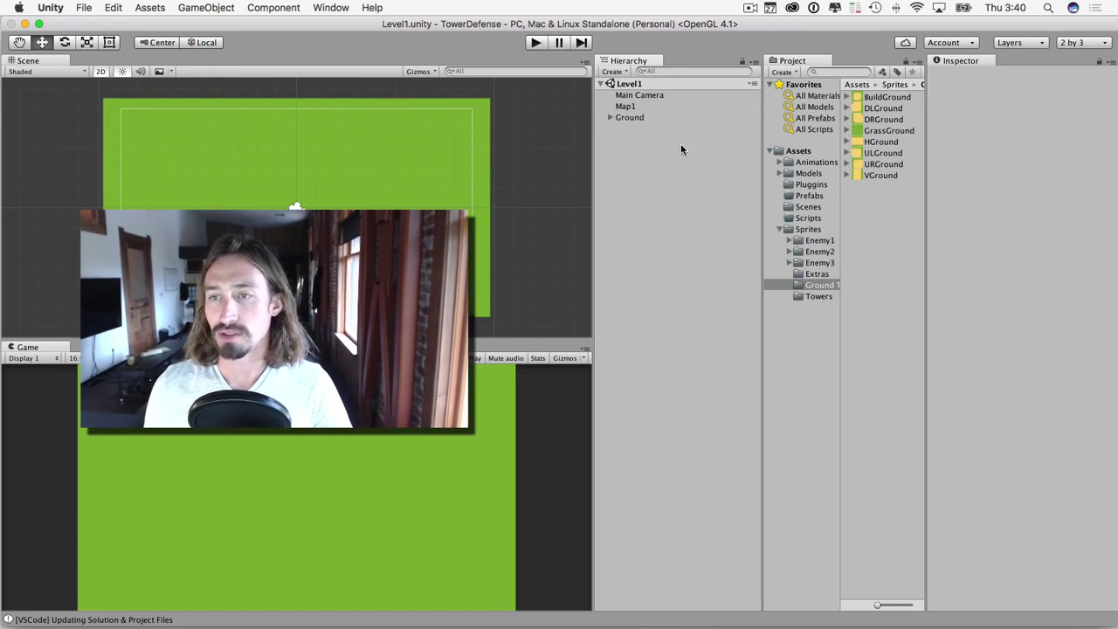
{"action": "left_click", "coordinate": [625, 119]}
{"action": "left_click_drag", "start_coordinate": [625, 117], "coordinate": [627, 107]}
{"action": "left_click", "coordinate": [611, 107]}
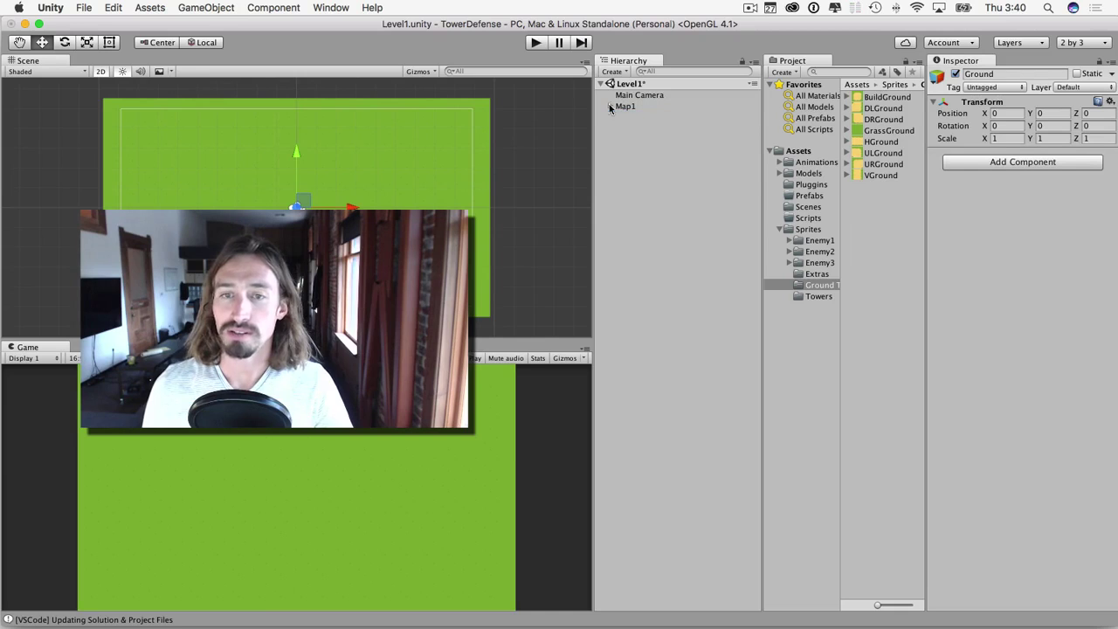
{"action": "left_click", "coordinate": [611, 107]}
{"action": "left_click", "coordinate": [625, 106]}
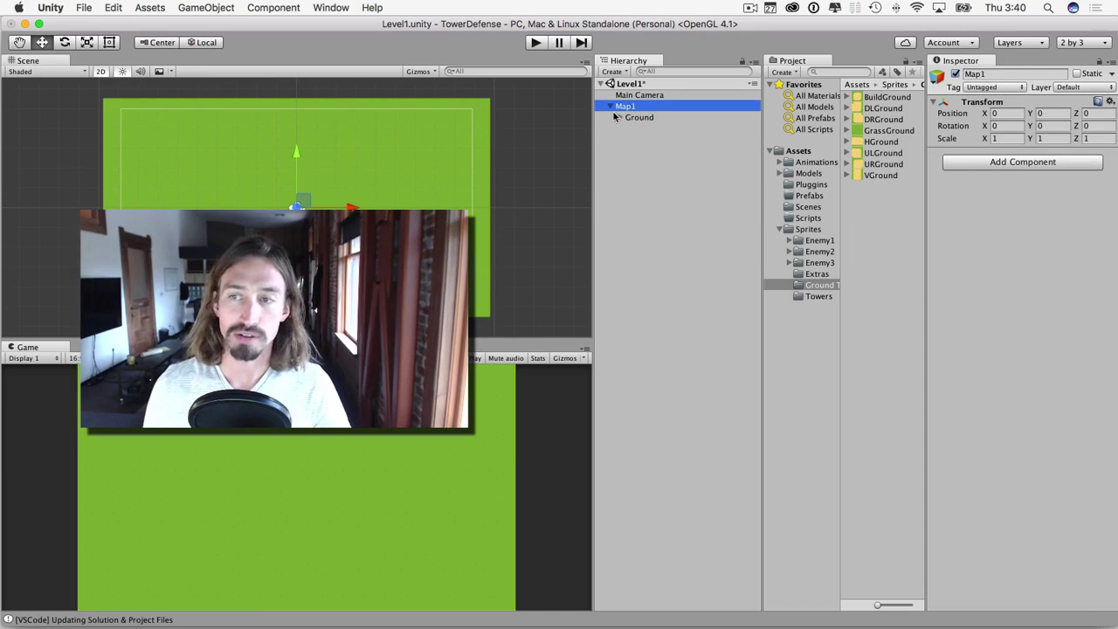